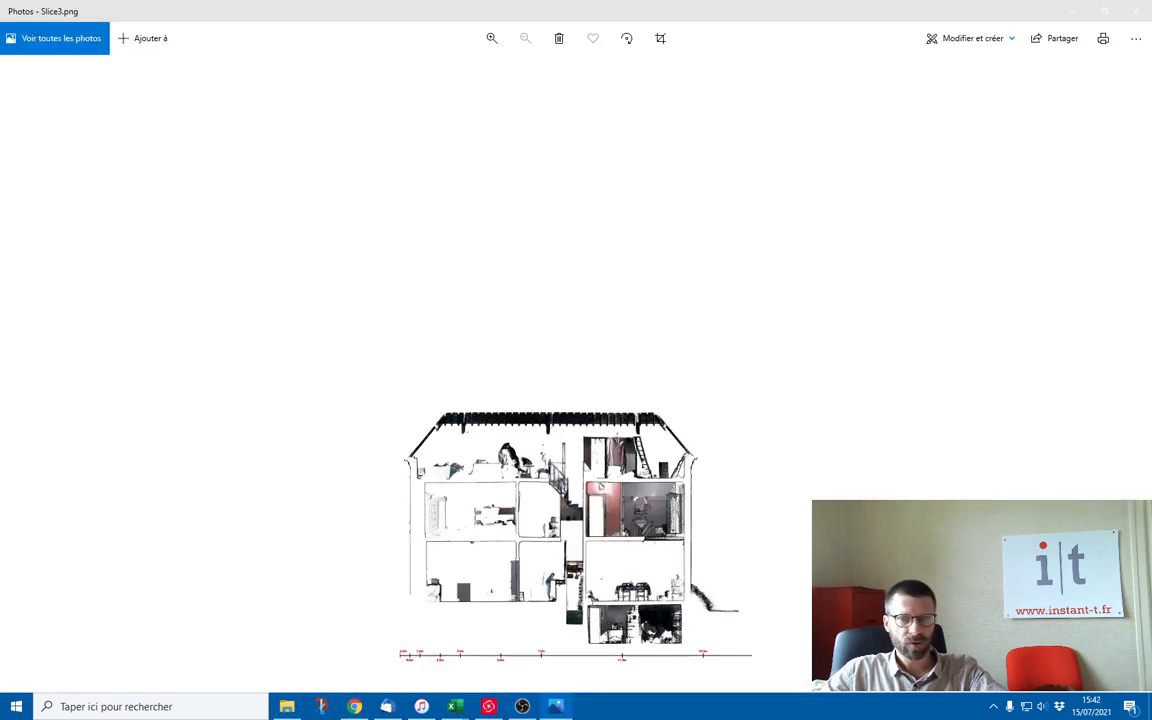
# Examine the house cross-section in the Slice3.png image and close it.
pyautogui.scroll(3, 556, 537)
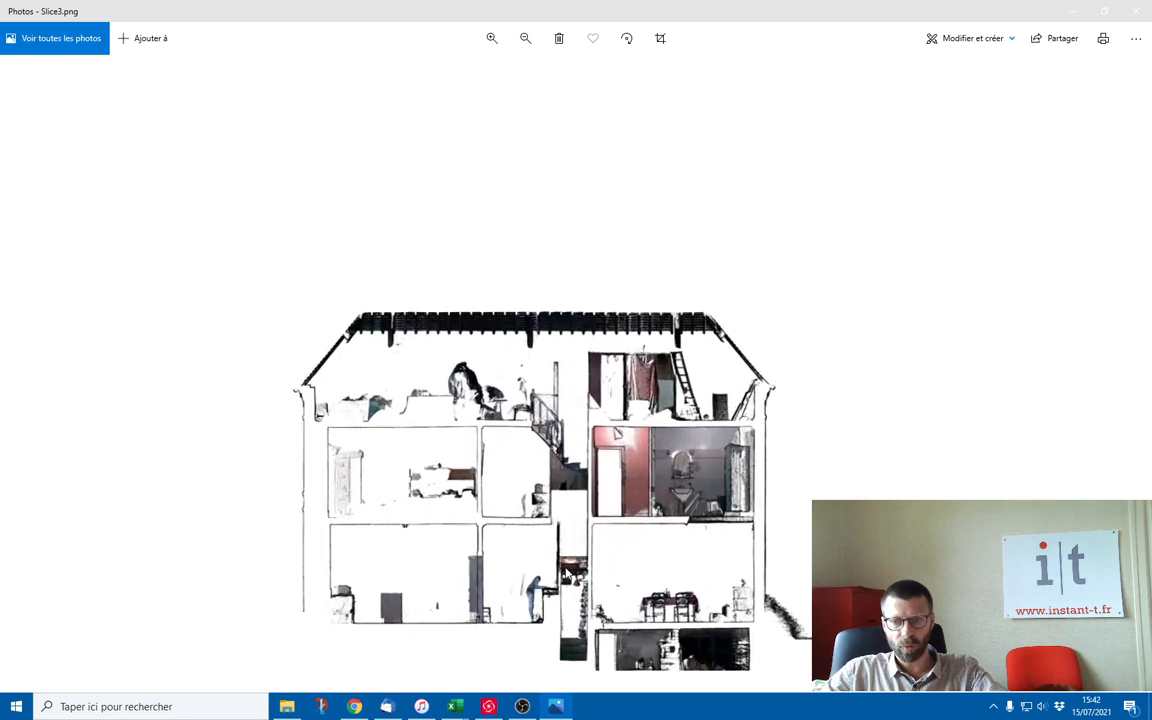
pyautogui.scroll(-2, 556, 537)
pyautogui.scroll(1, 555, 537)
pyautogui.scroll(2, 556, 537)
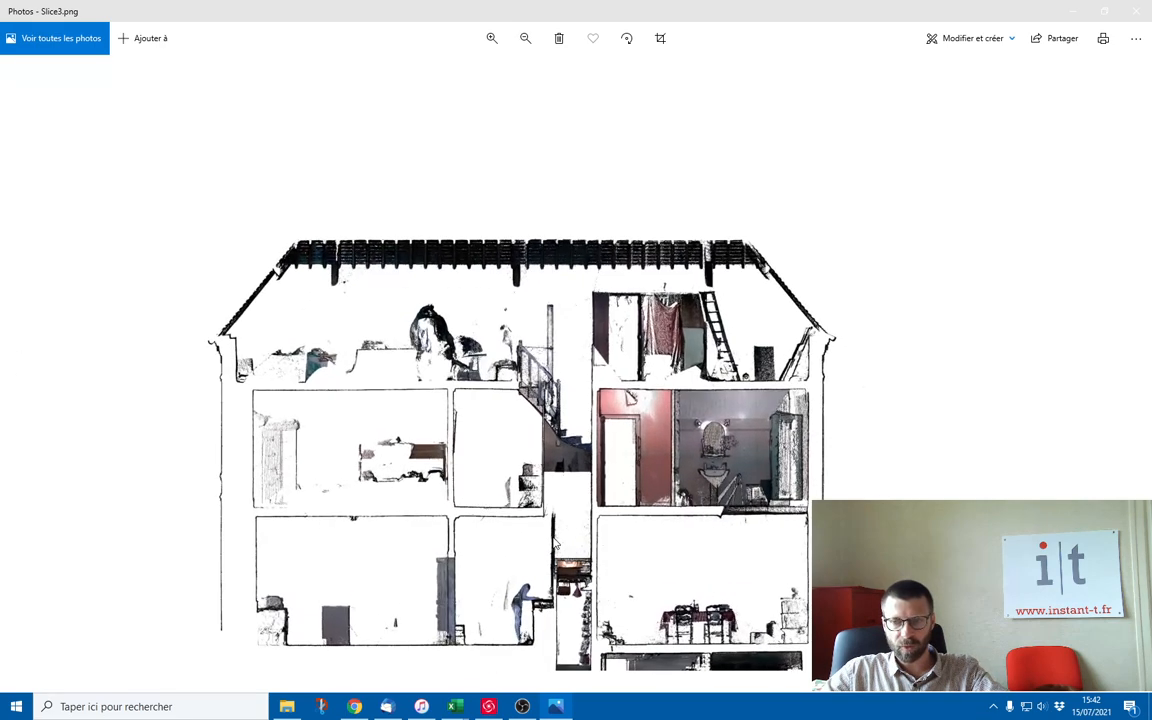
pyautogui.scroll(1, 539, 413)
pyautogui.scroll(-2, 539, 413)
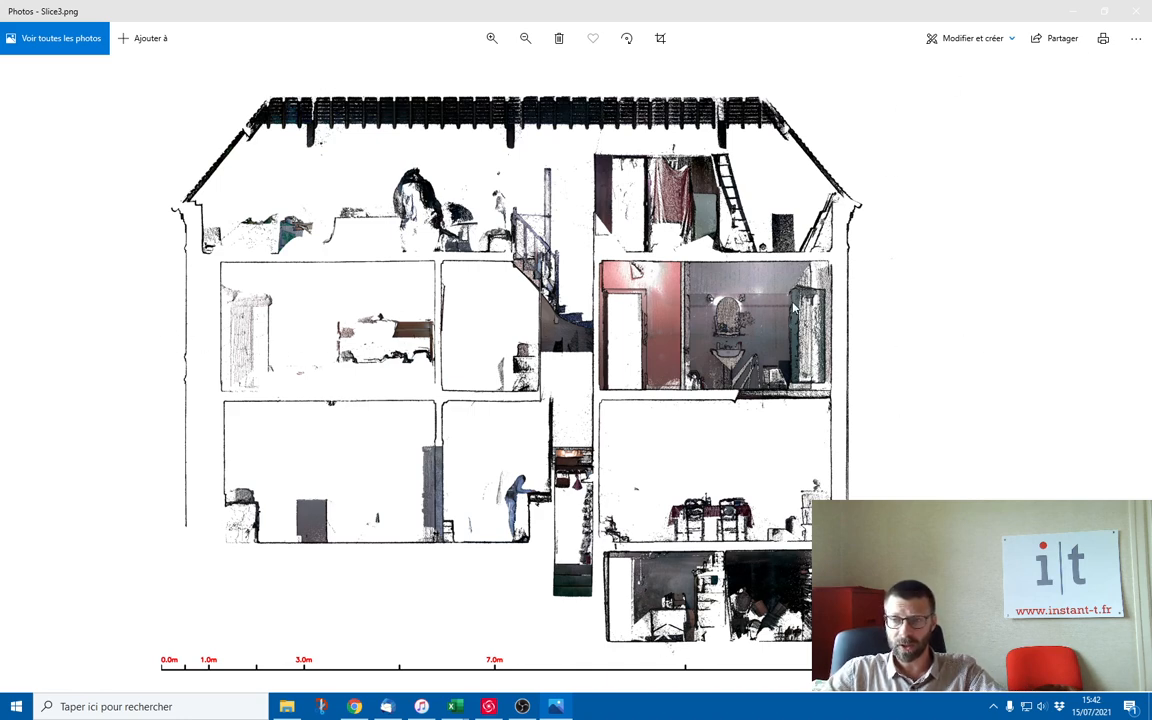
pyautogui.click(1136, 12)
# View the house point cloud from directly above.
pyautogui.moveTo(540, 406); pyautogui.dragTo(572, 346)
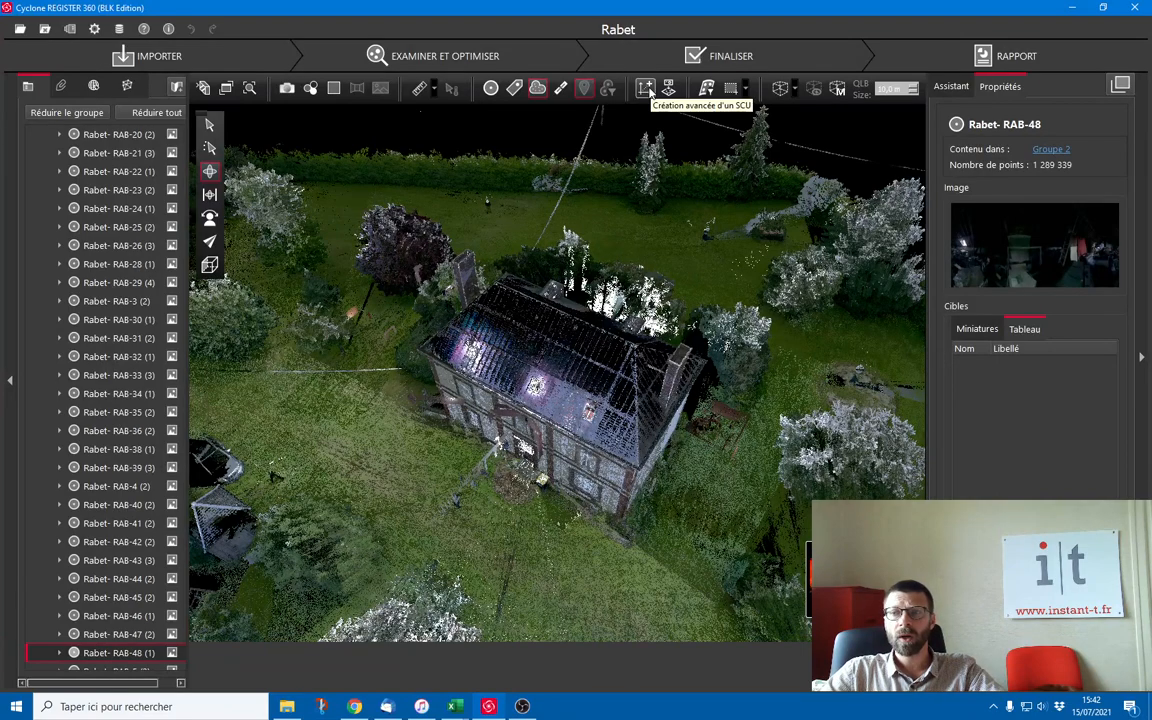
pyautogui.click(209, 264)
pyautogui.click(247, 262)
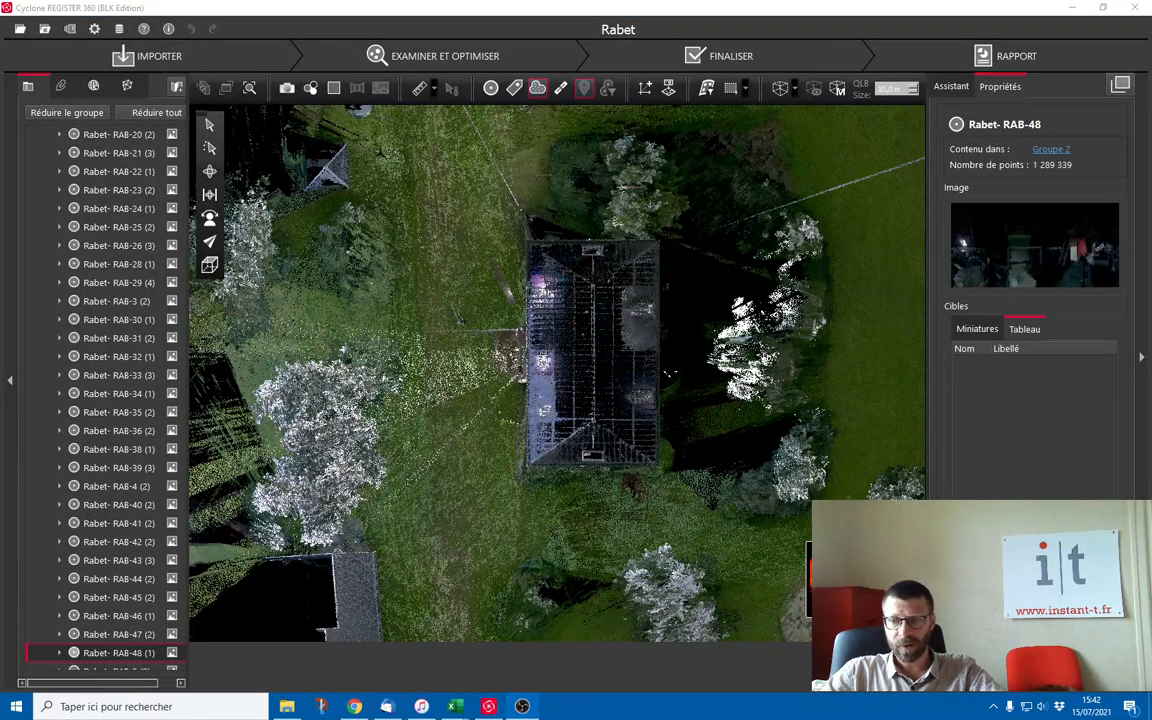
# Open the 2D site plan with the scan stations shown and select station RAB-7 at the house entrance.
pyautogui.hotkey('alt', 'Tab')
pyautogui.click(759, 578)
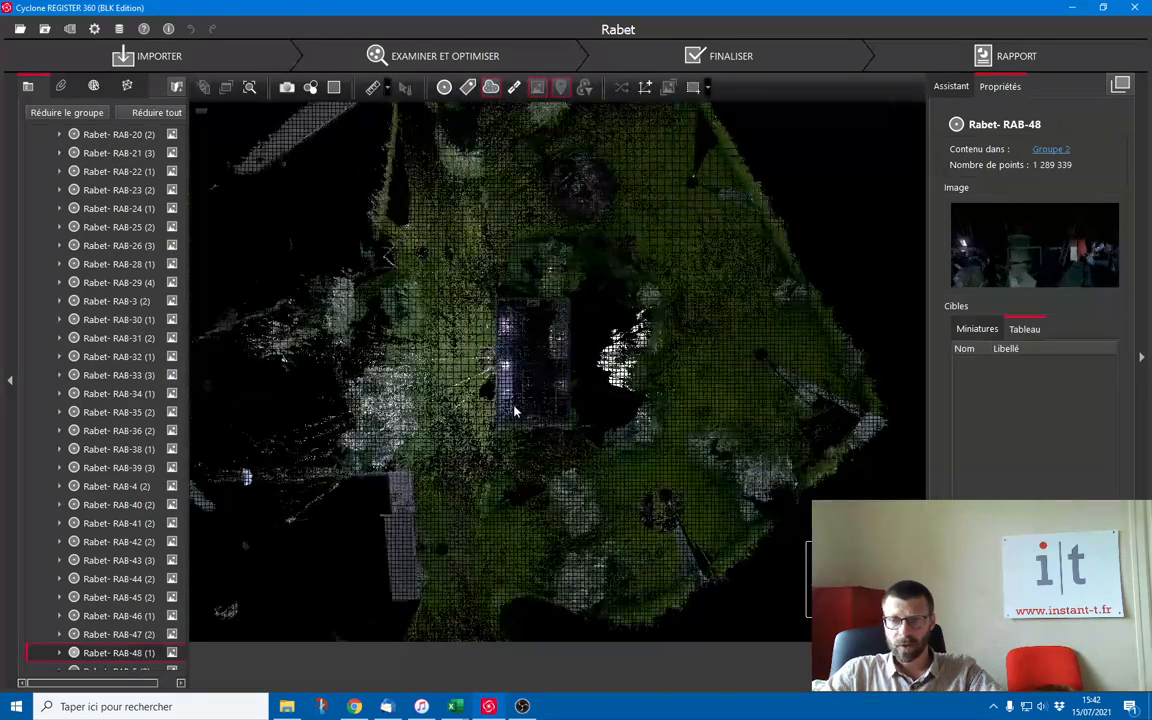
pyautogui.click(444, 88)
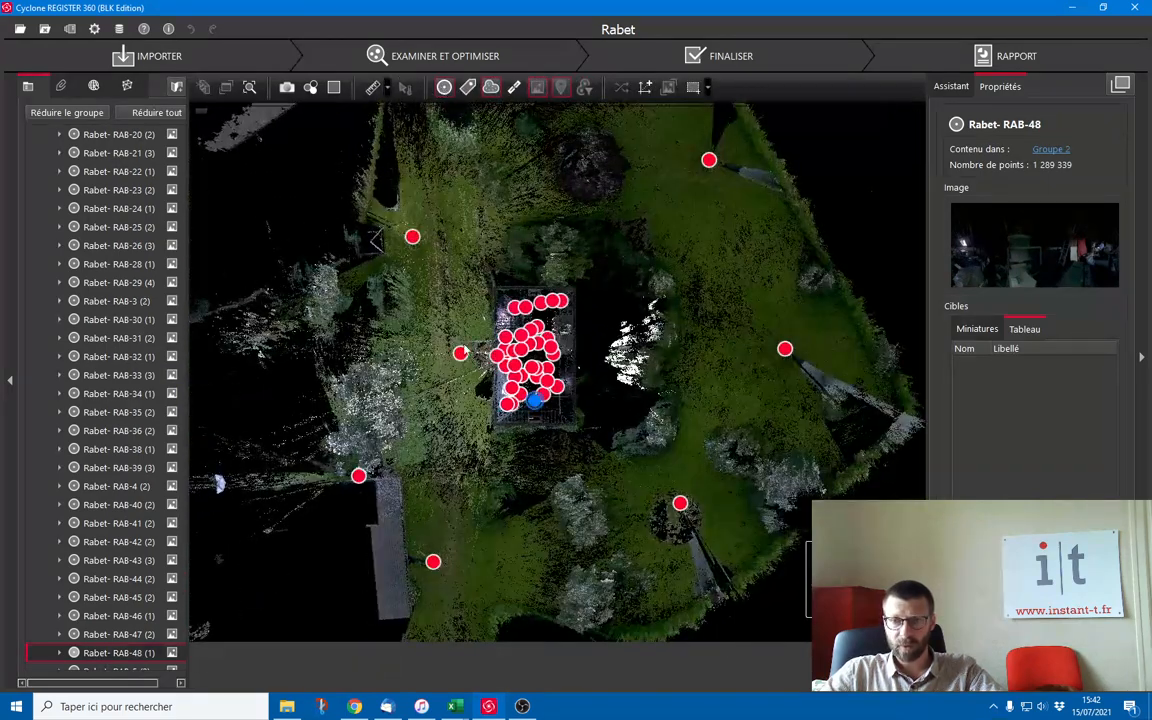
pyautogui.scroll(3, 480, 360)
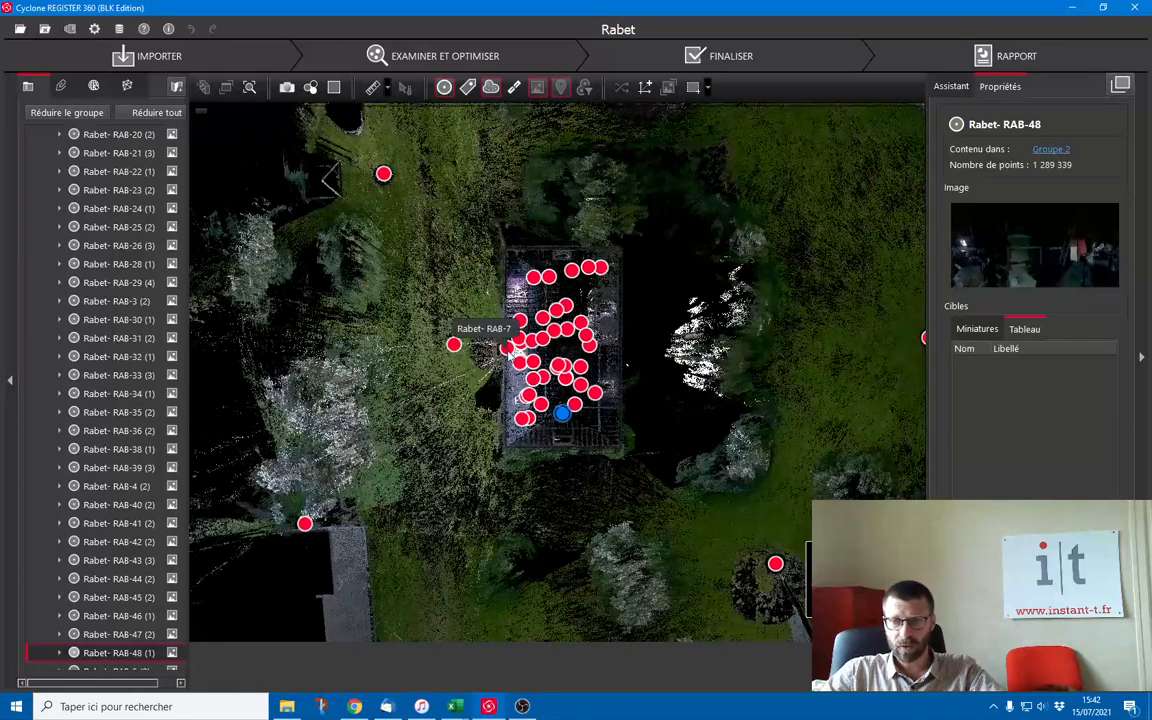
pyautogui.click(508, 345)
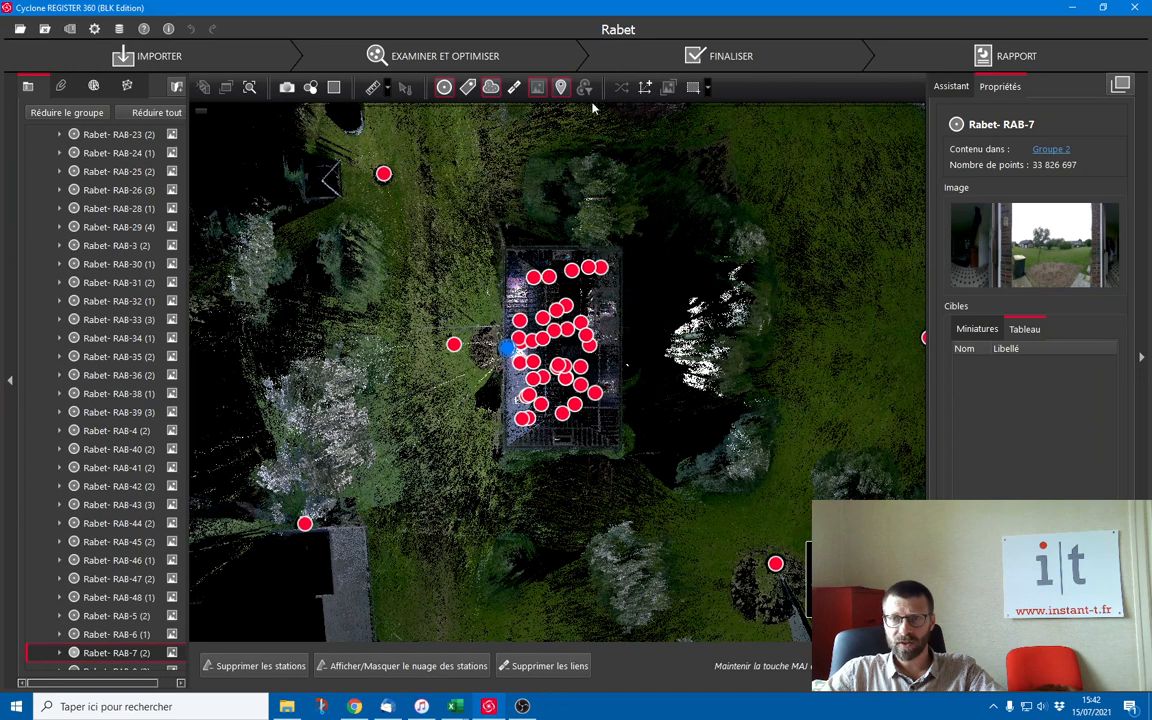
# Create a user coordinate system aligned with the house's long façade, using a bearing of 90.
pyautogui.click(646, 89)
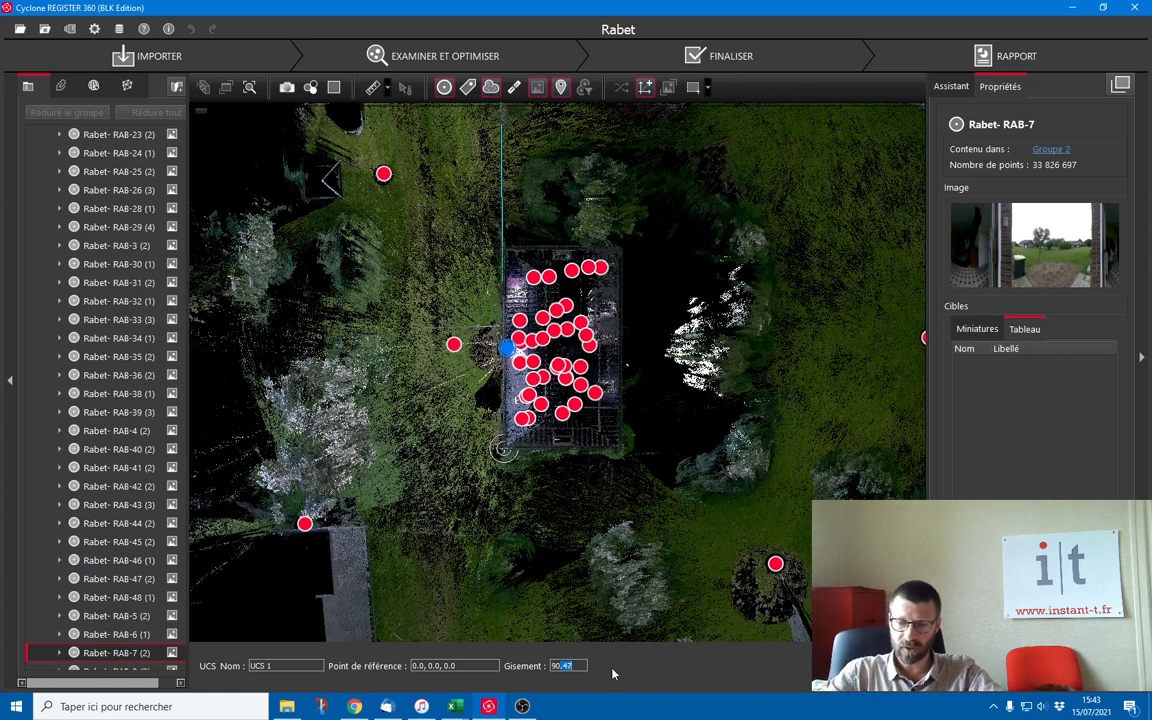
pyautogui.press('BackSpace')
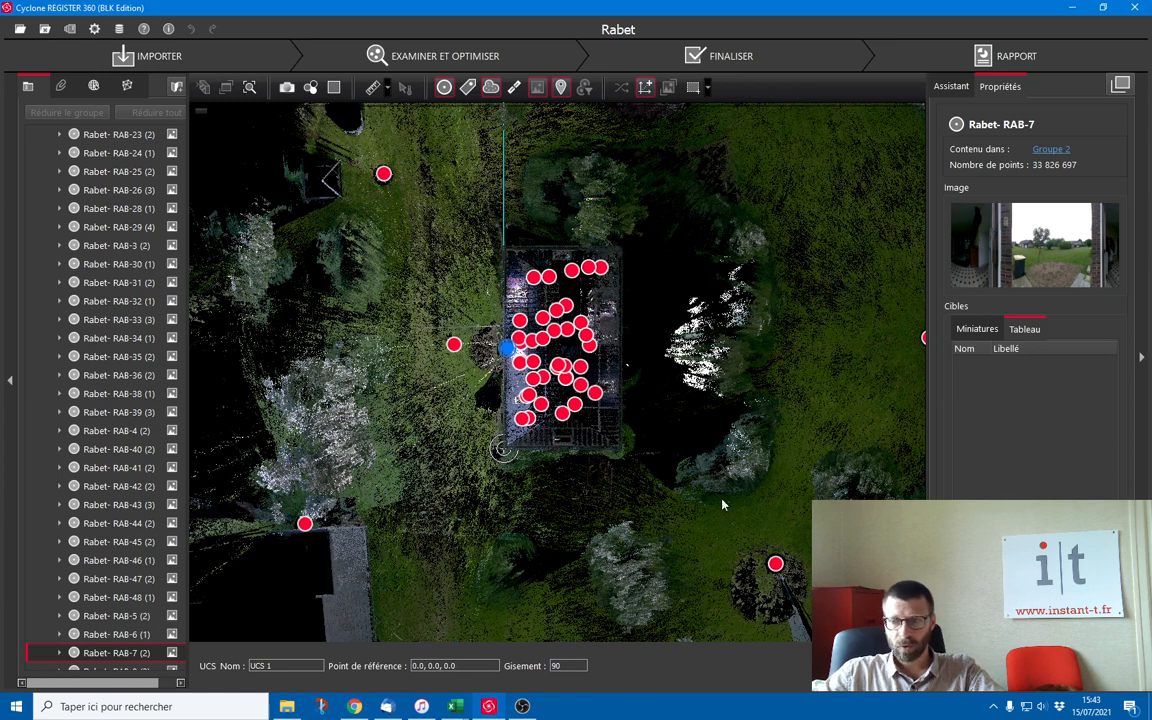
pyautogui.press('Return')
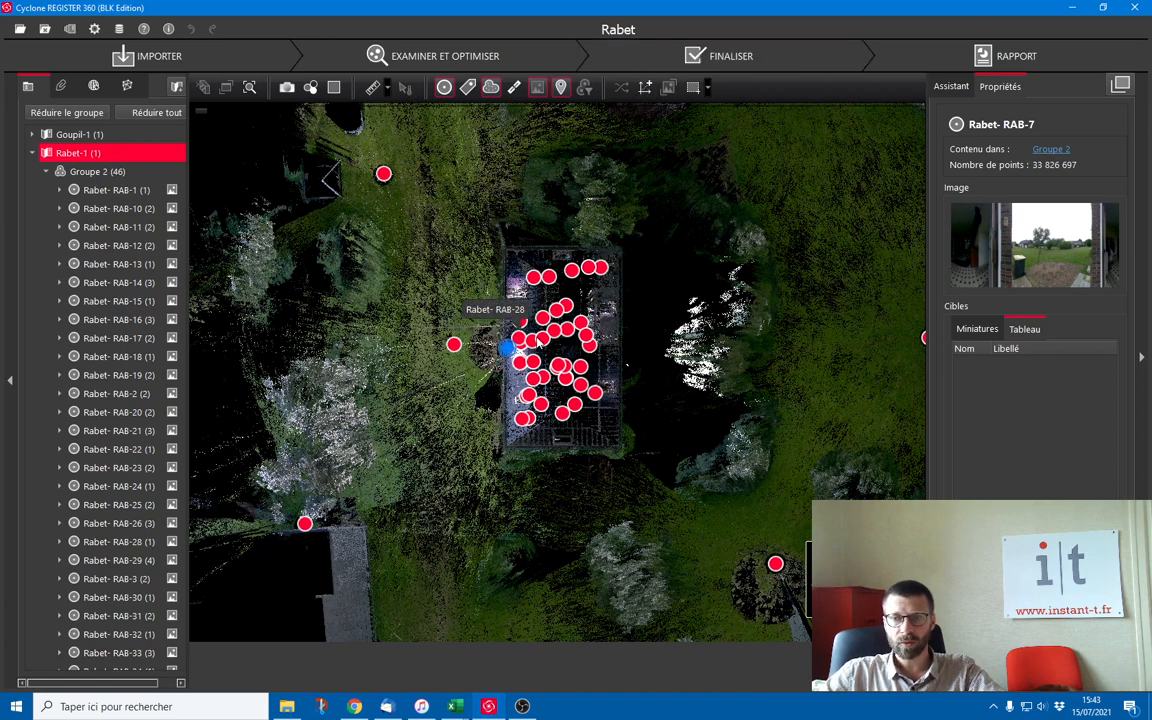
# Open the group's 3D point cloud and examine the house and its grounds from an oblique angle.
pyautogui.moveTo(775, 563)
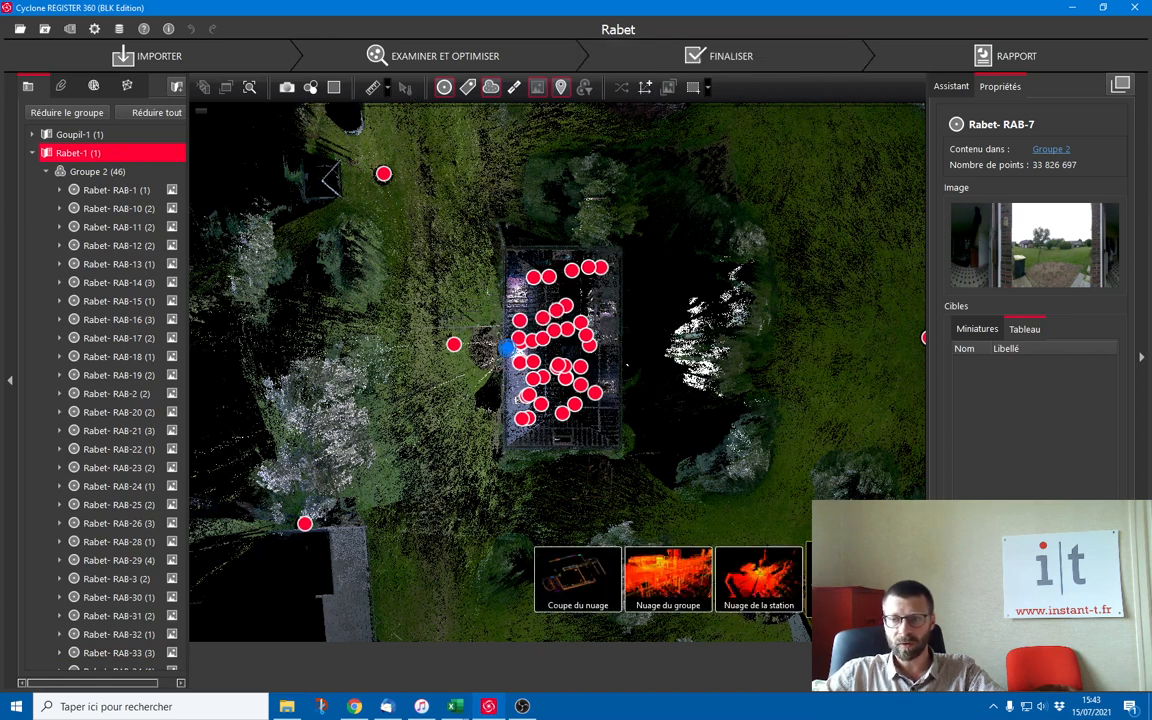
pyautogui.click(665, 588)
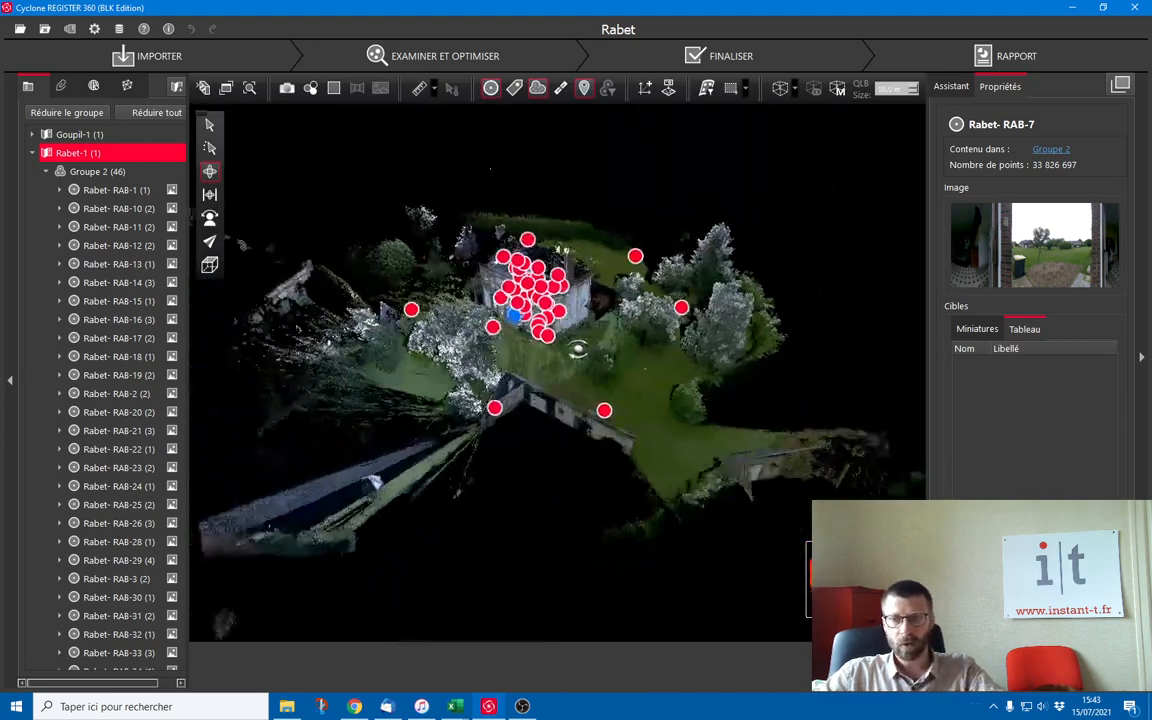
pyautogui.moveTo(578, 349); pyautogui.dragTo(590, 347)
pyautogui.scroll(3, 545, 268)
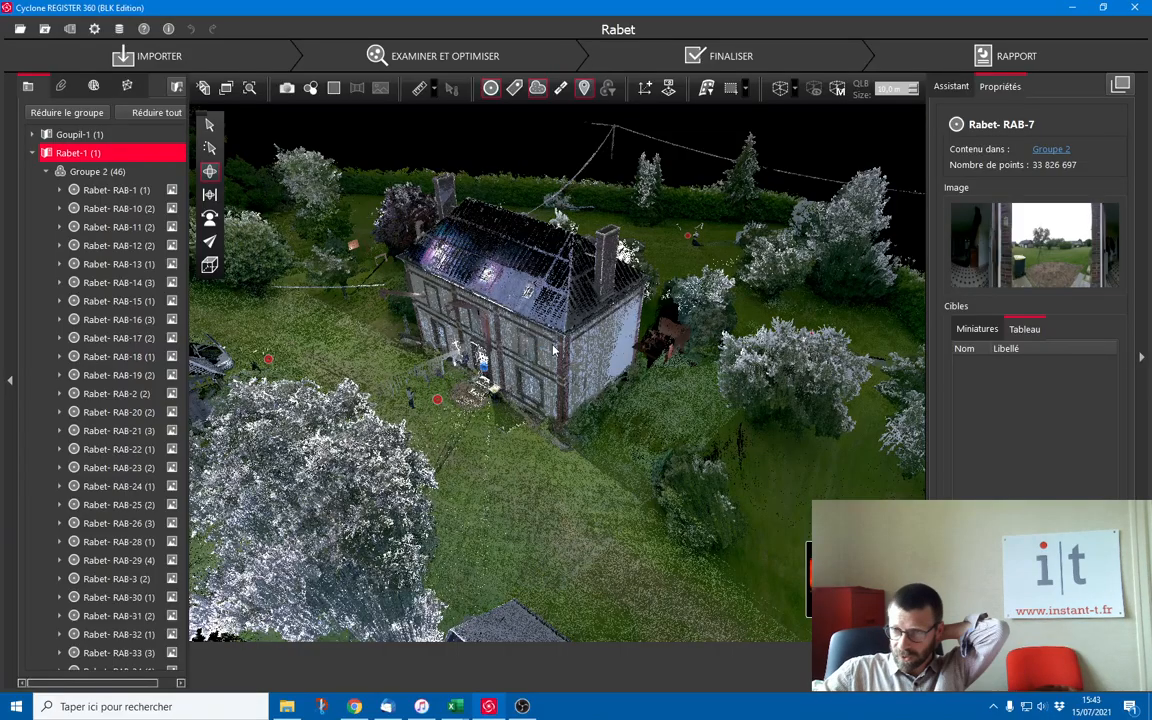
pyautogui.moveTo(555, 351); pyautogui.dragTo(532, 347)
pyautogui.scroll(-8, 532, 347)
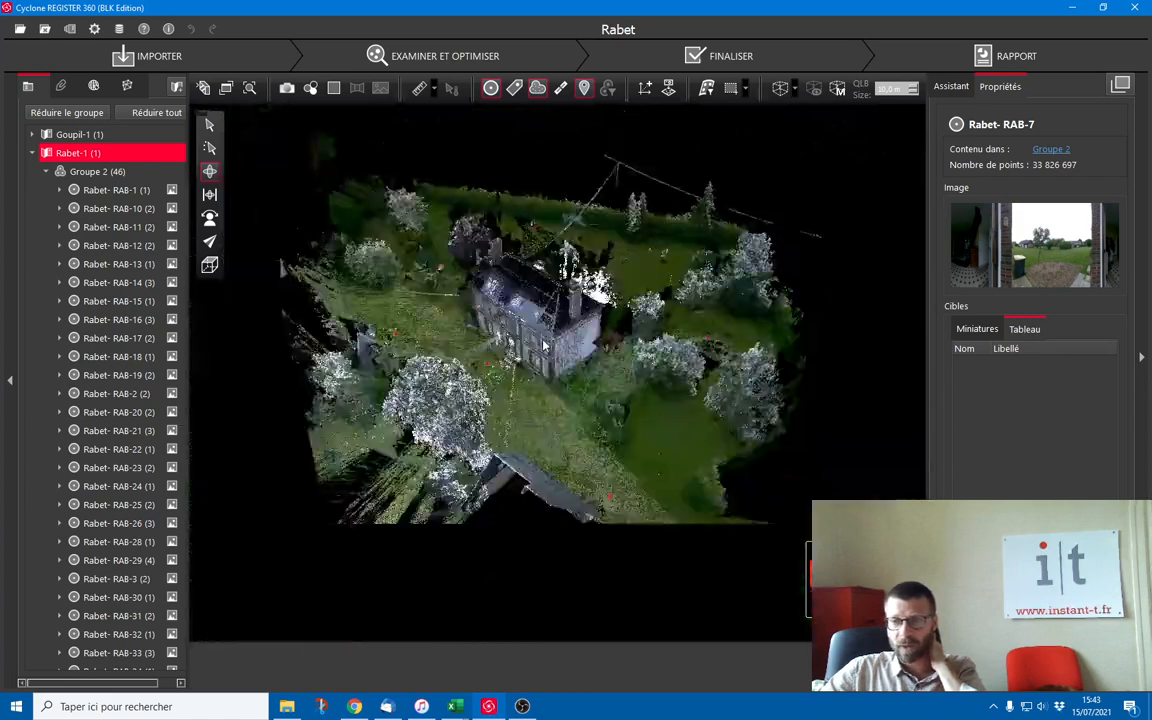
# Enable the limit box around the point cloud and hide the scan station markers.
pyautogui.click(781, 89)
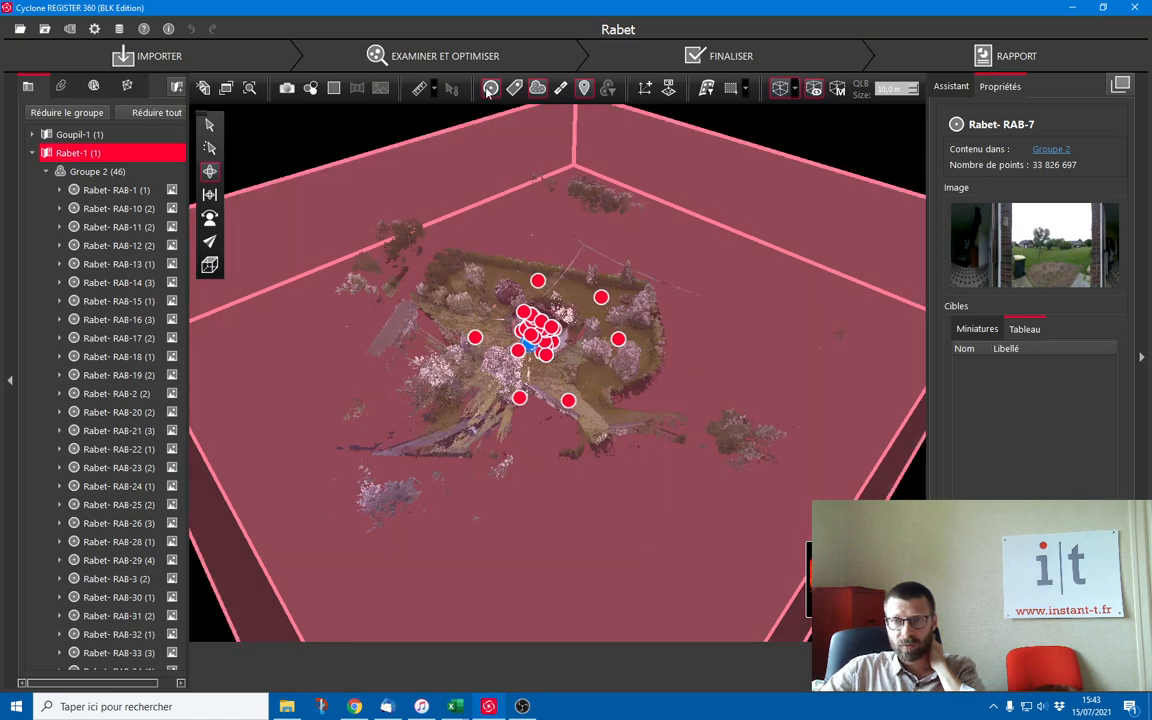
pyautogui.click(491, 88)
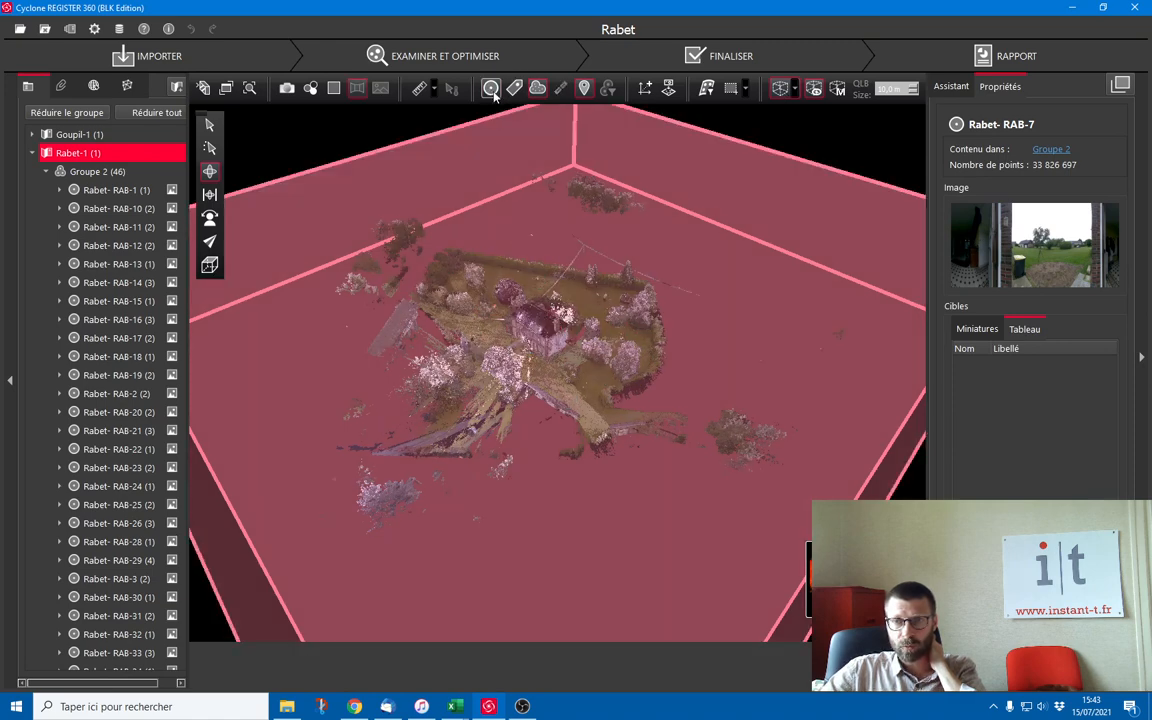
pyautogui.click(491, 89)
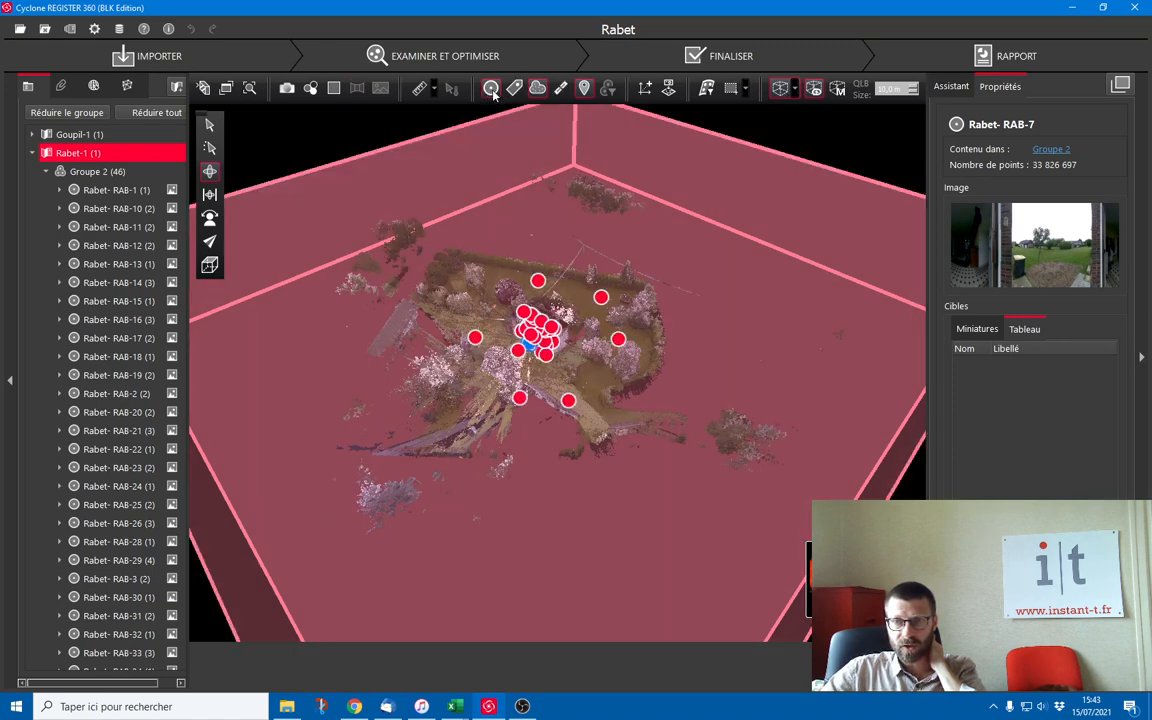
pyautogui.click(491, 89)
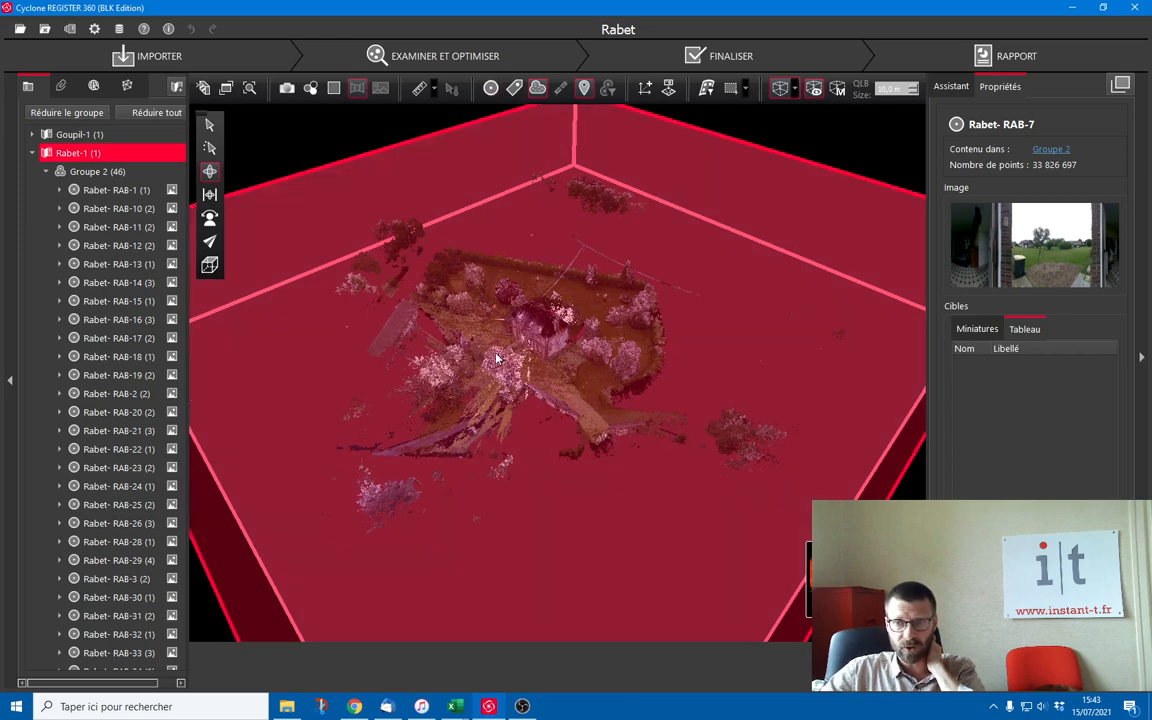
# Shrink the limit box until it encloses only the house and its immediate garden.
pyautogui.moveTo(703, 212); pyautogui.dragTo(735, 203, button='right')
pyautogui.moveTo(785, 201); pyautogui.dragTo(590, 330)
pyautogui.scroll(3, 590, 330)
pyautogui.moveTo(677, 412); pyautogui.dragTo(556, 360)
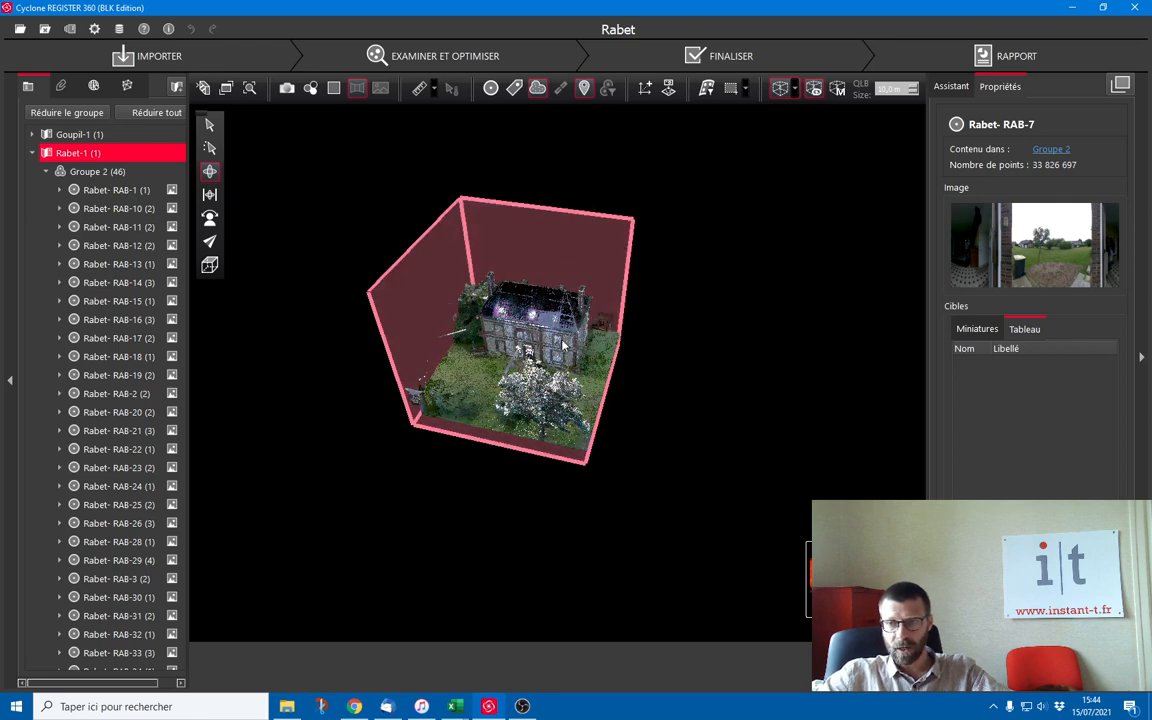
# Bring the limit box's front face closer to the façade and lower its top face to cut the house open above the rooms.
pyautogui.moveTo(540, 342)
pyautogui.mouseDown()
pyautogui.moveTo(589, 350)
pyautogui.moveTo(525, 343)
pyautogui.mouseUp()
pyautogui.scroll(5, 525, 343)
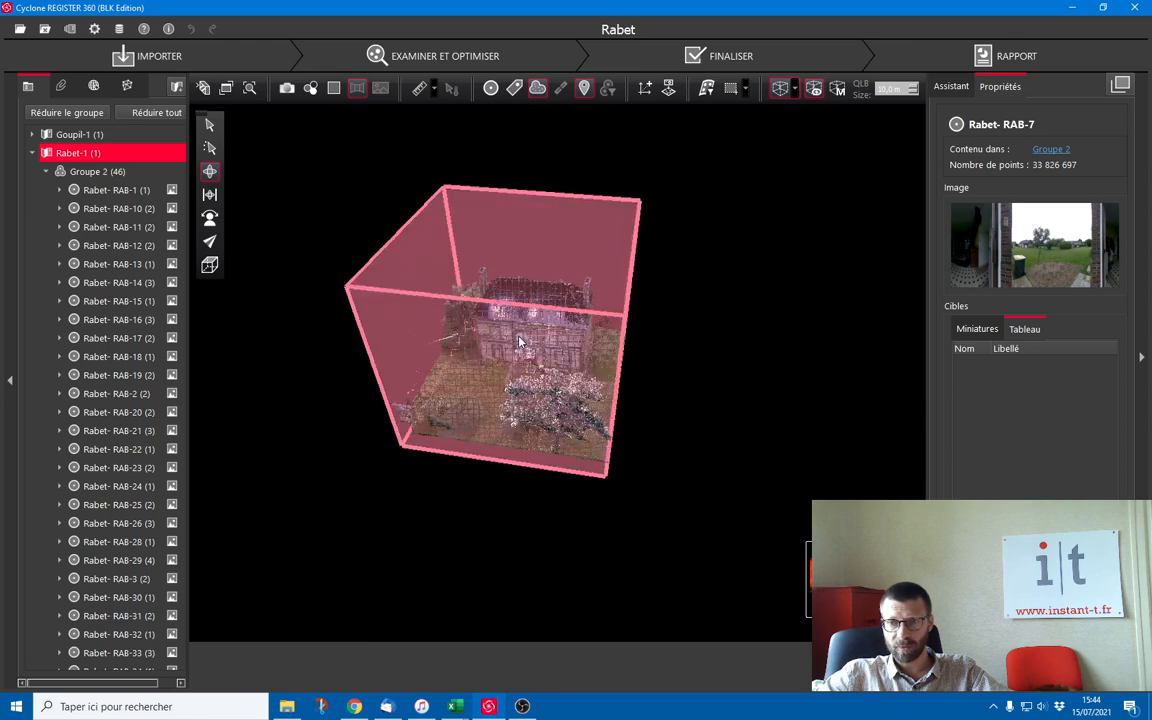
pyautogui.click(210, 195)
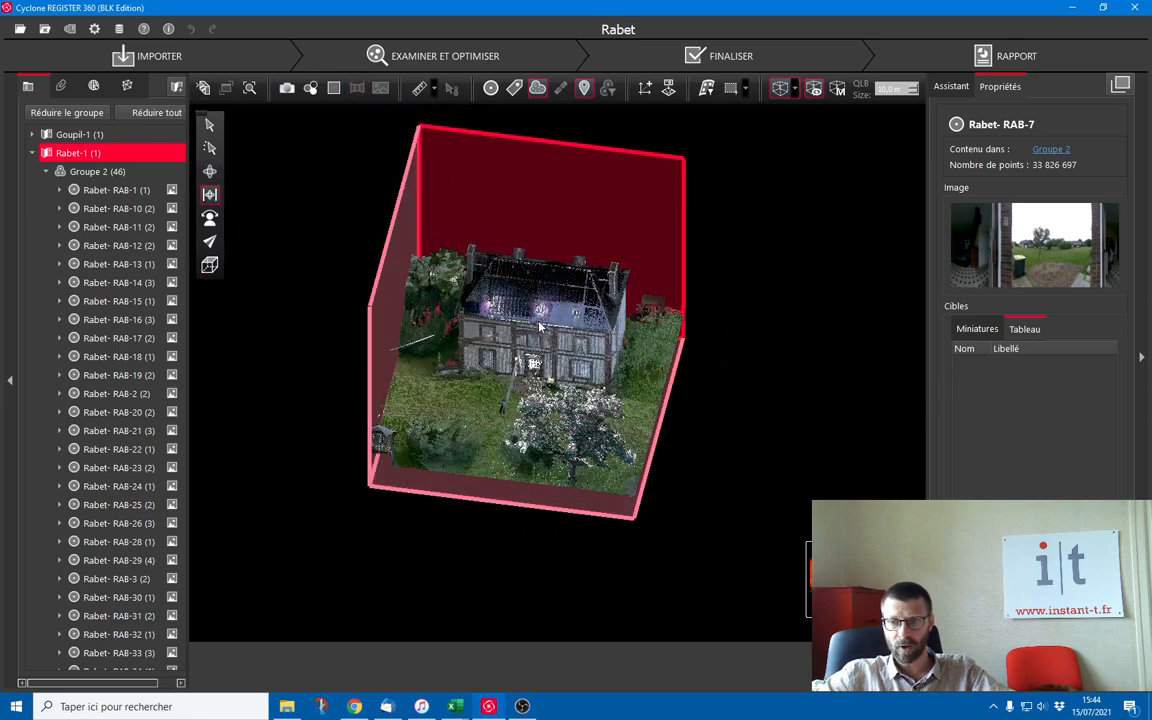
pyautogui.click(210, 172)
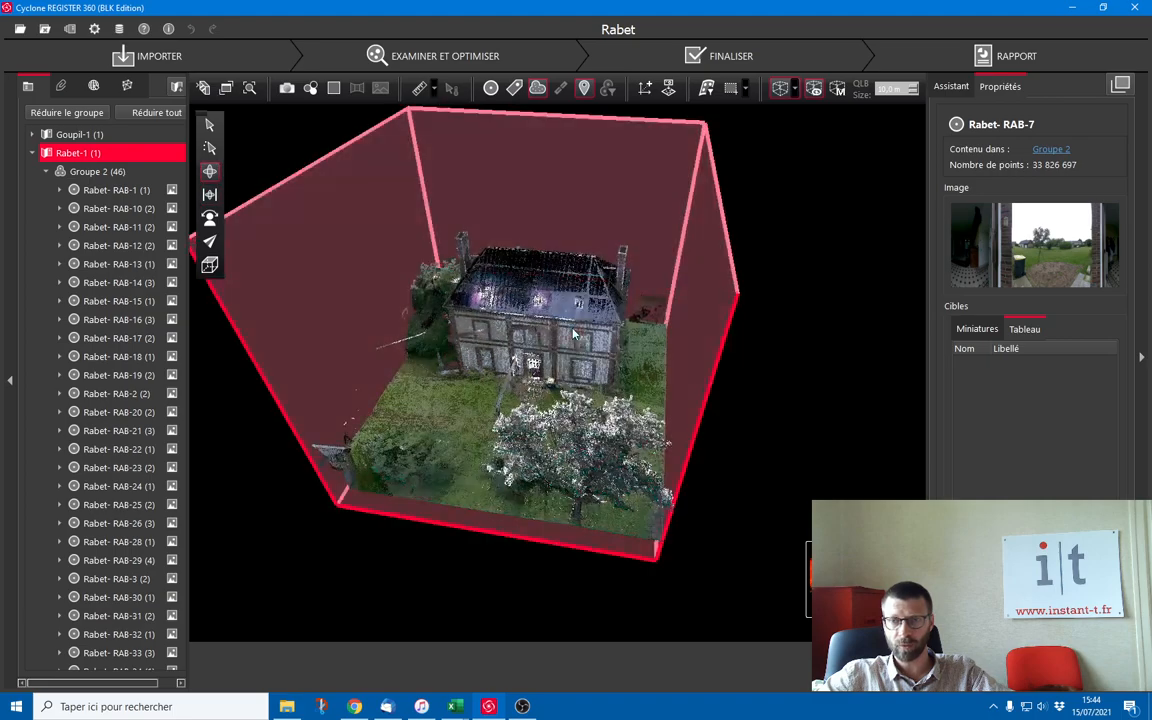
pyautogui.moveTo(539, 325); pyautogui.dragTo(587, 316)
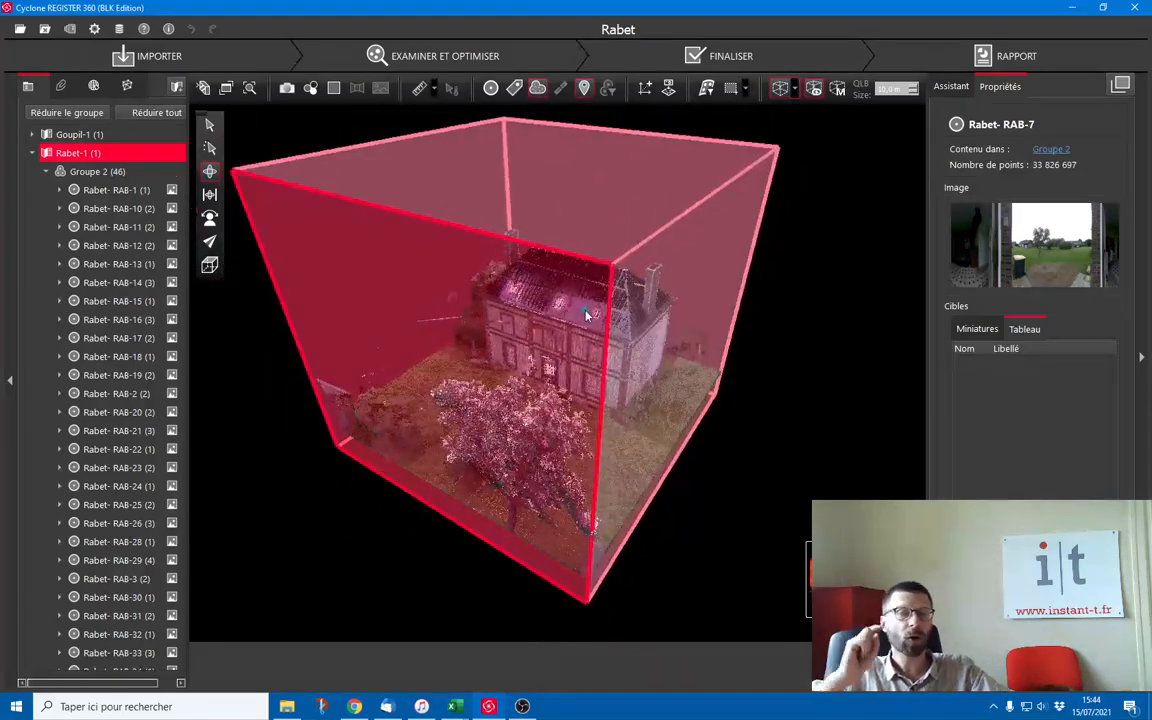
pyautogui.moveTo(549, 351); pyautogui.dragTo(602, 315)
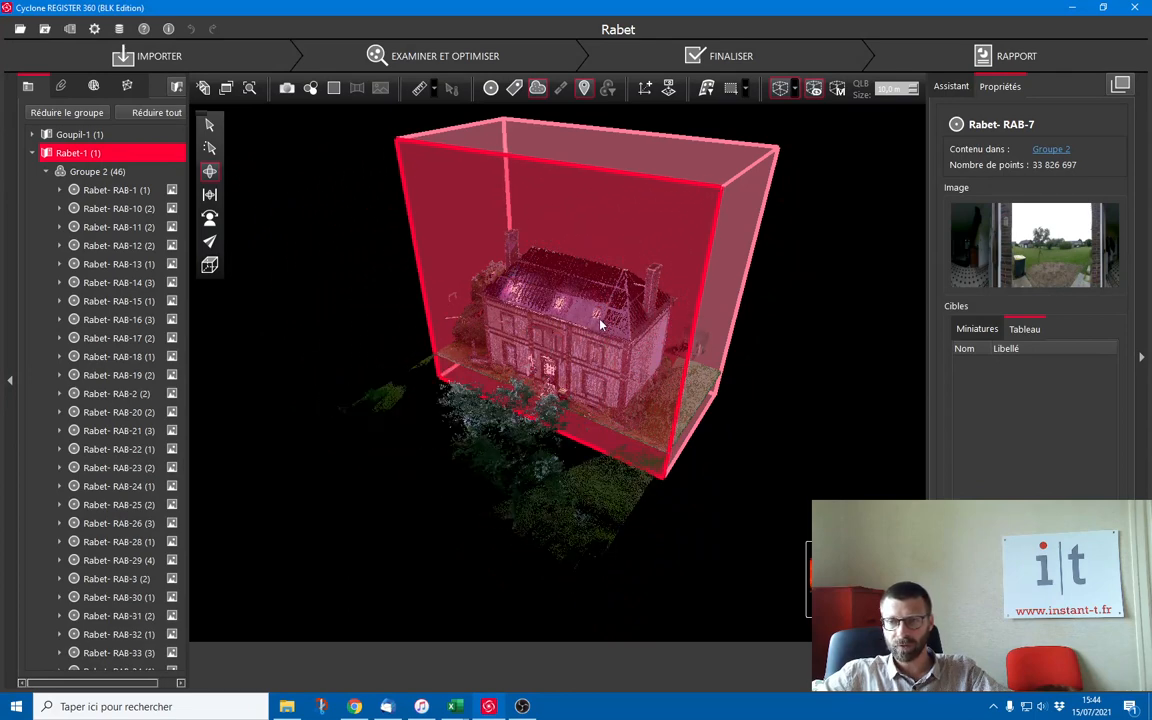
pyautogui.moveTo(630, 162); pyautogui.dragTo(618, 330)
pyautogui.scroll(5, 618, 330)
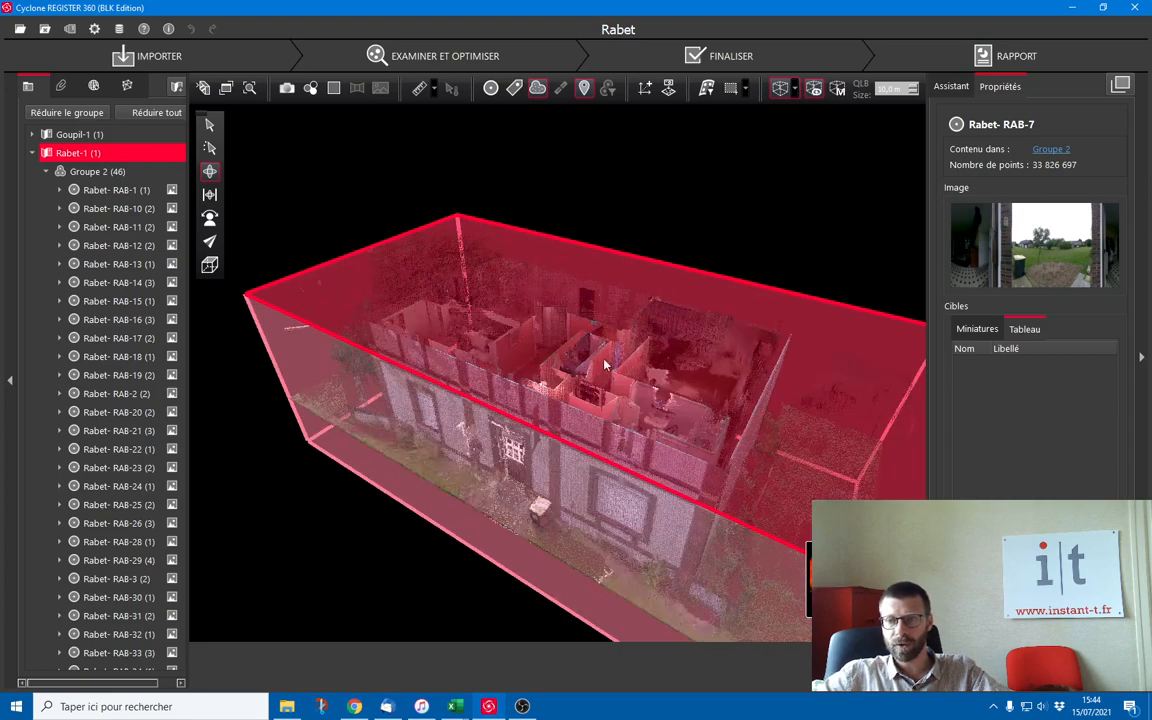
pyautogui.moveTo(625, 430); pyautogui.dragTo(650, 420)
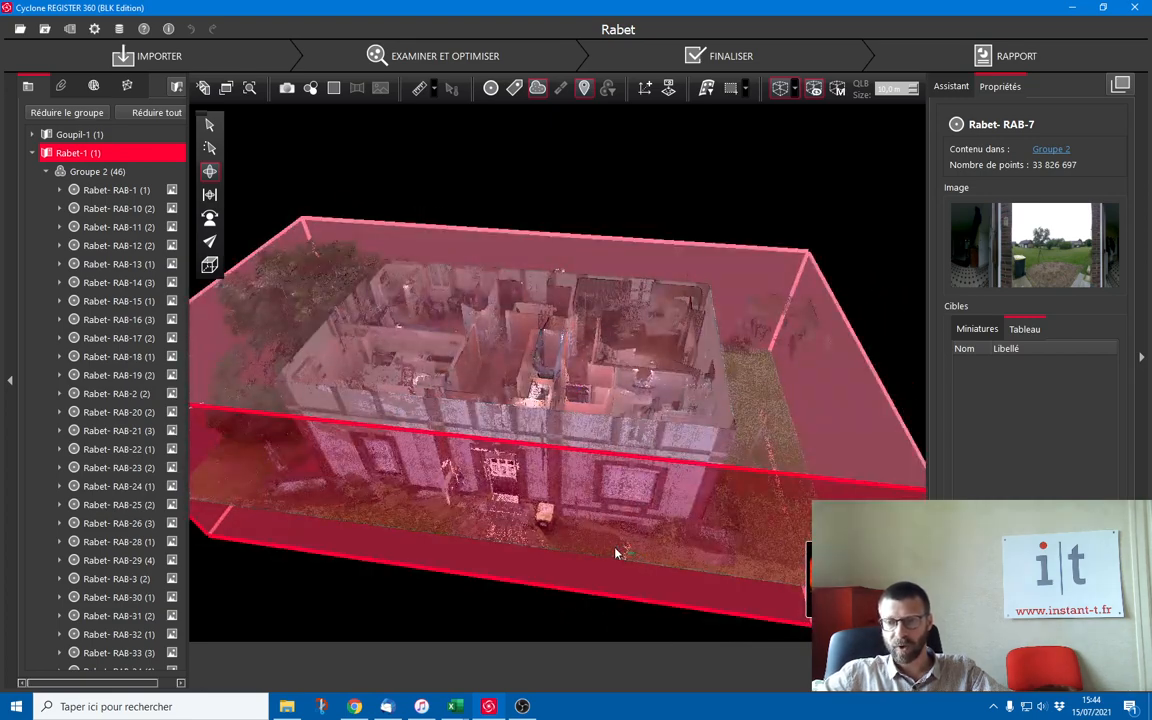
# Tighten the limit box's front and both end faces around the house's outer walls.
pyautogui.moveTo(610, 549); pyautogui.dragTo(650, 530)
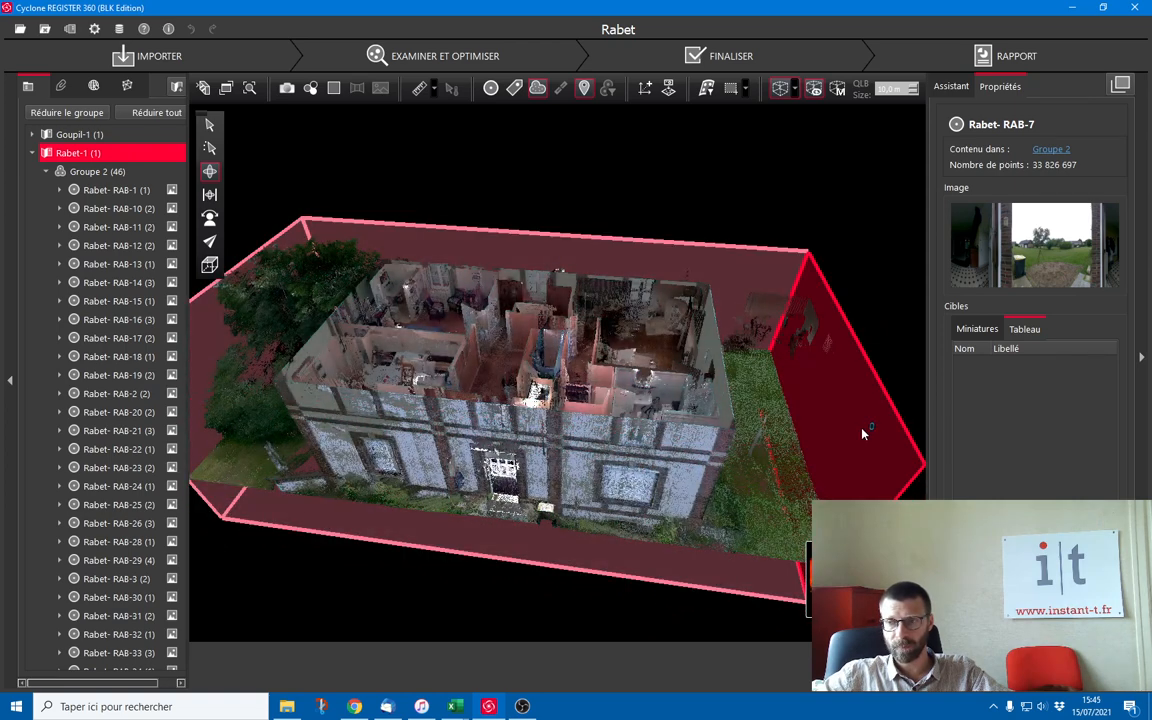
pyautogui.moveTo(861, 432); pyautogui.dragTo(740, 432)
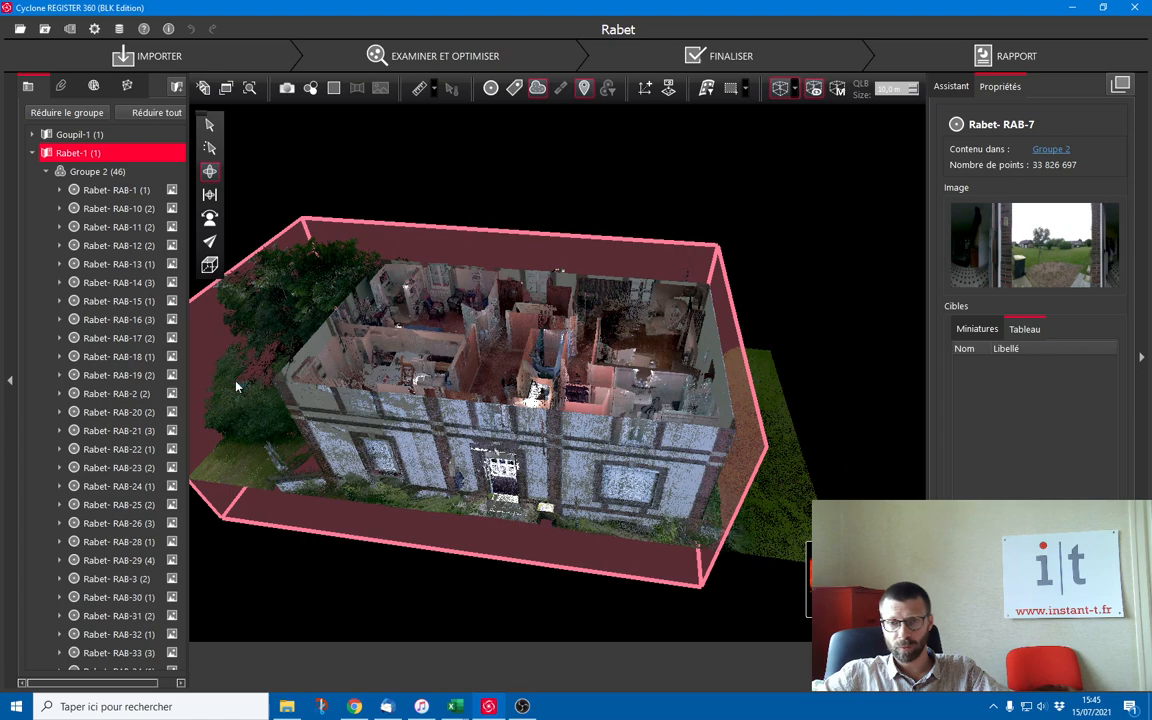
pyautogui.moveTo(236, 386); pyautogui.dragTo(276, 363)
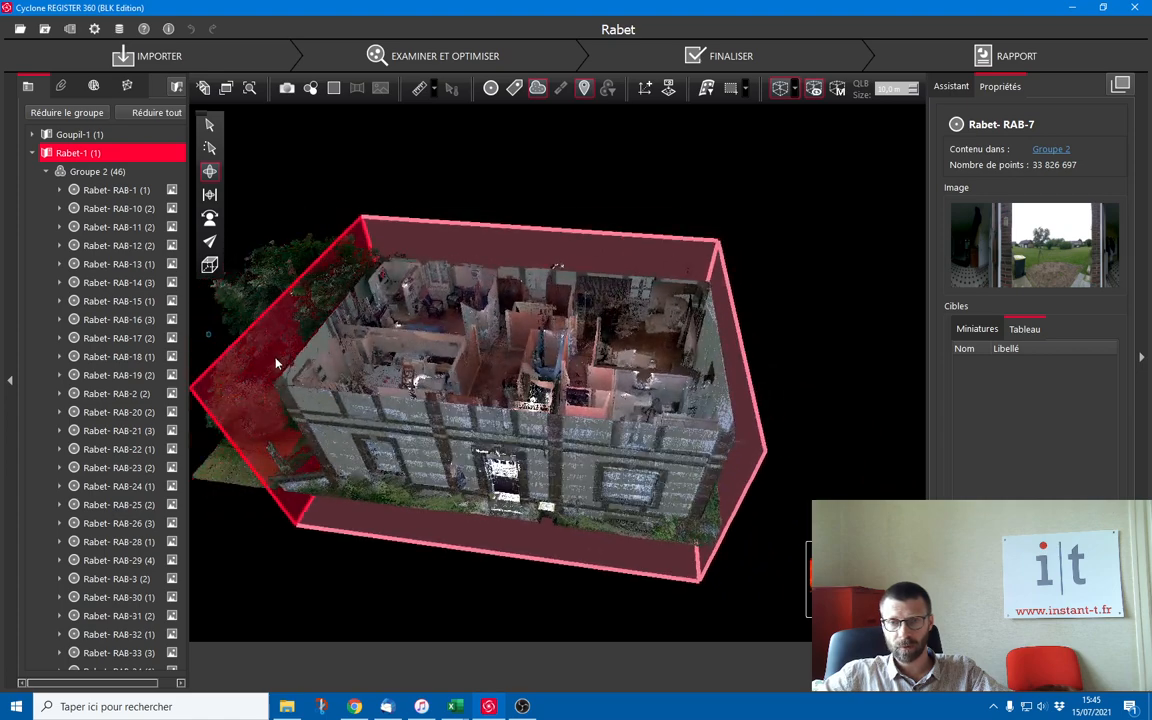
pyautogui.moveTo(540, 257); pyautogui.dragTo(643, 262)
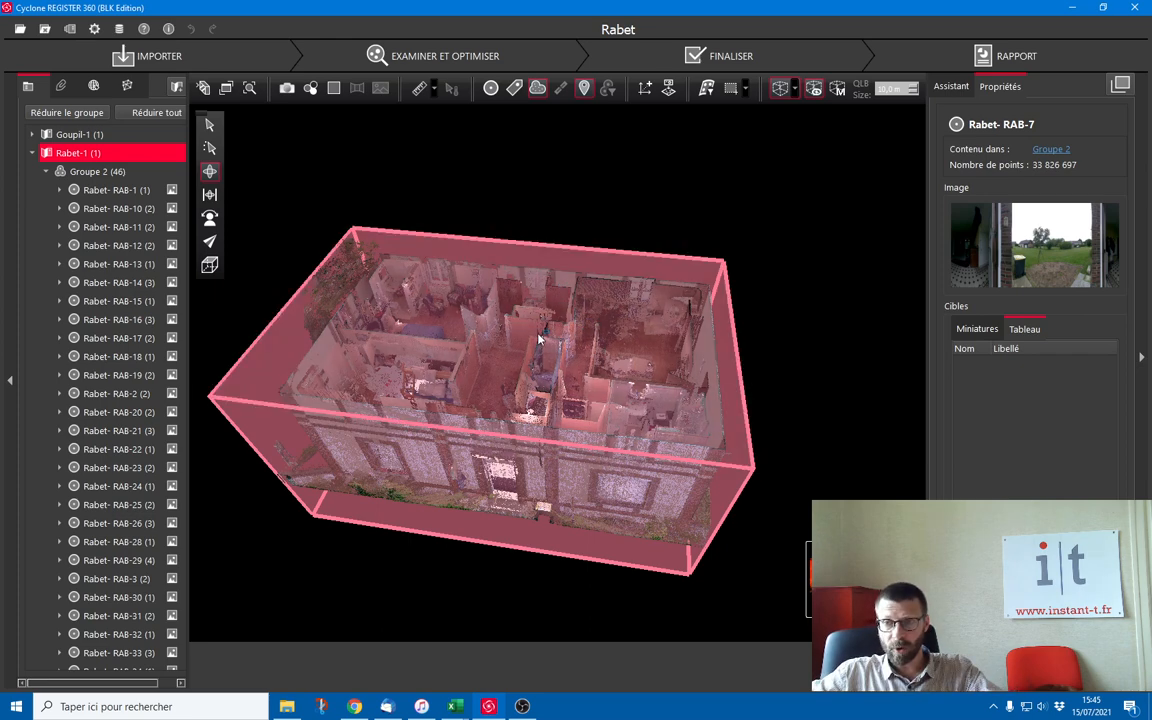
# Save the current limit box in the limit box manager and name it "Niveau 2".
pyautogui.click(838, 89)
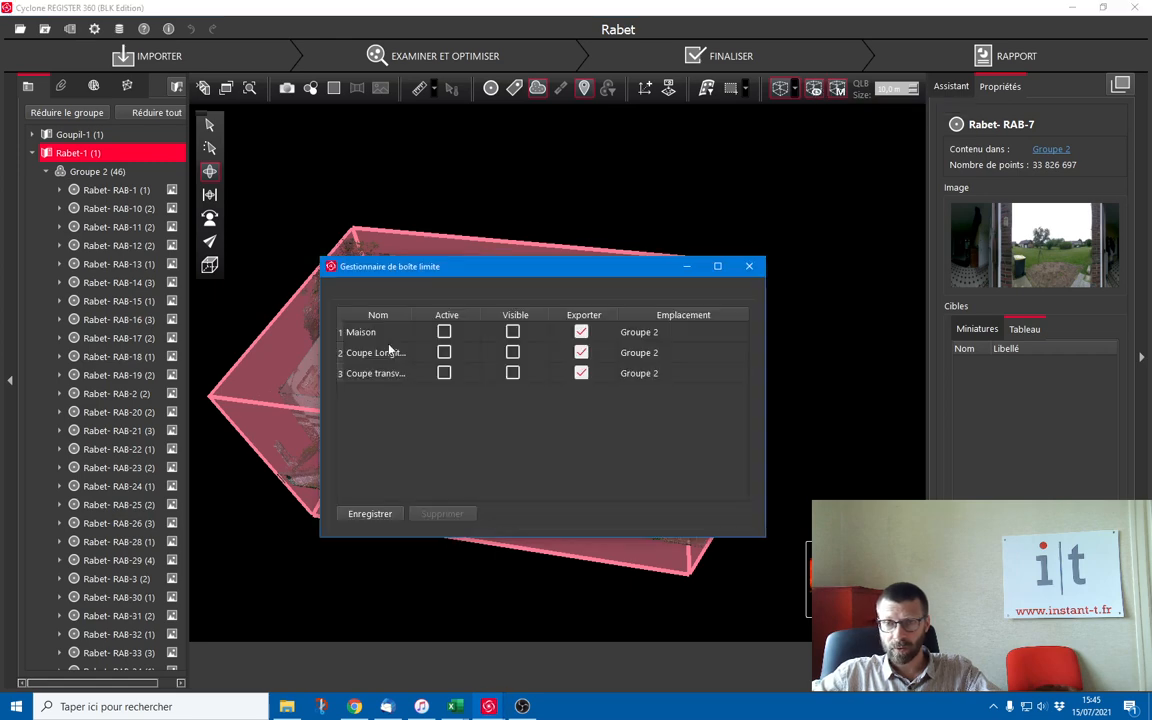
pyautogui.moveTo(416, 315); pyautogui.dragTo(444, 315)
pyautogui.click(369, 512)
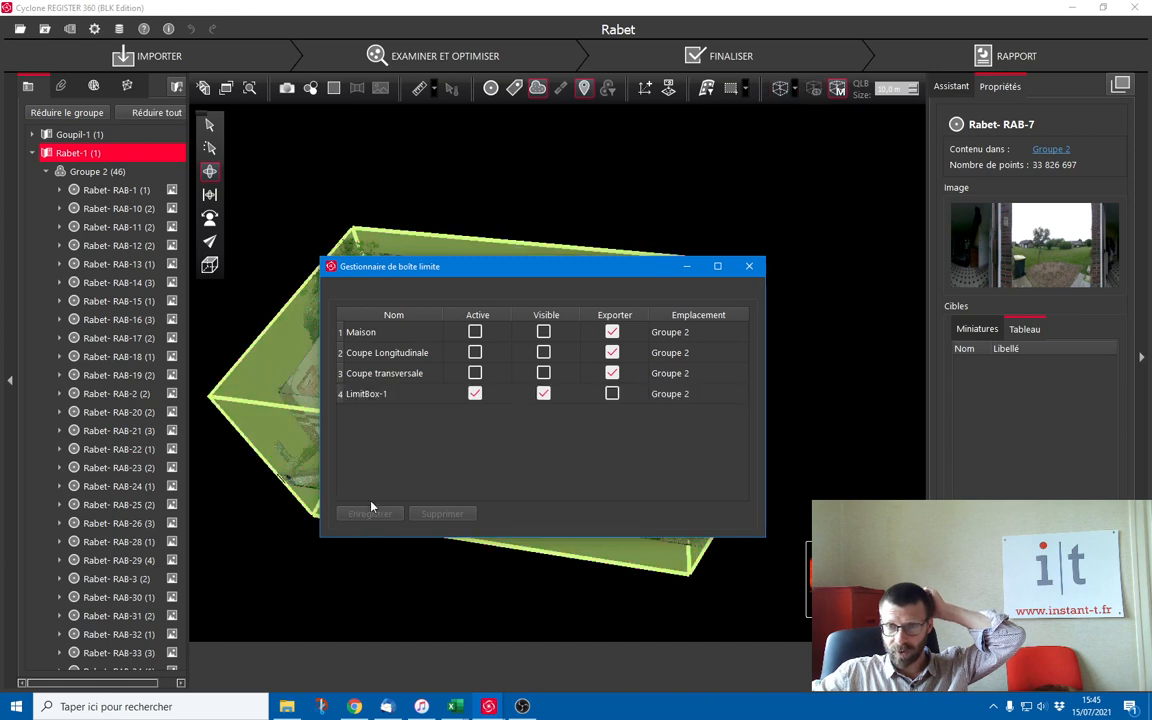
pyautogui.doubleClick(386, 396)
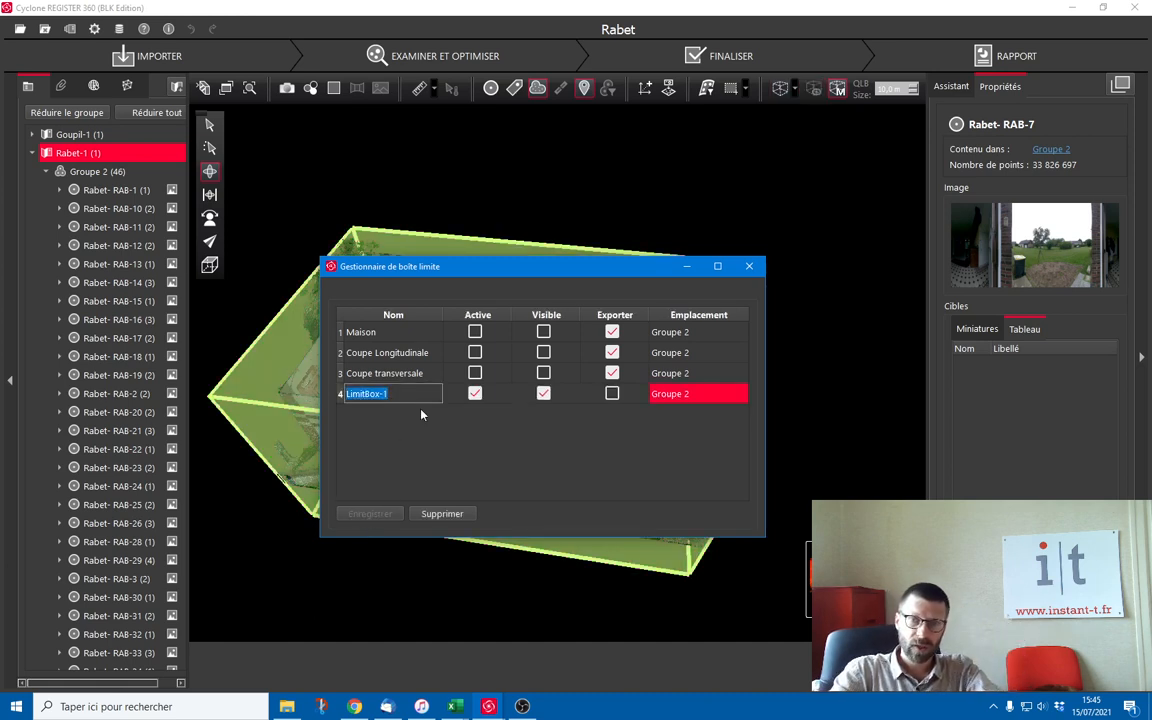
pyautogui.write('Nicv')
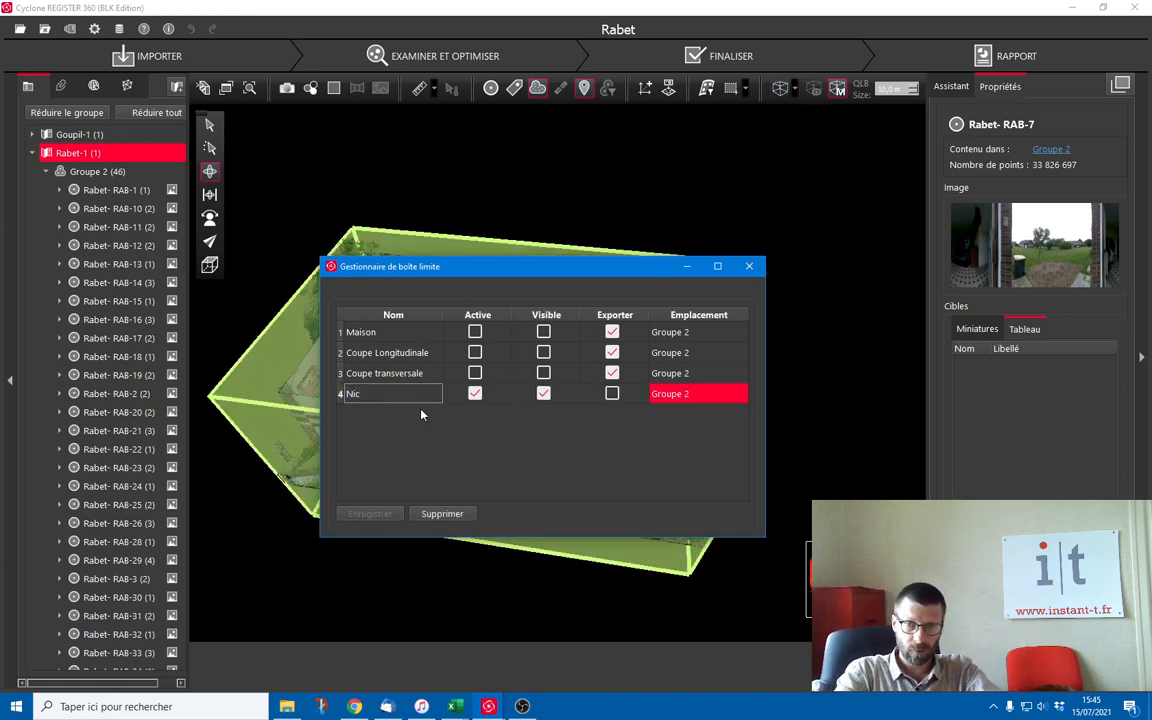
pyautogui.press('BackSpace')
pyautogui.press('BackSpace')
pyautogui.write('vea')
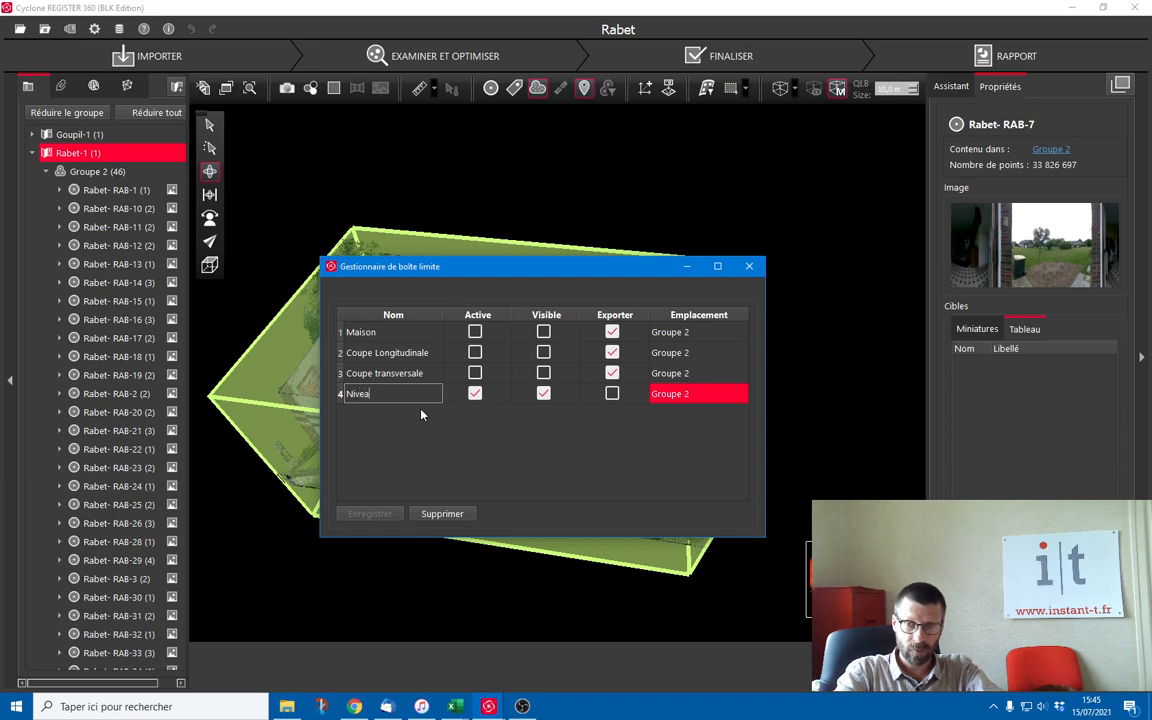
pyautogui.write('u 2')
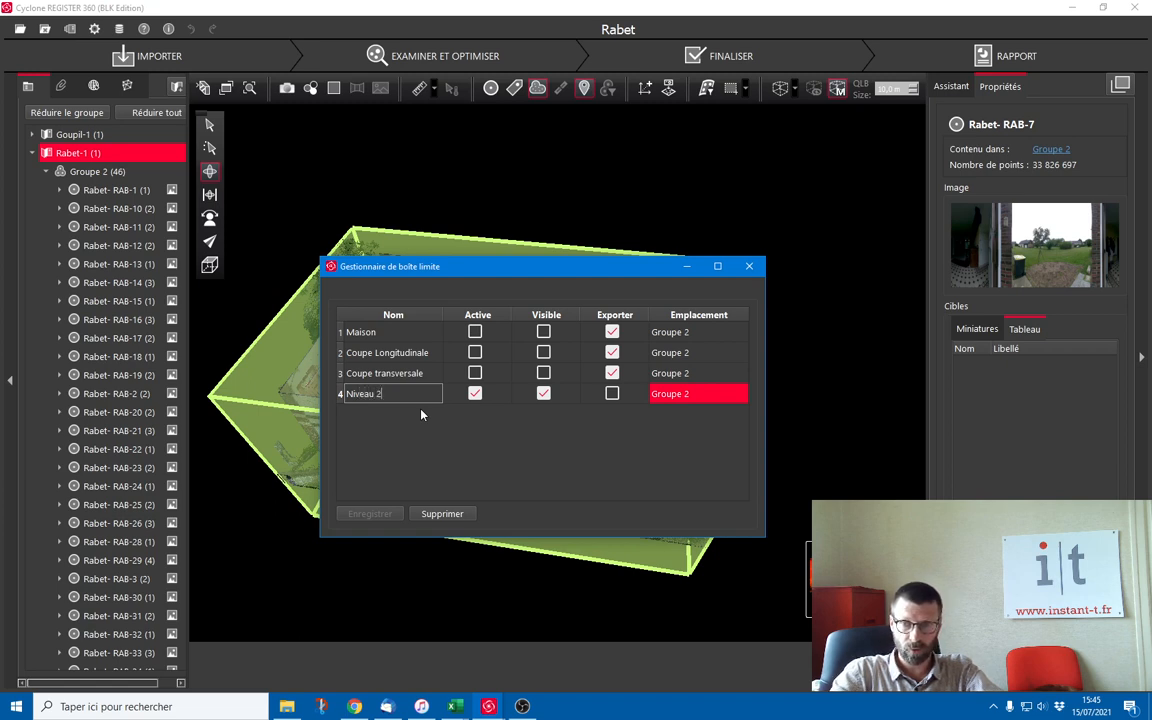
# Mark the Niveau 2 limit box for export and hide its outline while leaving it active.
pyautogui.click(612, 394)
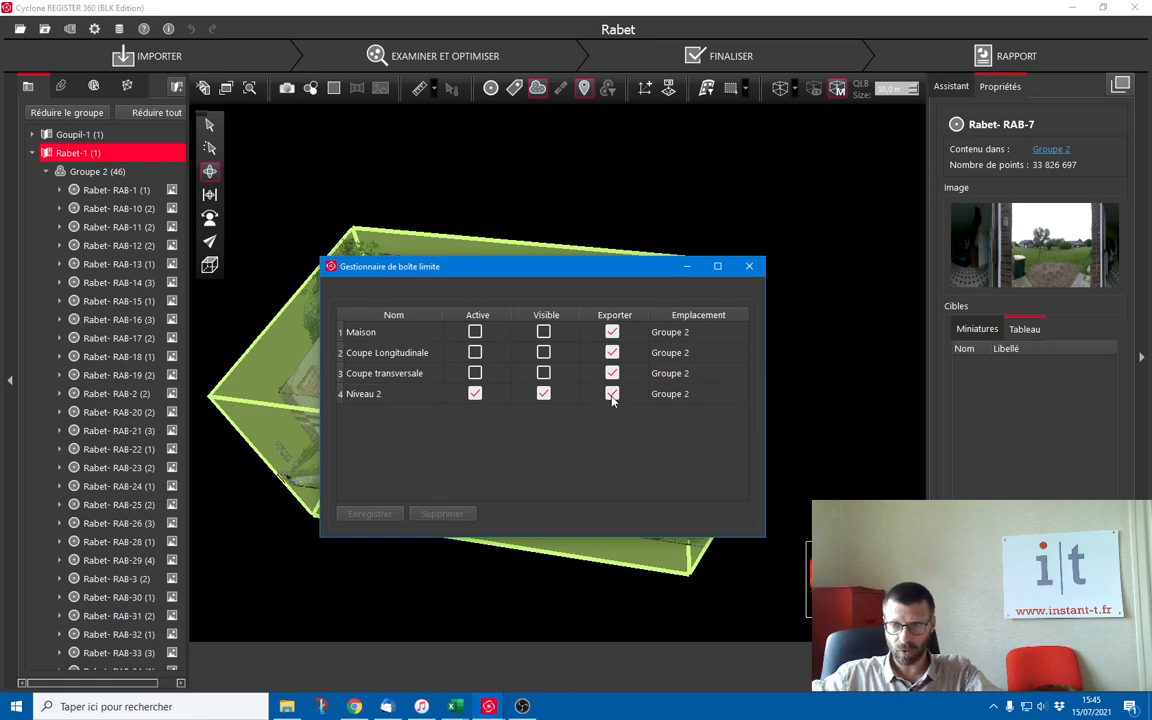
pyautogui.click(541, 396)
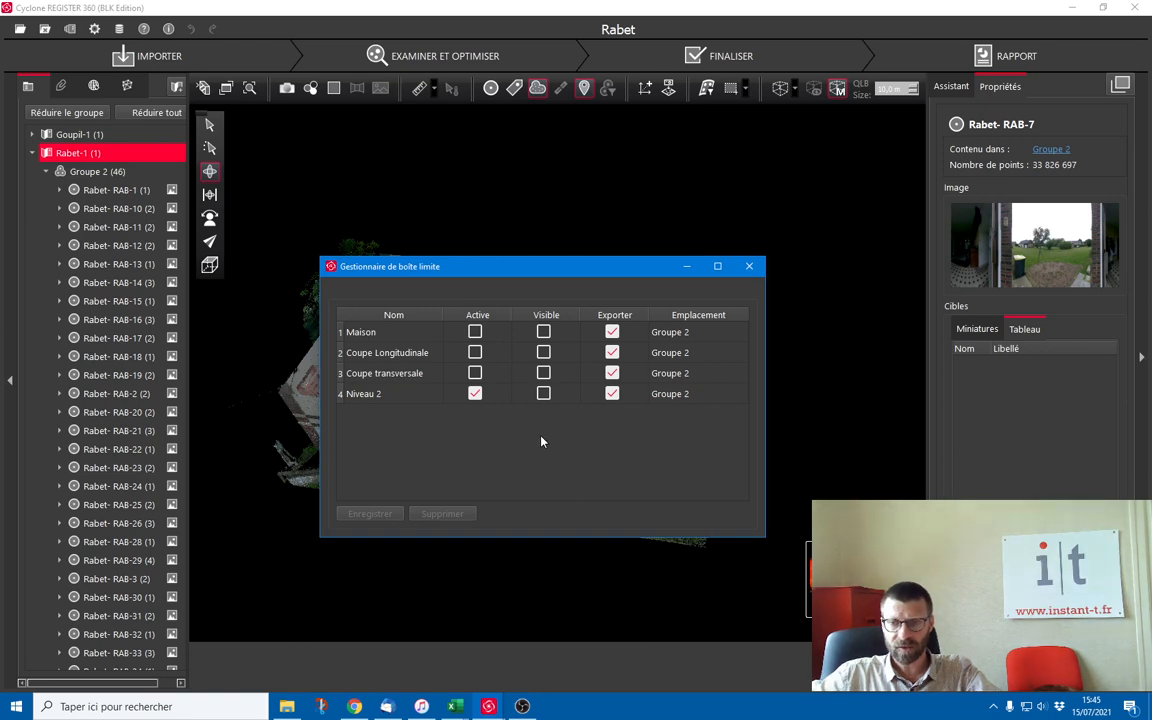
pyautogui.click(750, 266)
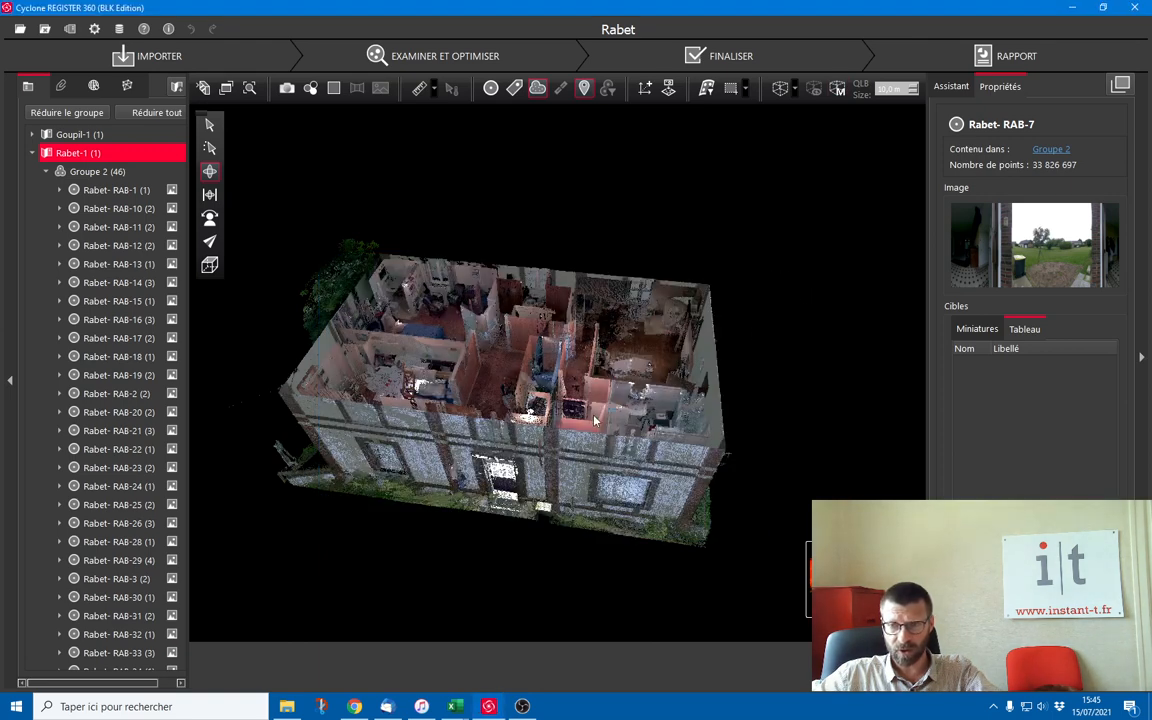
# Examine the cut-open house's rooms from above and at an angle, and its façades in the Droite and Gauche orthographic views.
pyautogui.moveTo(534, 415); pyautogui.dragTo(507, 470)
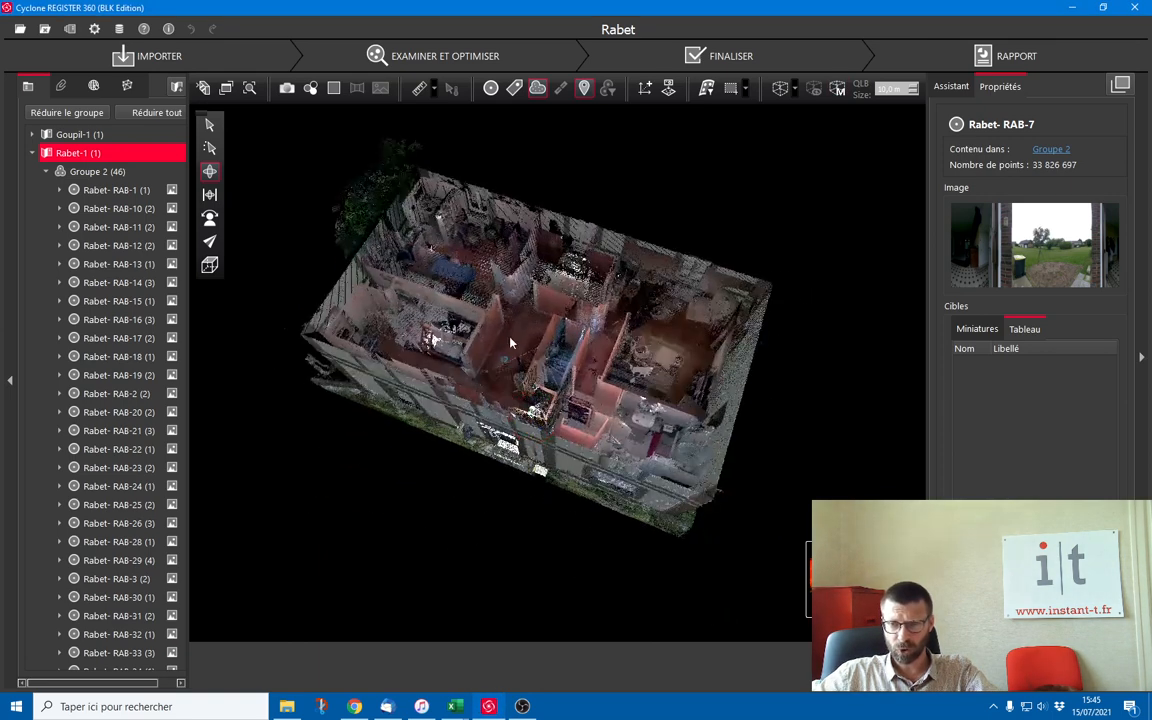
pyautogui.scroll(4, 509, 339)
pyautogui.moveTo(550, 335); pyautogui.dragTo(561, 374)
pyautogui.scroll(-4, 566, 378)
pyautogui.click(209, 194)
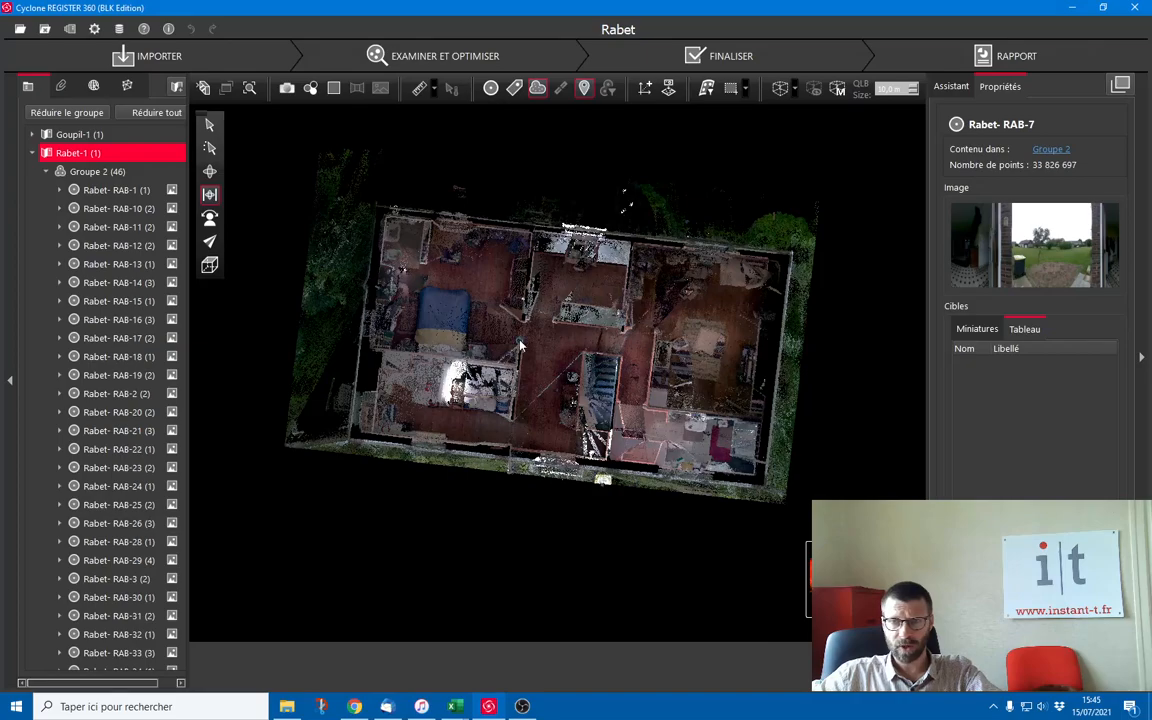
pyautogui.moveTo(520, 342); pyautogui.dragTo(566, 358)
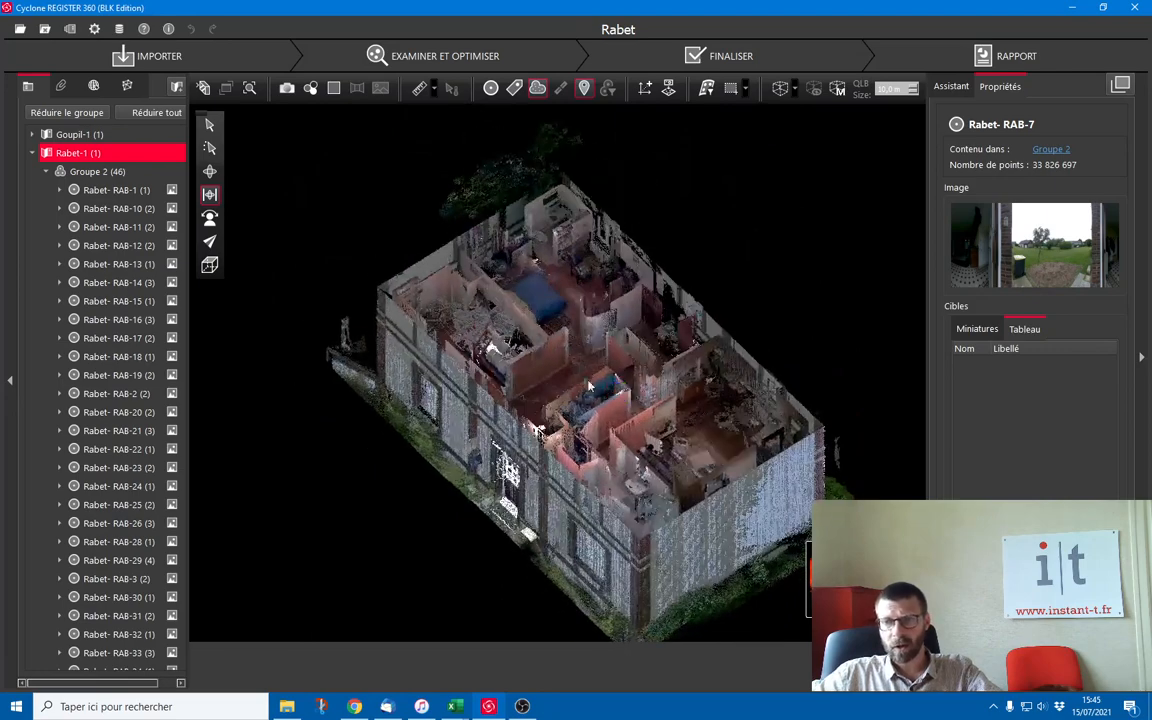
pyautogui.click(209, 265)
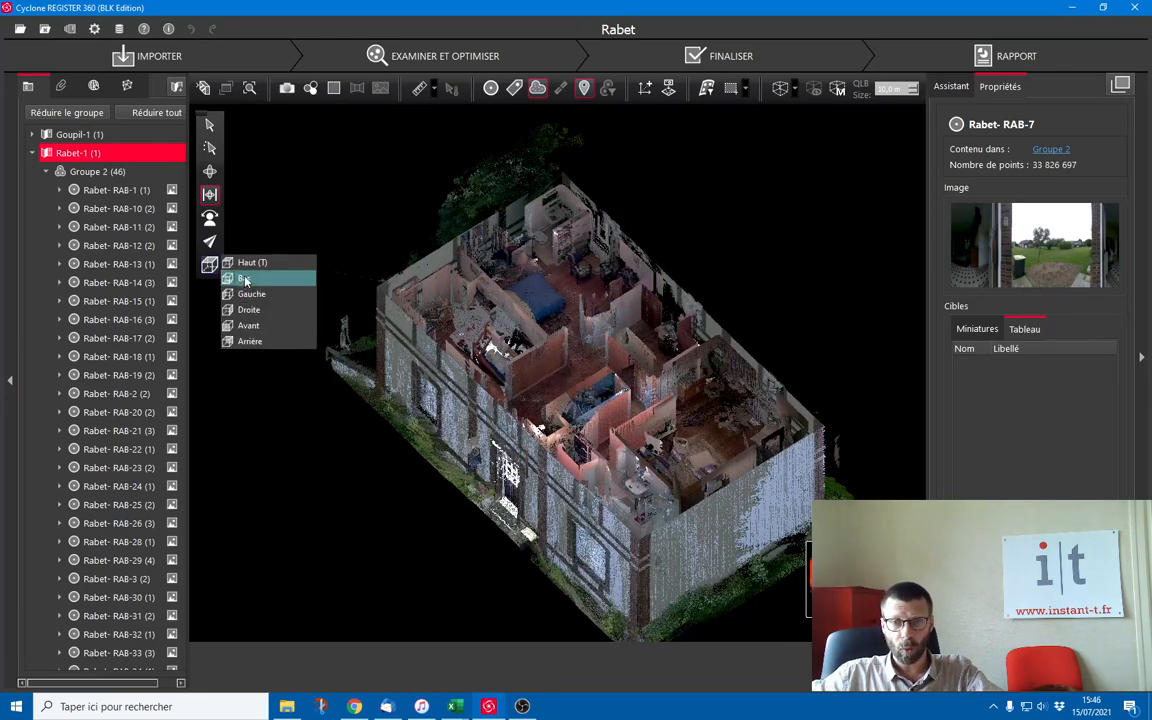
pyautogui.click(248, 309)
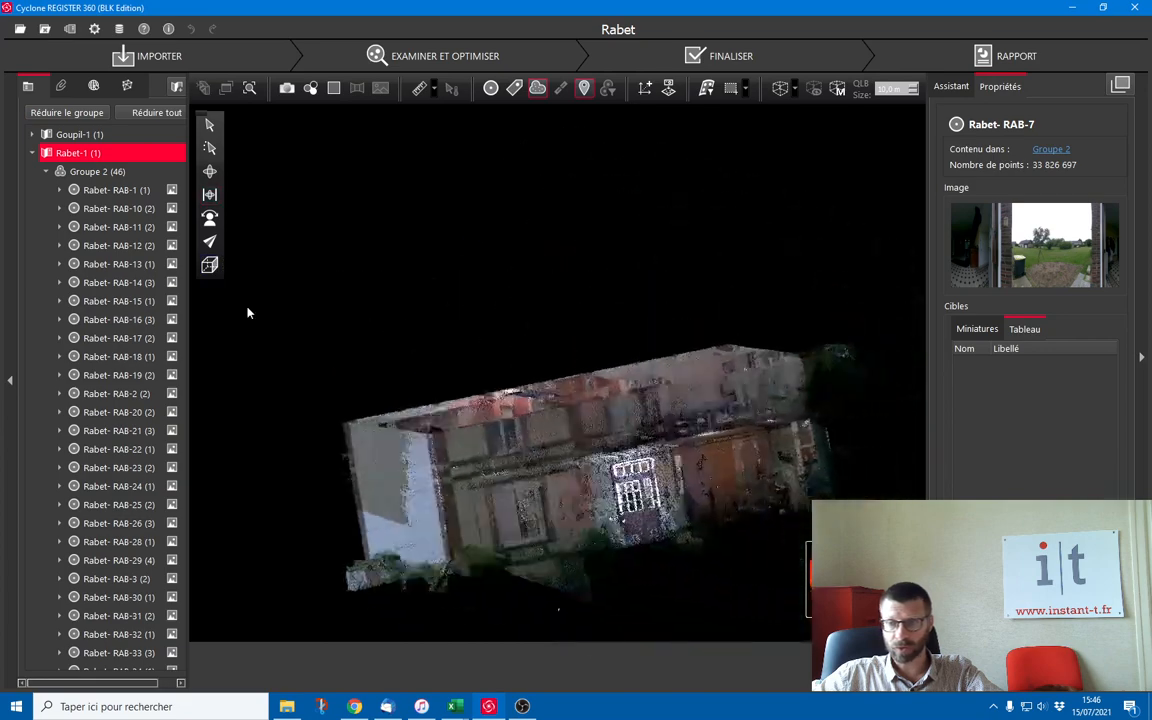
pyautogui.click(211, 265)
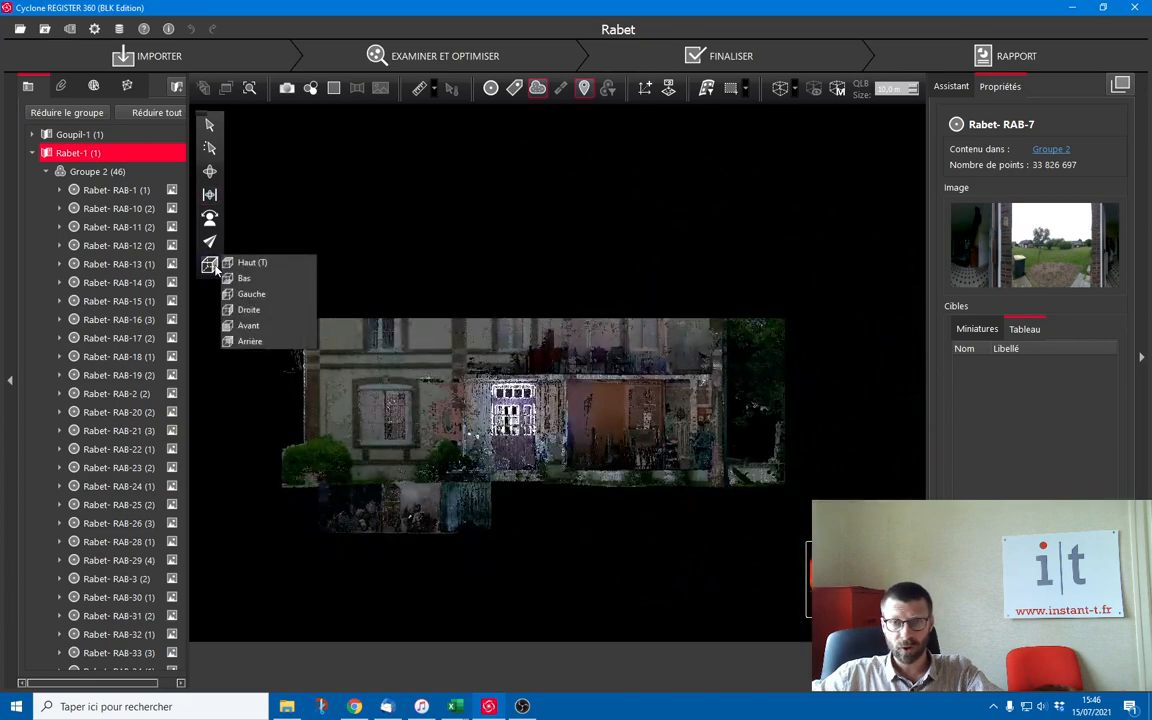
pyautogui.click(236, 293)
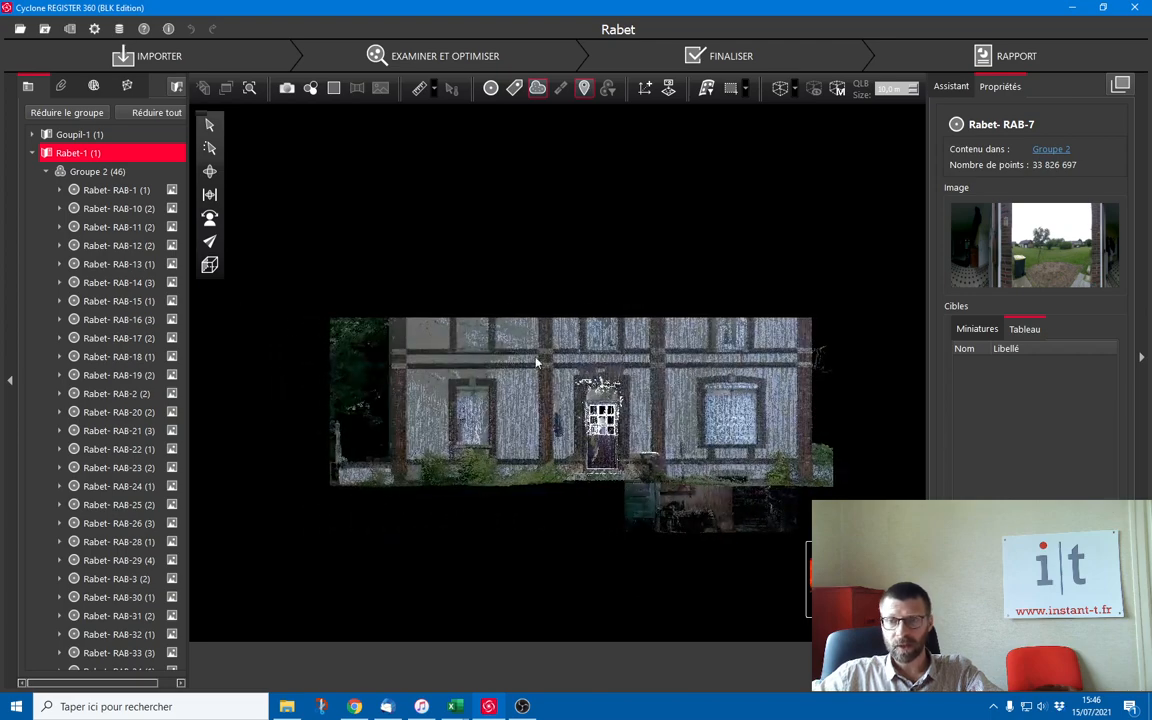
pyautogui.click(209, 194)
pyautogui.moveTo(527, 380)
pyautogui.mouseDown()
pyautogui.moveTo(535, 370)
pyautogui.moveTo(540, 395)
pyautogui.mouseUp()
# Show the Niveau 2 limit box to check its extents around the house, and hide it again.
pyautogui.click(838, 89)
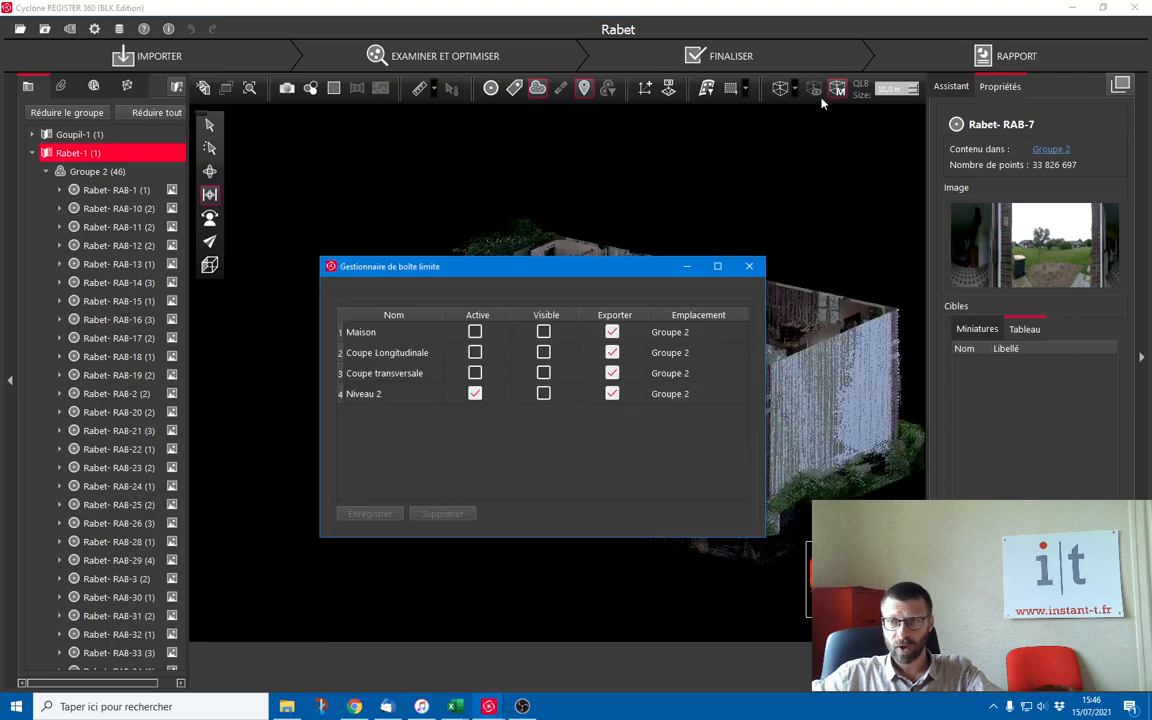
pyautogui.click(543, 393)
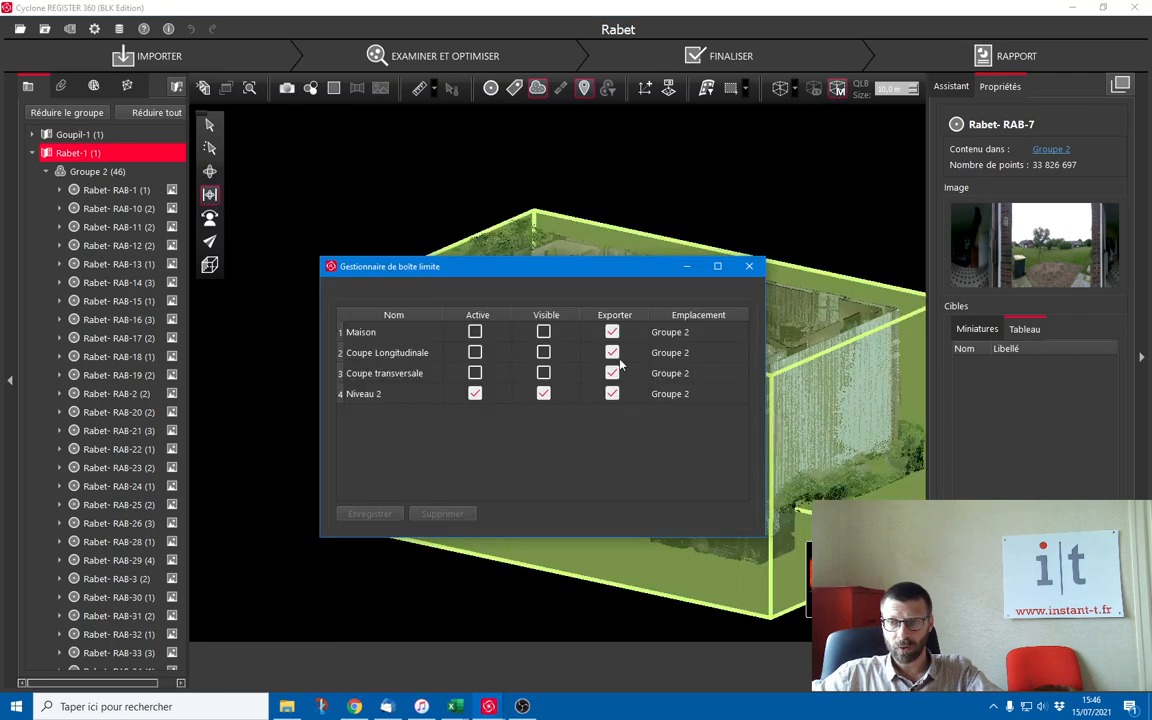
pyautogui.click(749, 266)
pyautogui.moveTo(479, 352); pyautogui.dragTo(427, 368)
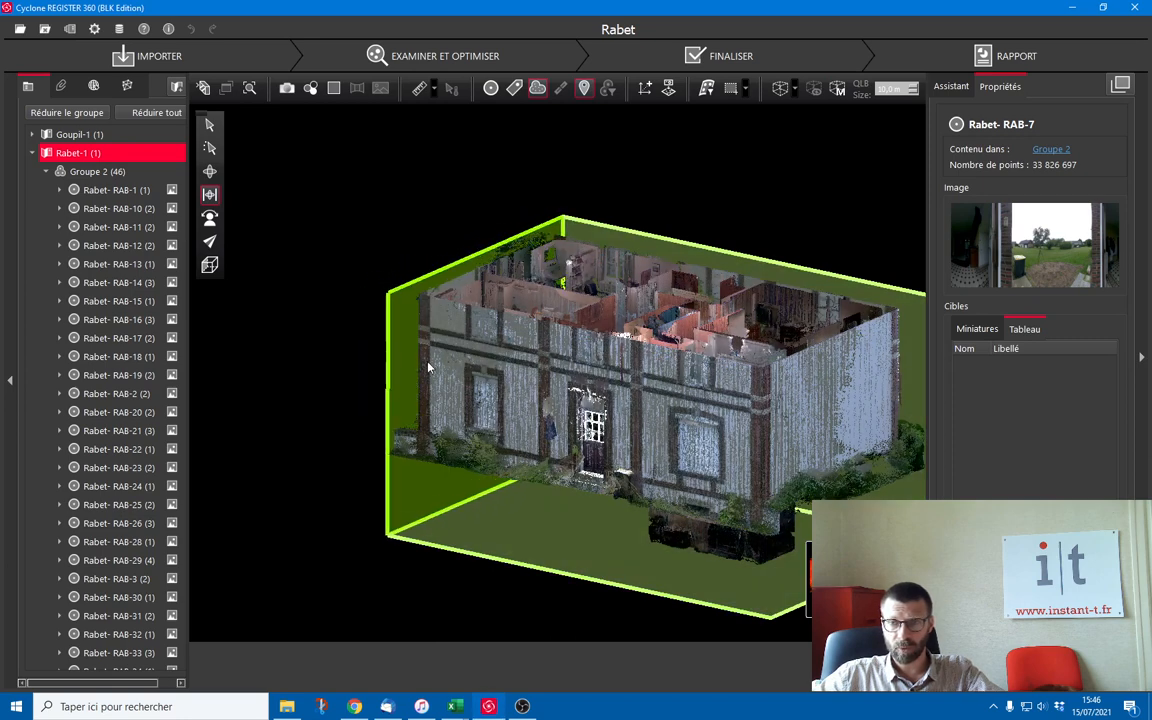
pyautogui.click(838, 89)
pyautogui.click(475, 393)
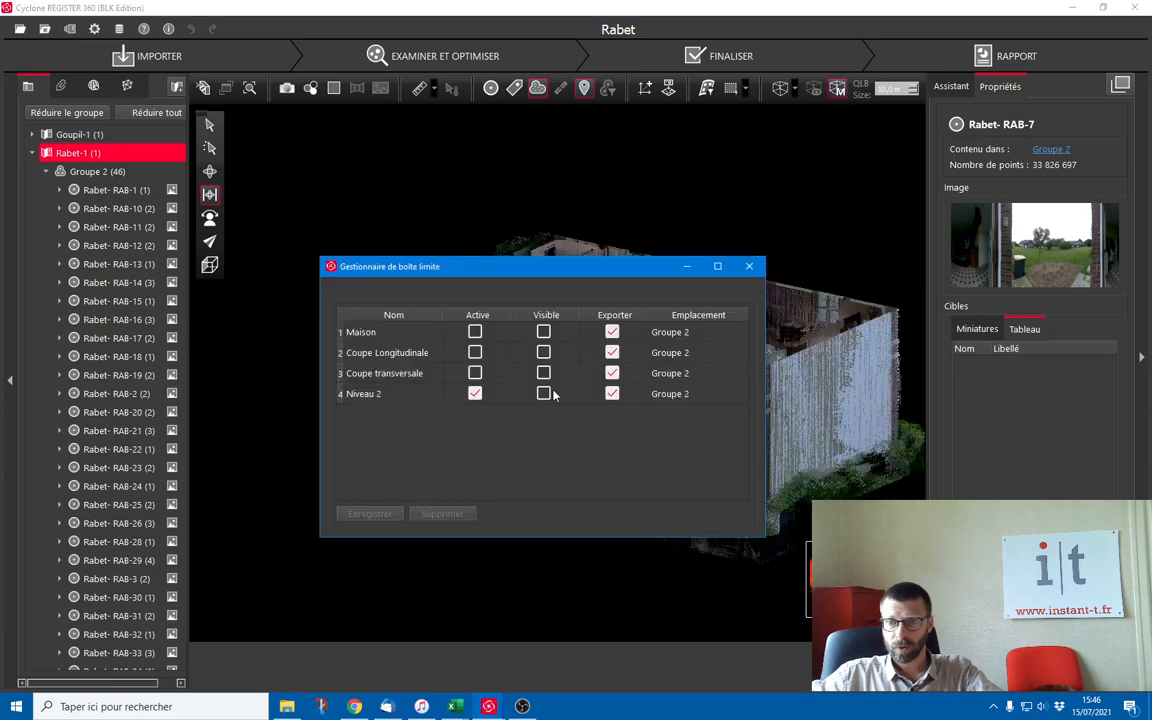
pyautogui.click(749, 266)
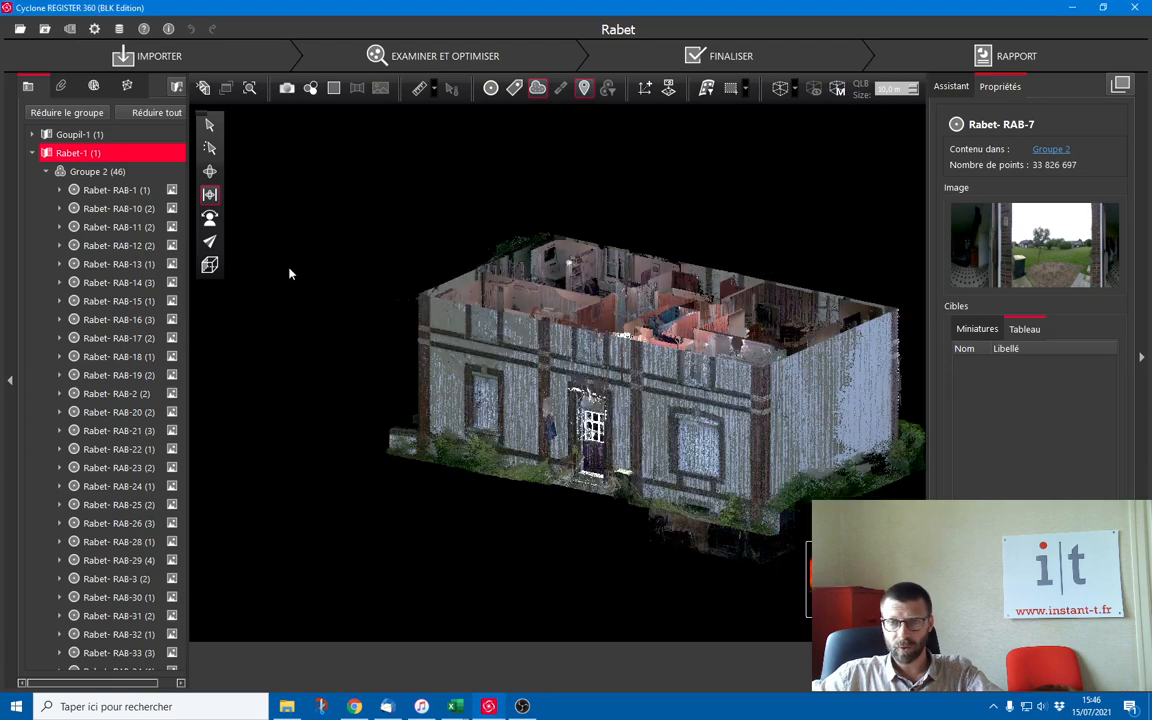
# In the Gauche orthographic view, start an ortho-image slice and draw a short horizontal reference line above the house, with its arrow pointing down.
pyautogui.click(210, 265)
pyautogui.click(245, 293)
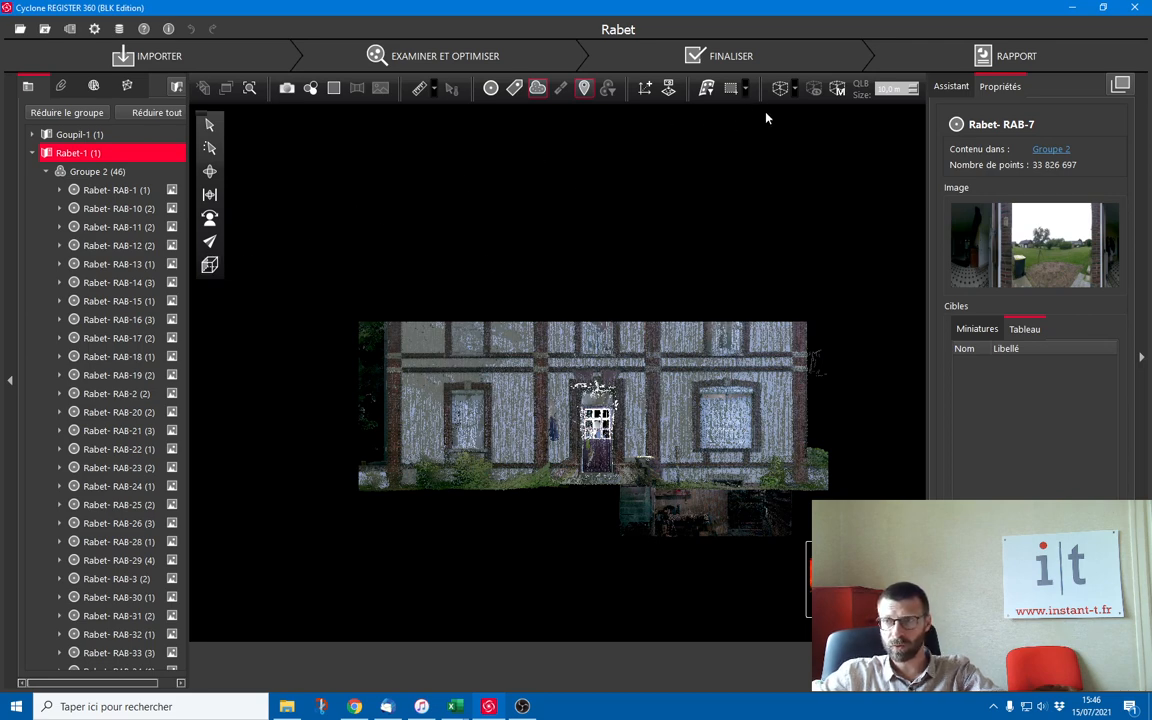
pyautogui.click(669, 89)
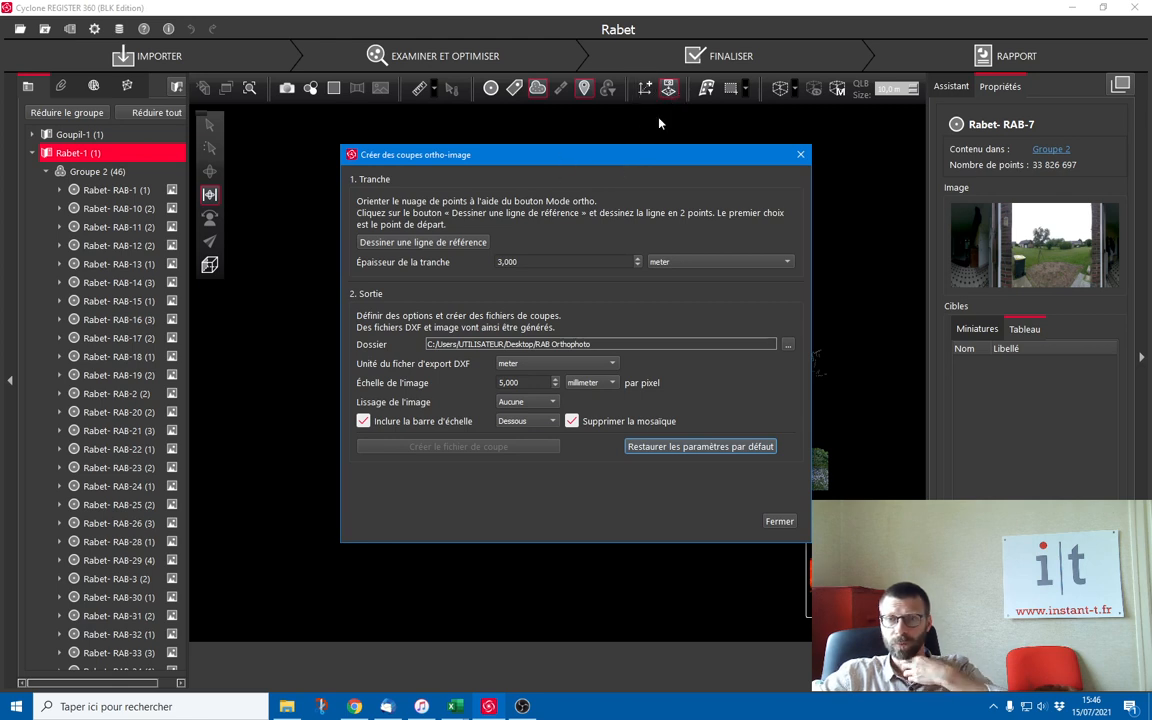
pyautogui.click(452, 242)
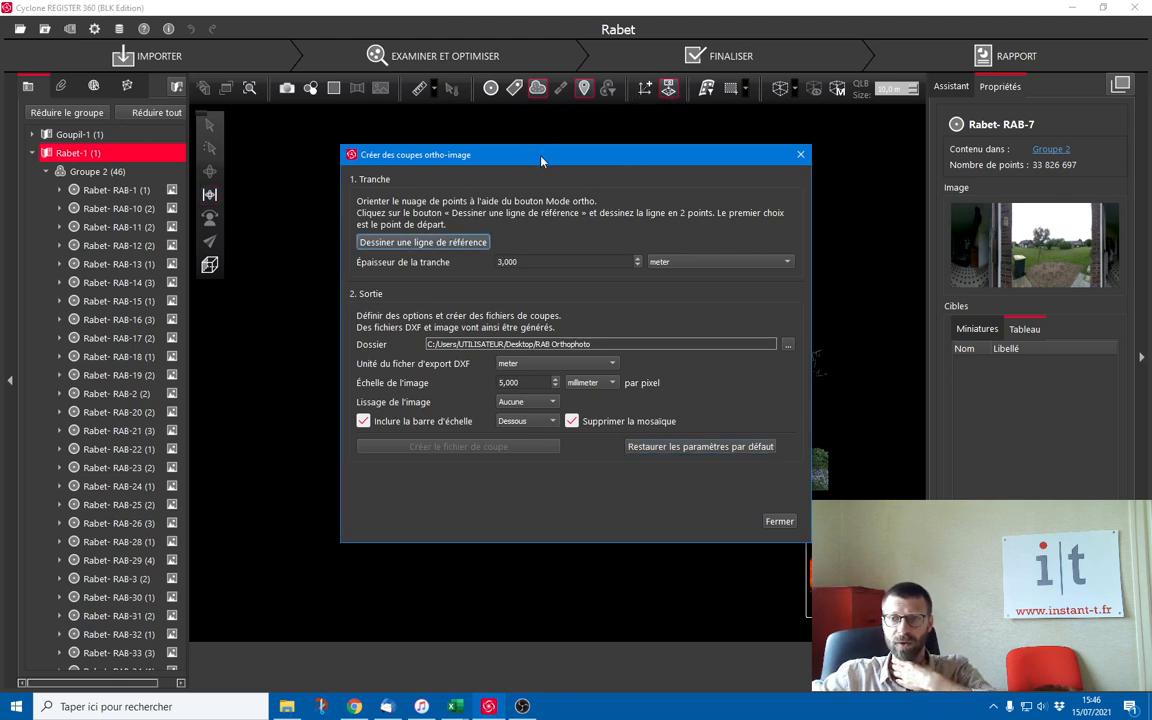
pyautogui.moveTo(541, 160); pyautogui.dragTo(1085, 181)
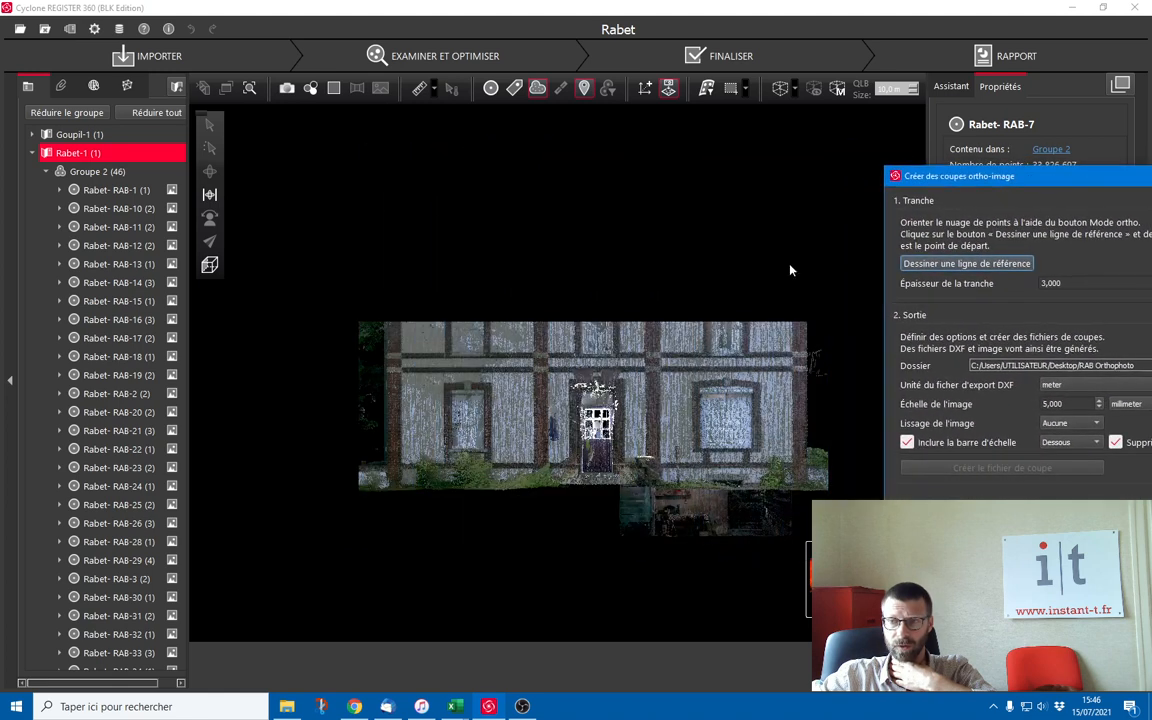
pyautogui.click(342, 282)
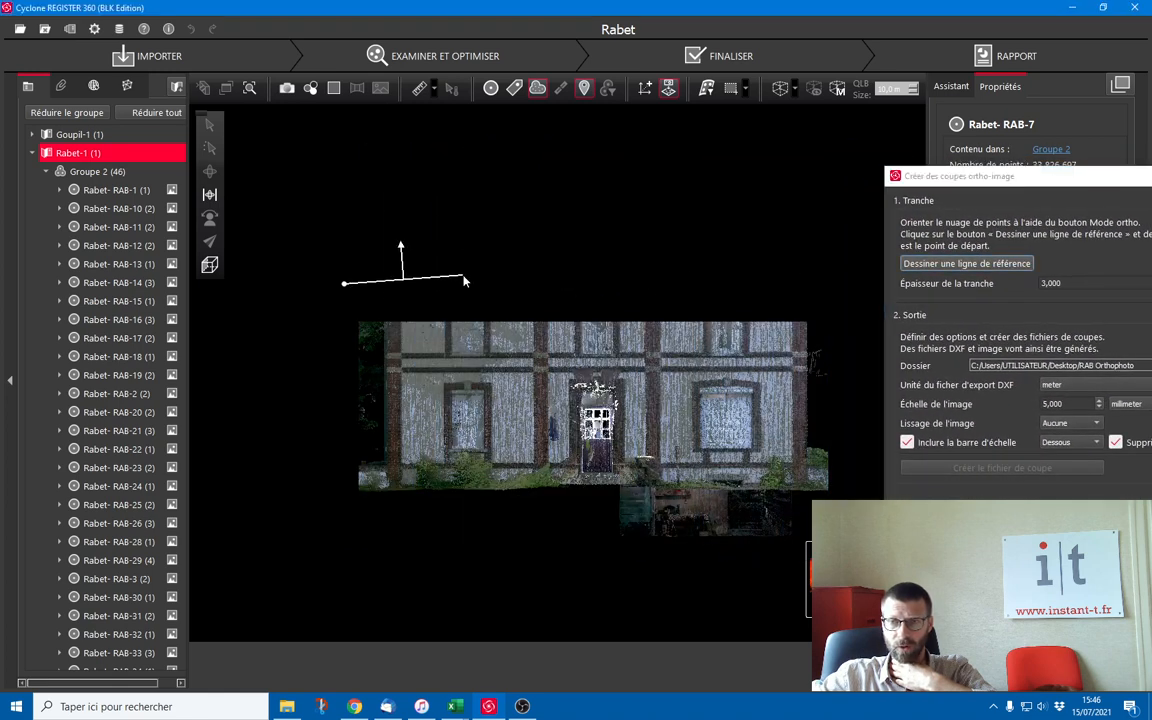
pyautogui.click(287, 284)
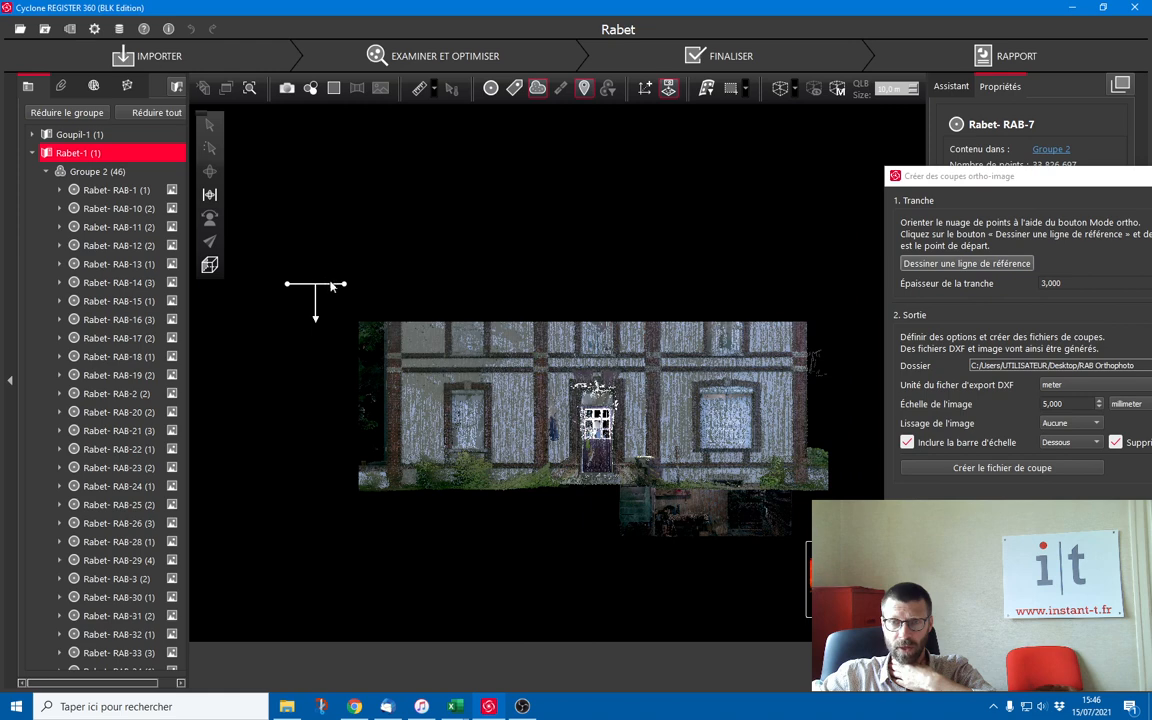
# Move the reference line to just above the façade's cut upper edge and stretch it across the house's full width.
pyautogui.moveTo(316, 288); pyautogui.dragTo(578, 290)
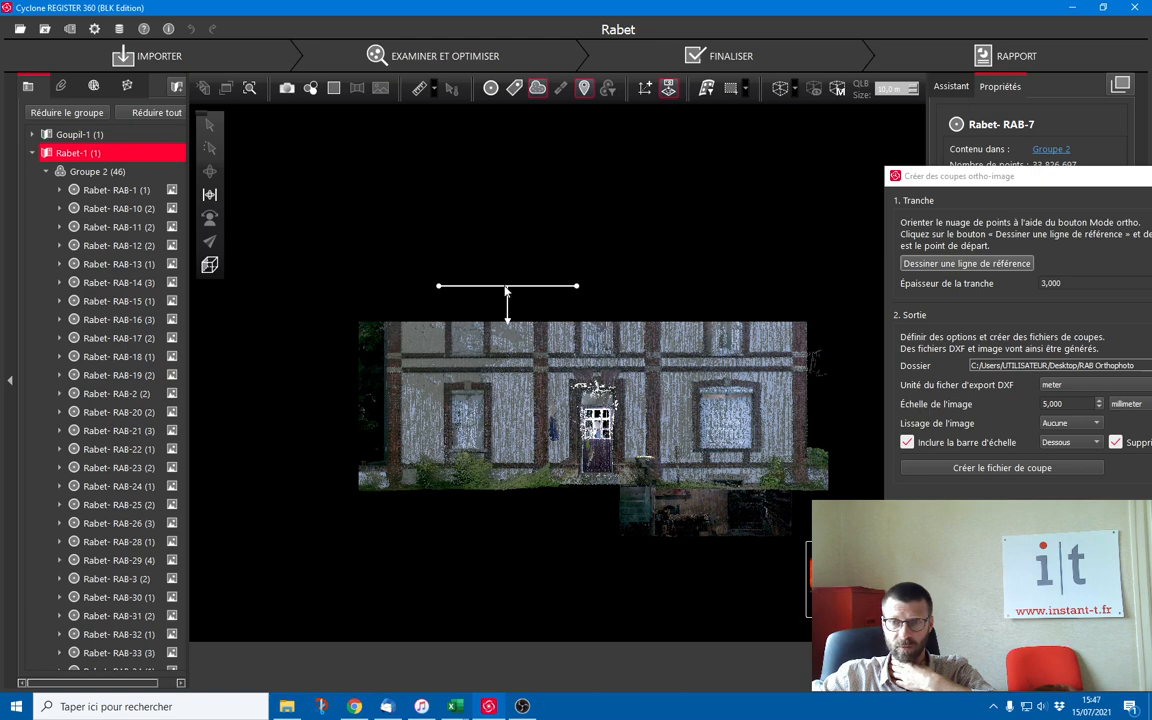
pyautogui.moveTo(507, 290); pyautogui.dragTo(449, 321)
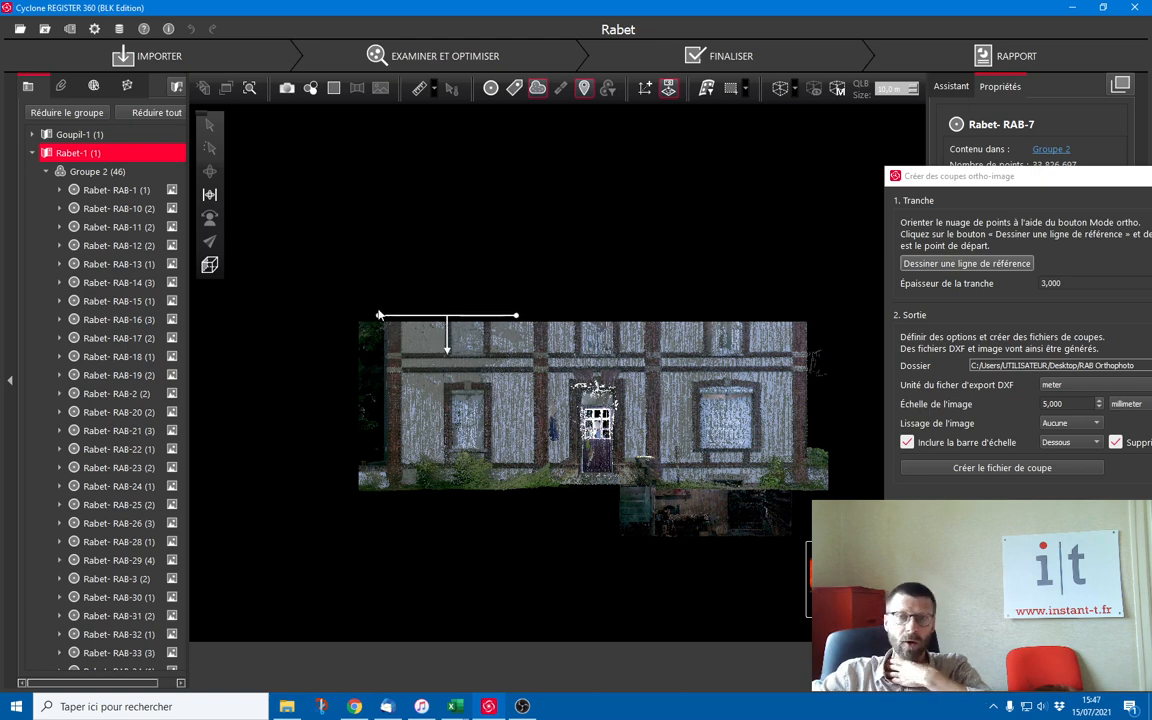
pyautogui.moveTo(520, 318); pyautogui.dragTo(820, 319)
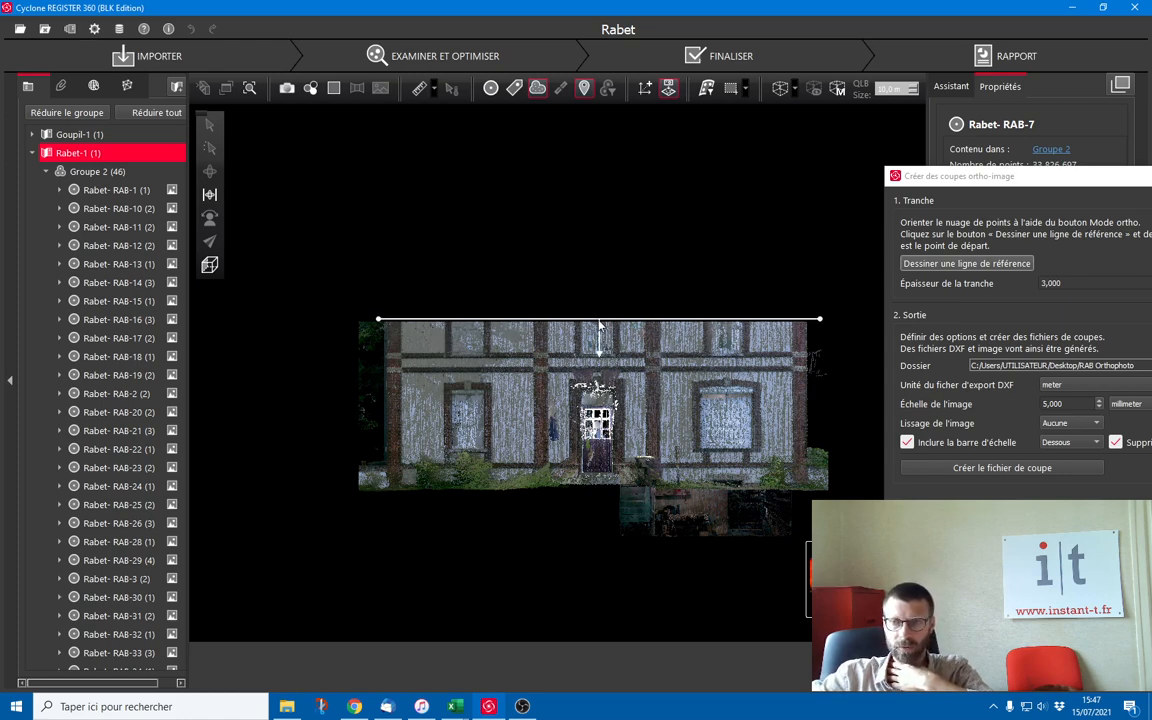
pyautogui.moveTo(599, 323); pyautogui.dragTo(599, 320)
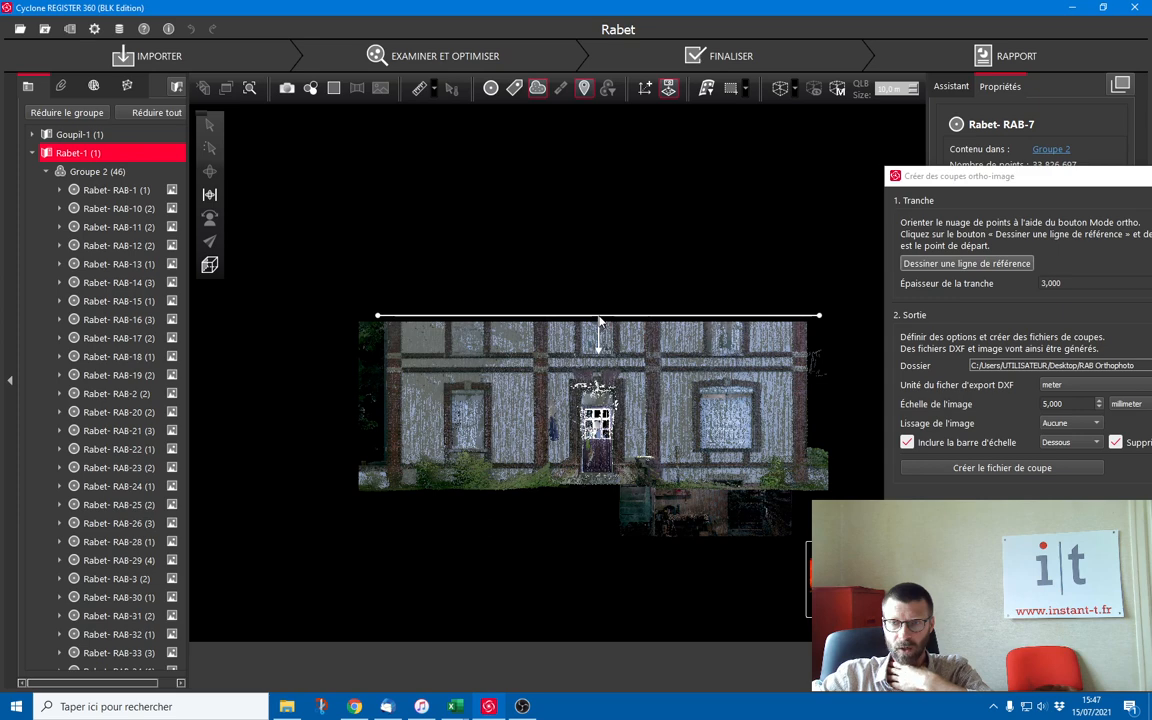
# Set the ortho-image slice thickness to 2 meters.
pyautogui.moveTo(1009, 176); pyautogui.dragTo(767, 178)
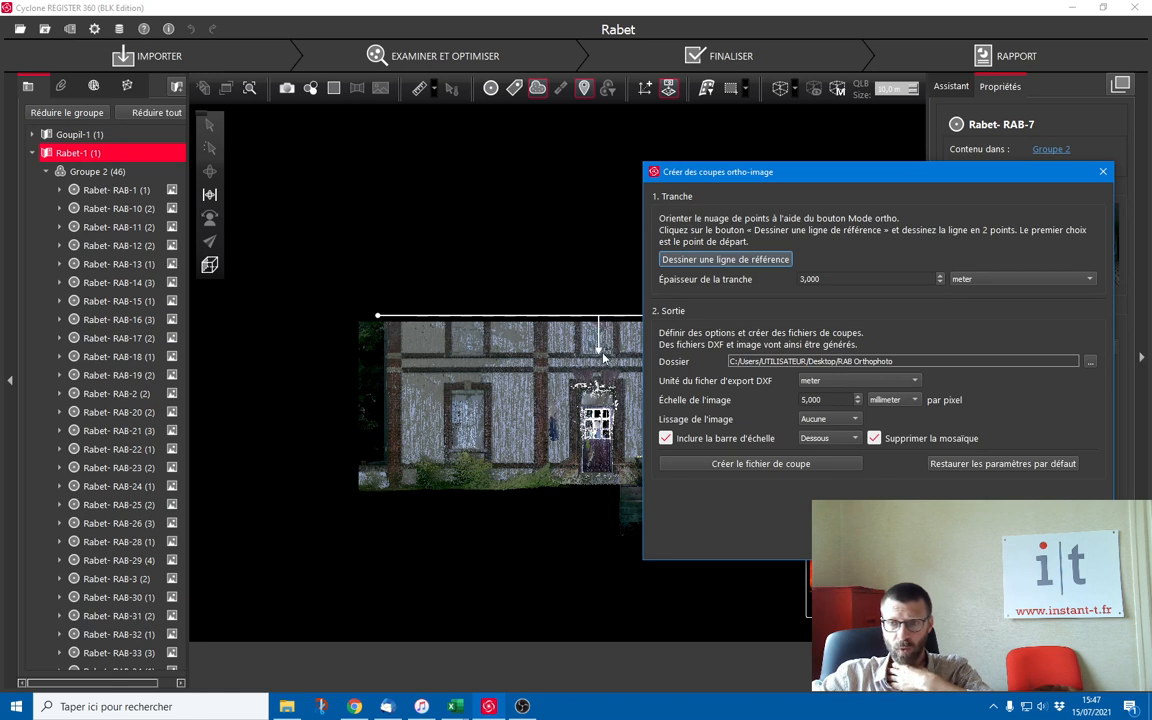
pyautogui.moveTo(817, 282); pyautogui.dragTo(781, 282)
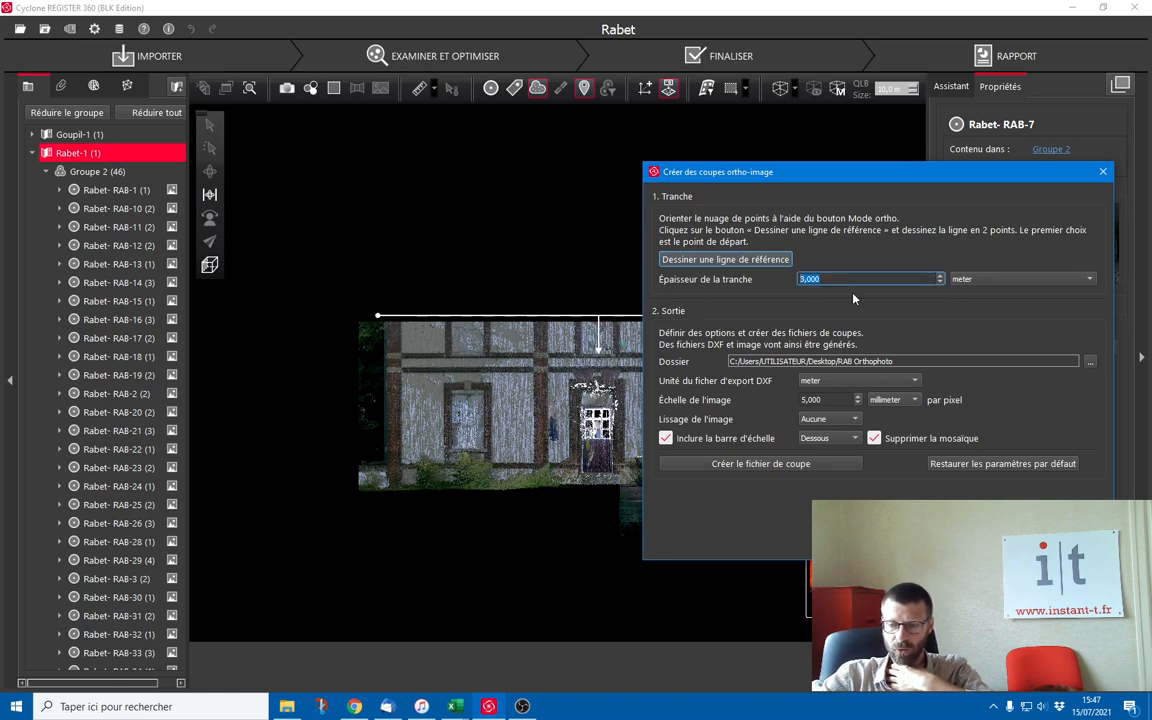
pyautogui.write('2')
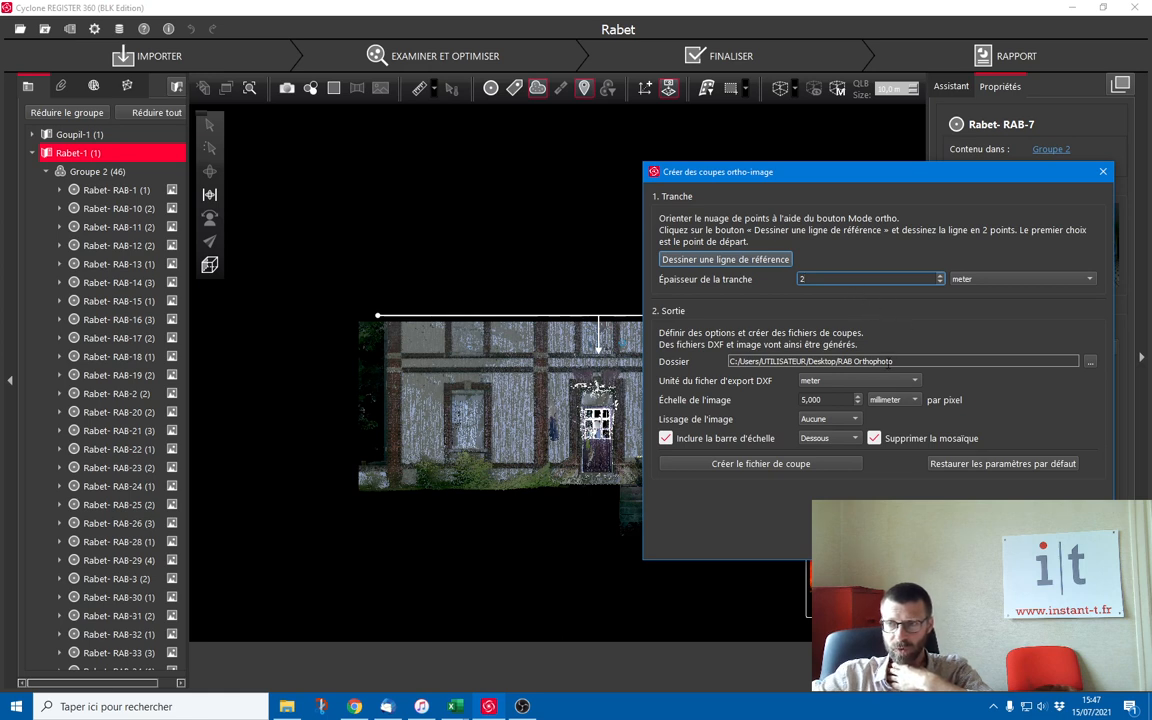
pyautogui.click(889, 362)
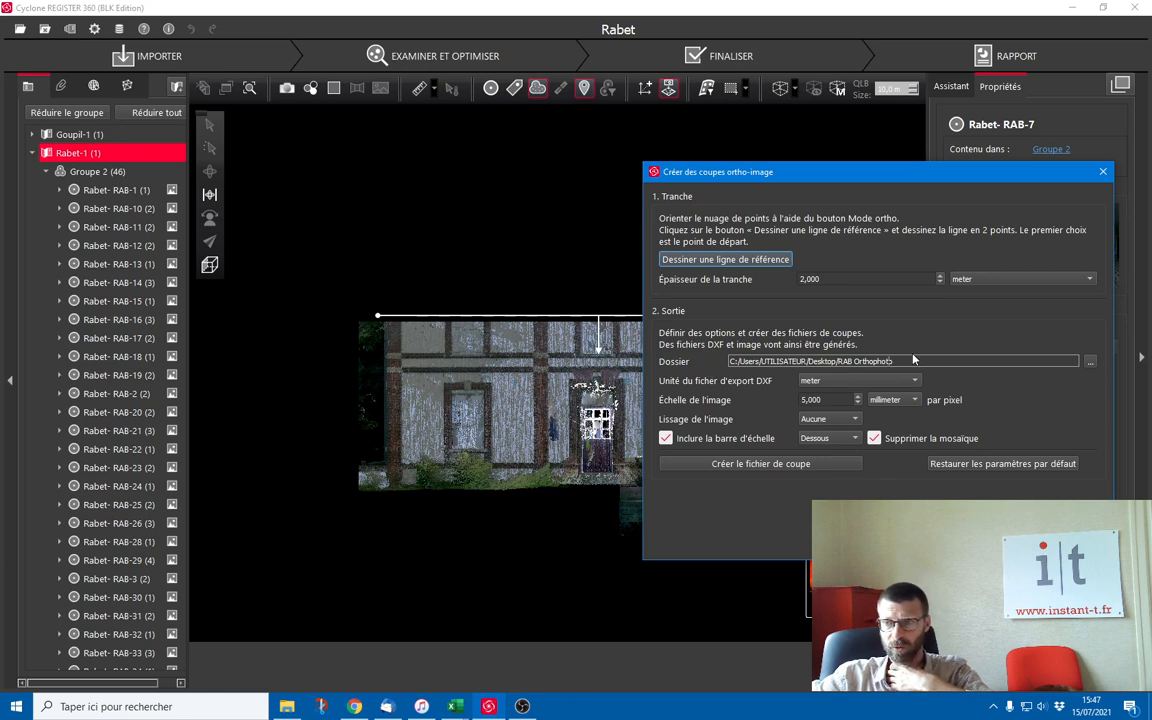
# Set the slice output folder to RAB Orthophoto on the Bureau (desktop).
pyautogui.click(1090, 361)
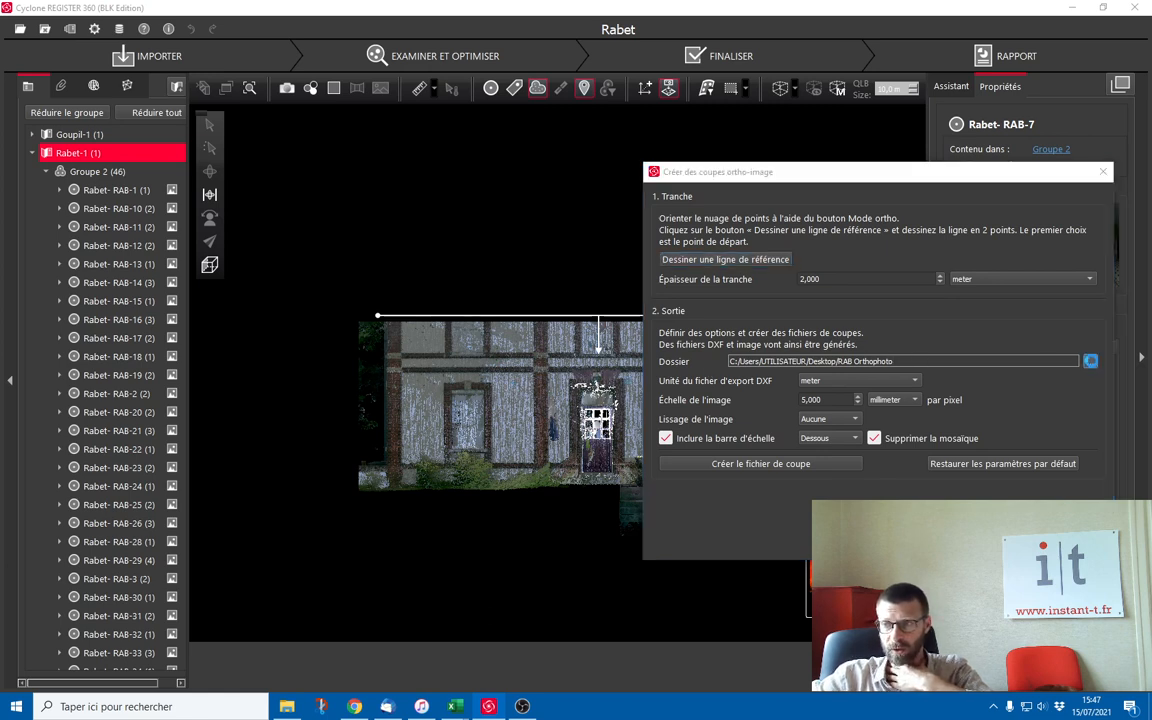
pyautogui.moveTo(887, 194); pyautogui.dragTo(732, 200)
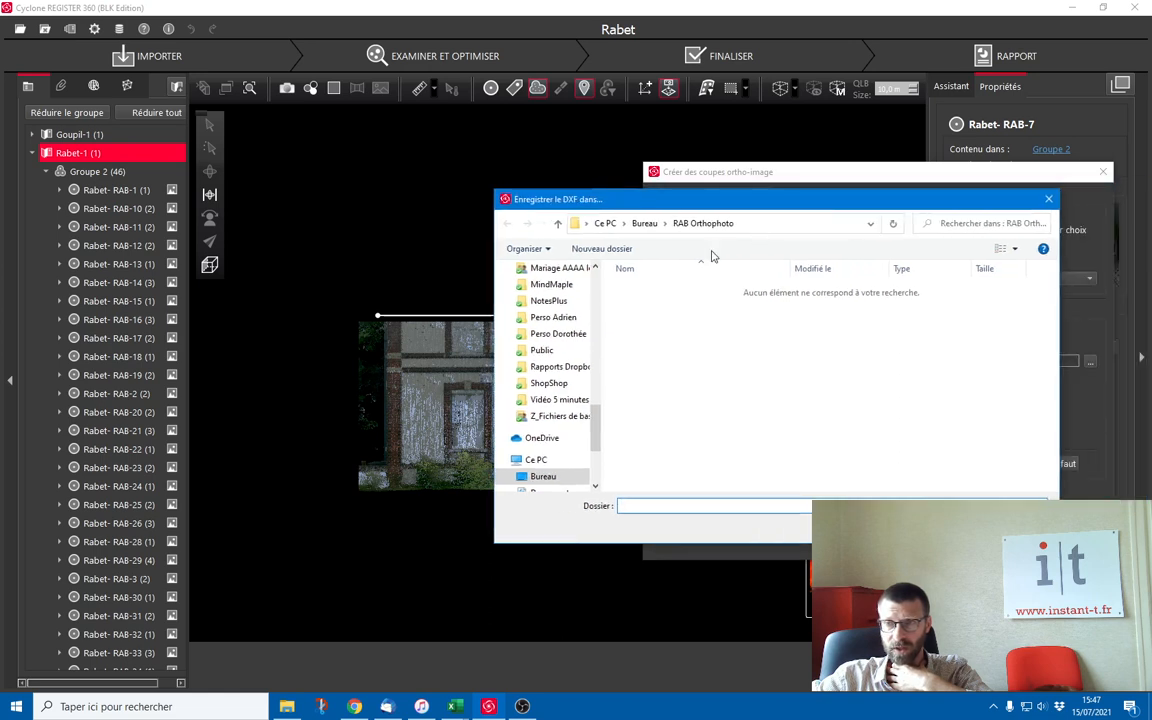
pyautogui.click(646, 223)
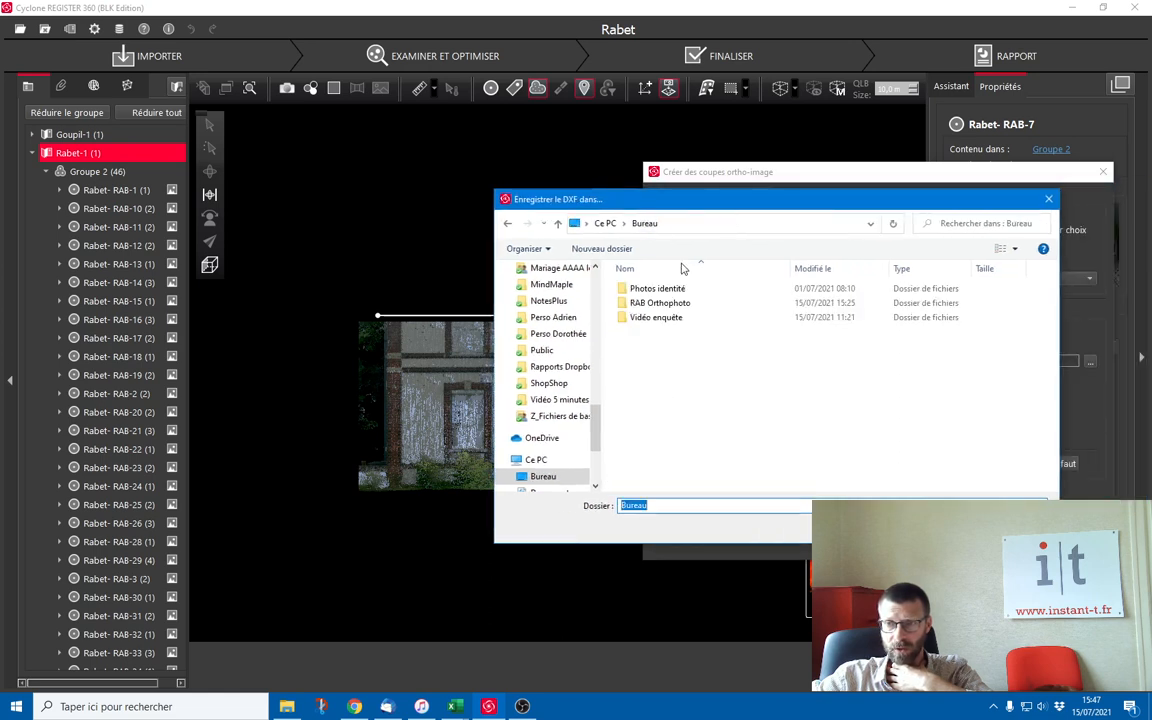
pyautogui.doubleClick(660, 303)
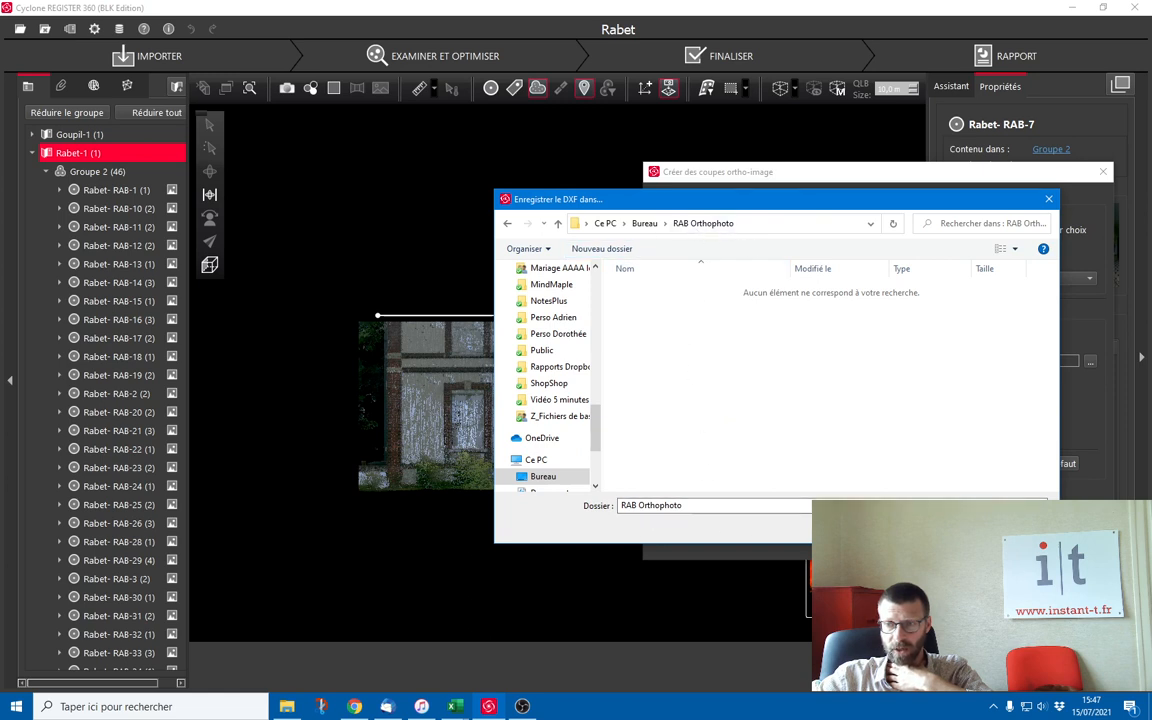
pyautogui.click(897, 526)
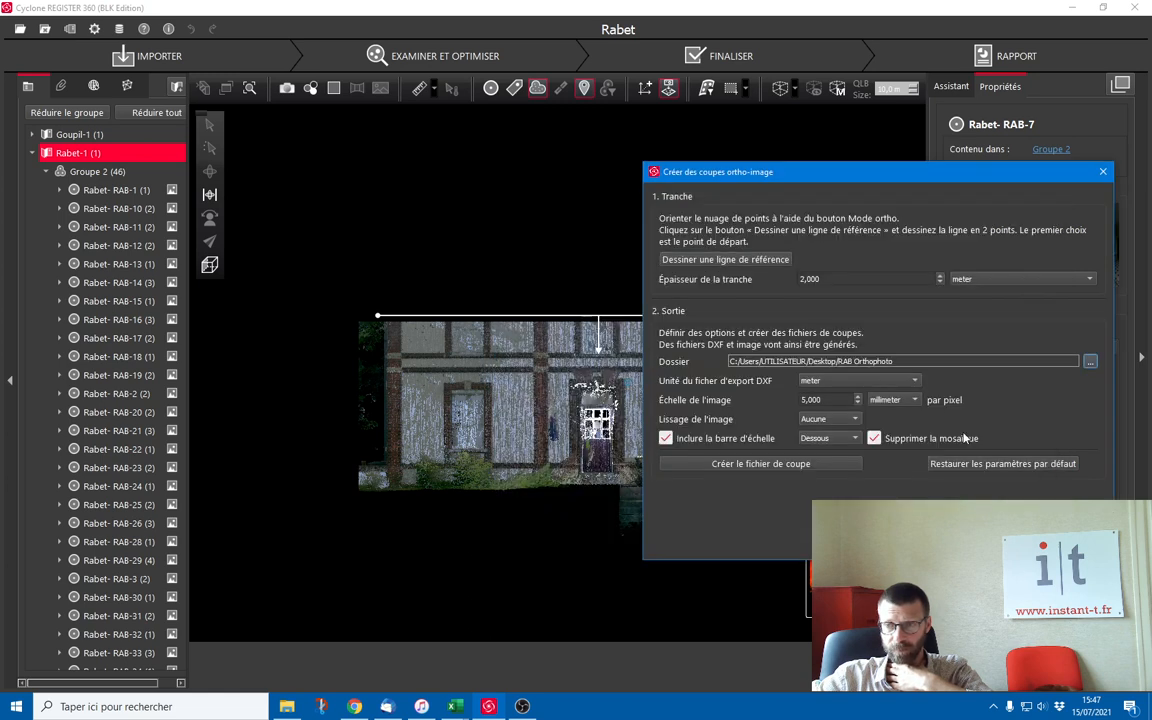
# Keep the image smoothing at Aucune and create the slice file at 5 millimeters per pixel.
pyautogui.click(845, 418)
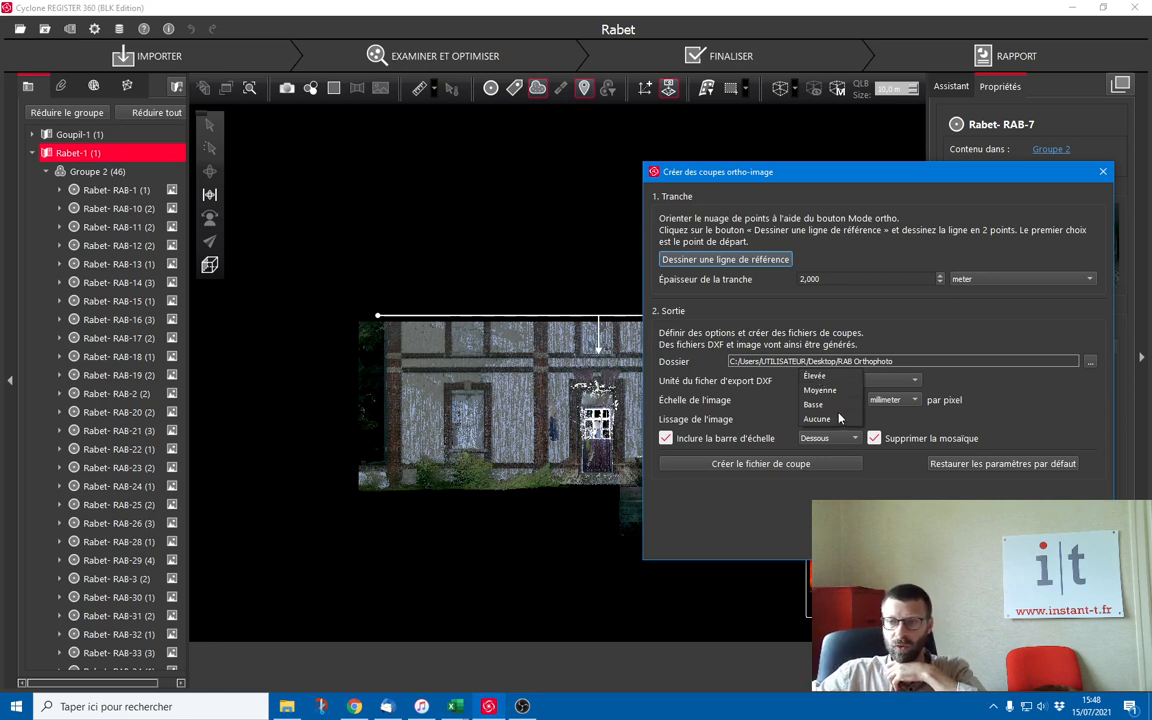
pyautogui.click(838, 419)
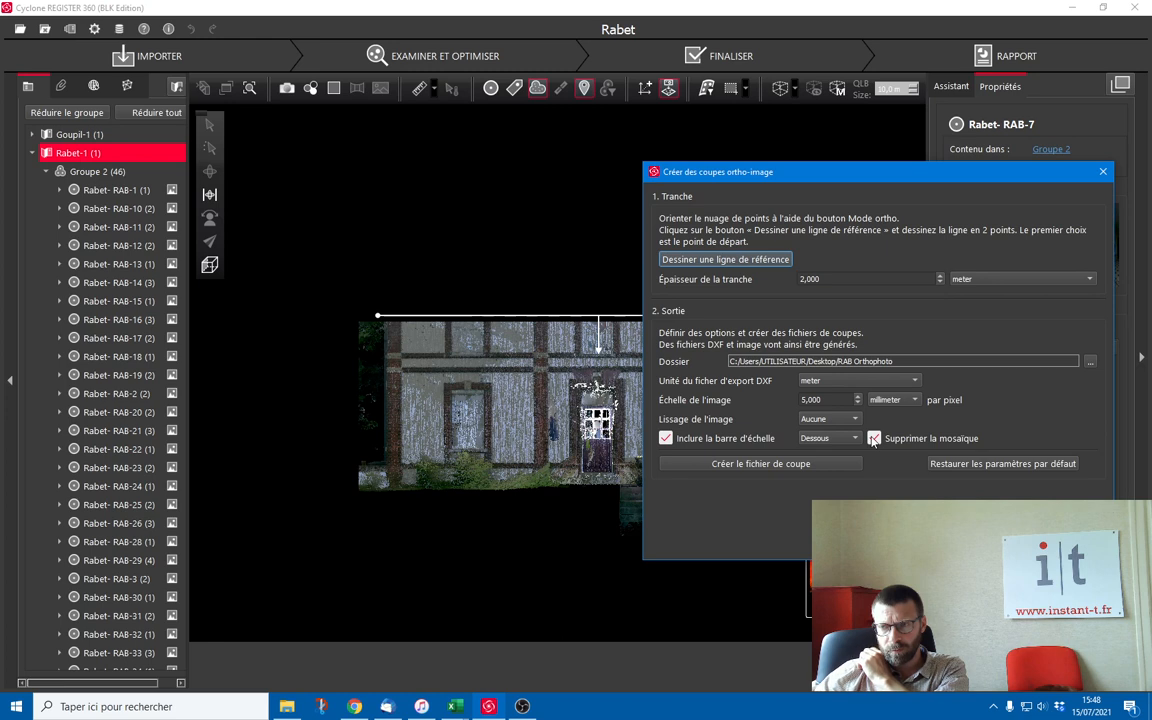
pyautogui.click(759, 464)
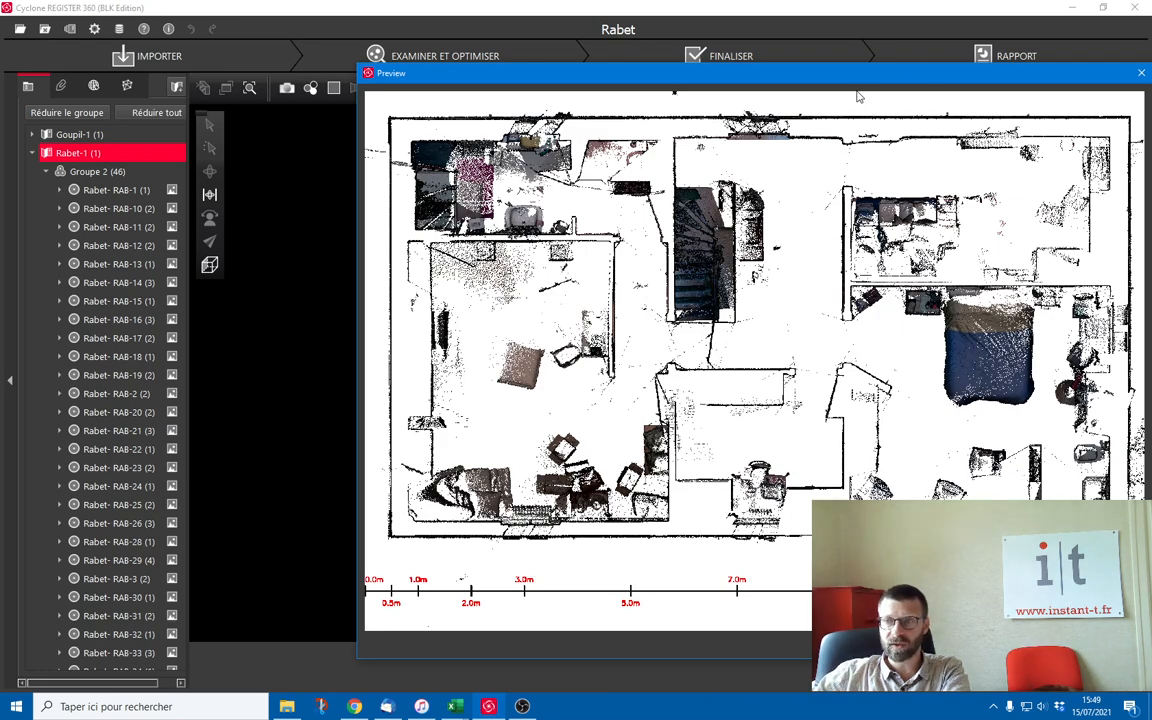
# Reposition the slice preview to examine the whole floor plan and its scale bar, and close the preview.
pyautogui.moveTo(845, 77); pyautogui.dragTo(668, 73)
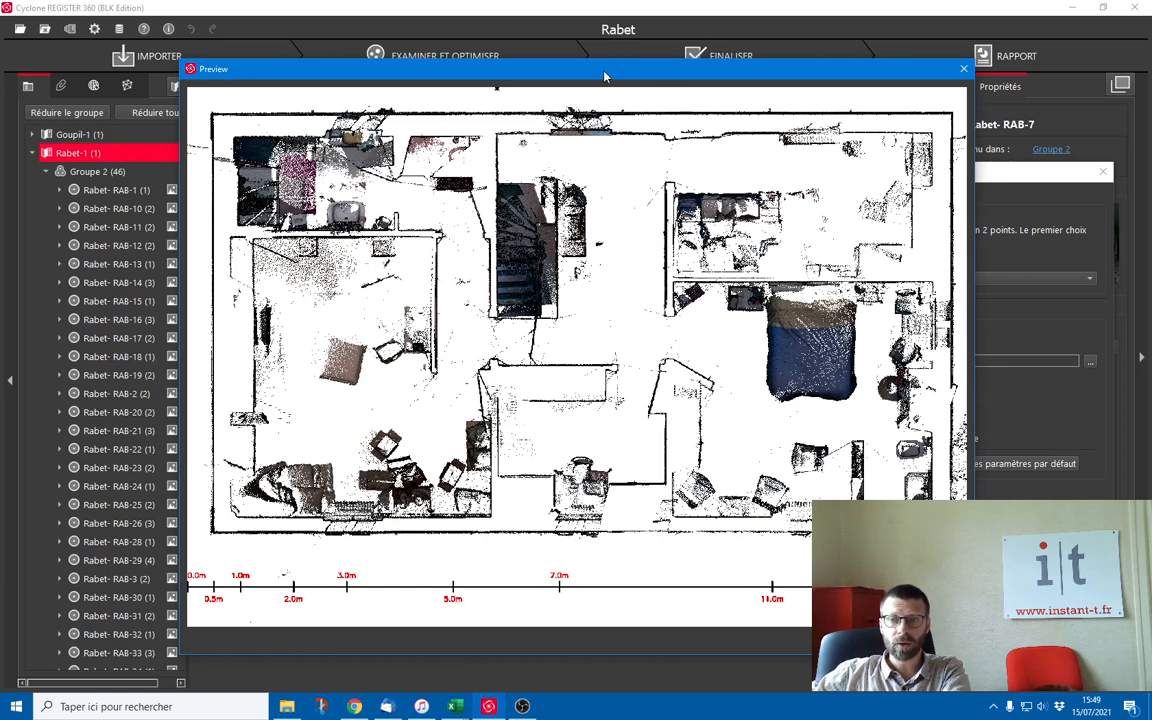
pyautogui.moveTo(604, 76)
pyautogui.mouseDown()
pyautogui.moveTo(626, 72)
pyautogui.moveTo(606, 78)
pyautogui.mouseUp()
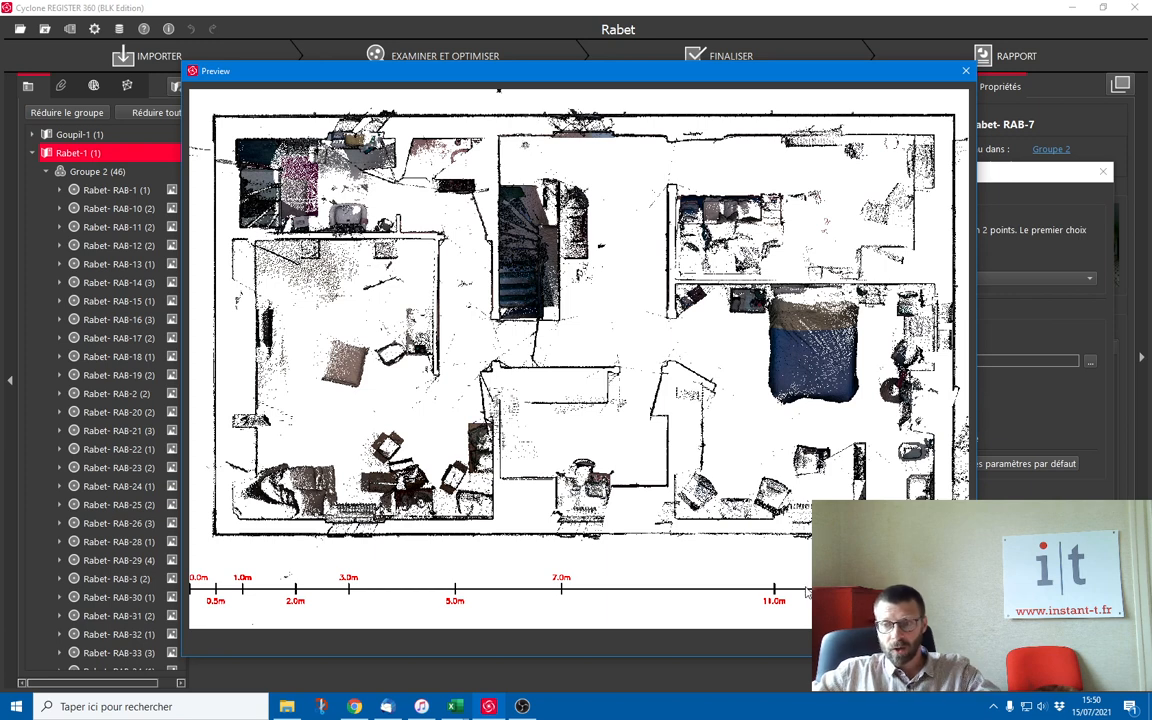
pyautogui.press('Escape')
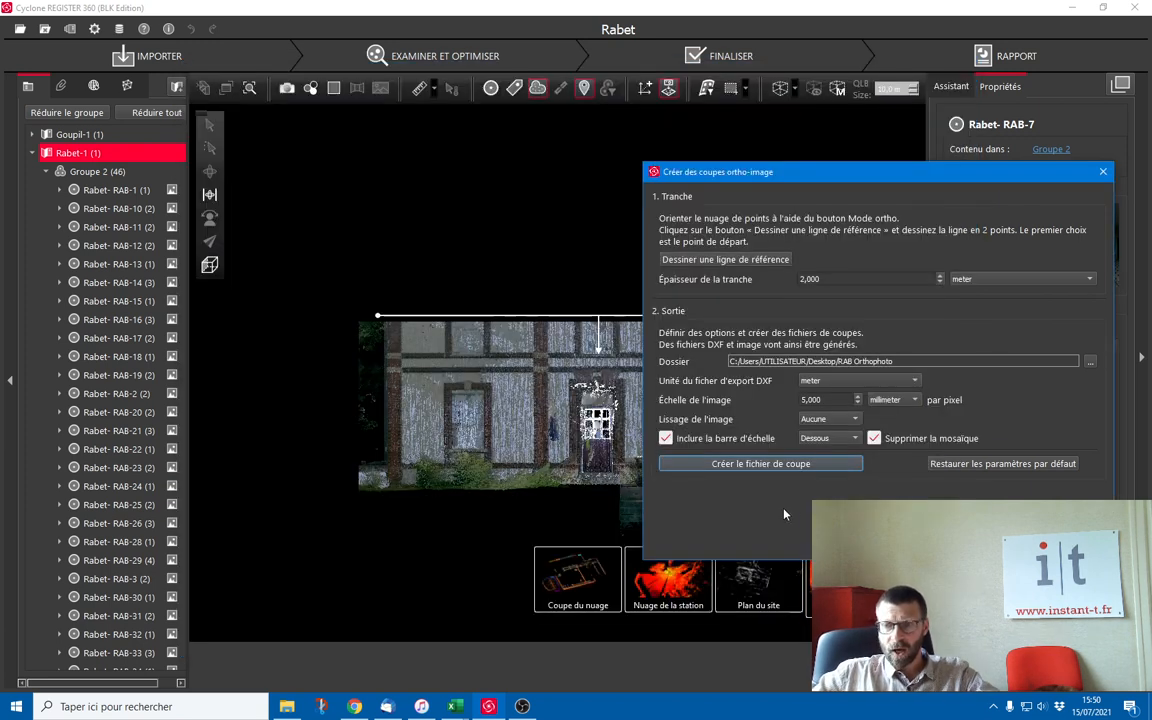
# Open the exported Slice4.png in Photos, examine the plan's walls and furniture up close, and close the image.
pyautogui.click(289, 706)
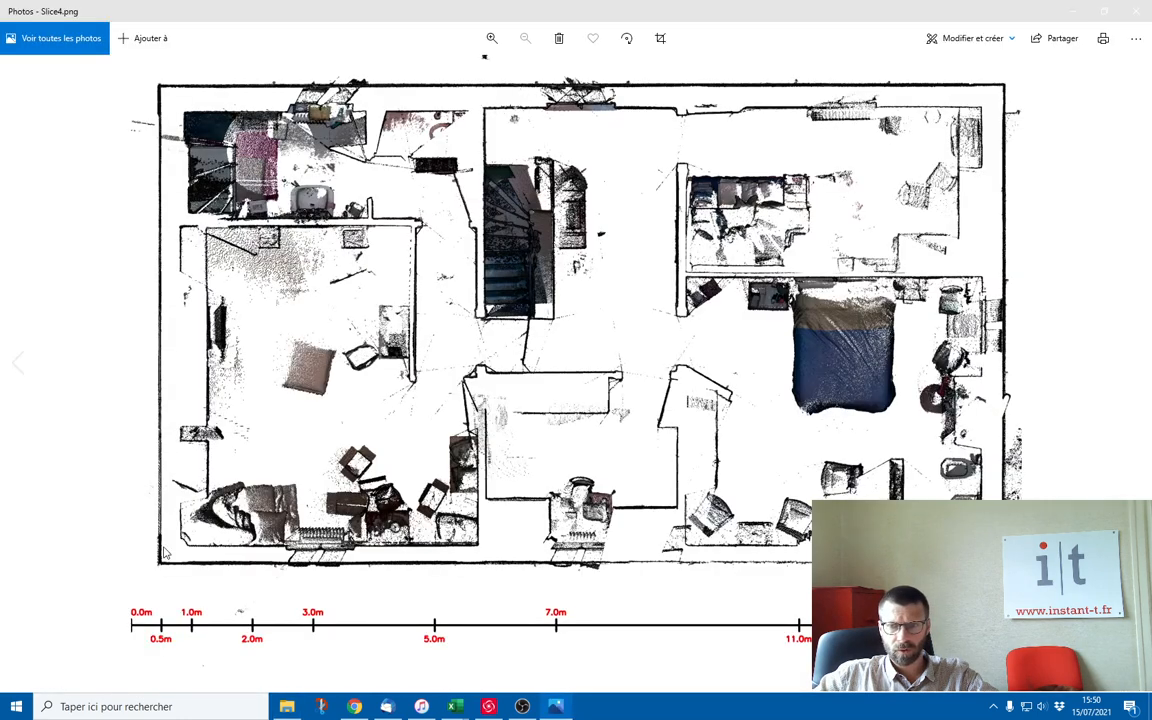
pyautogui.scroll(3, 300, 560)
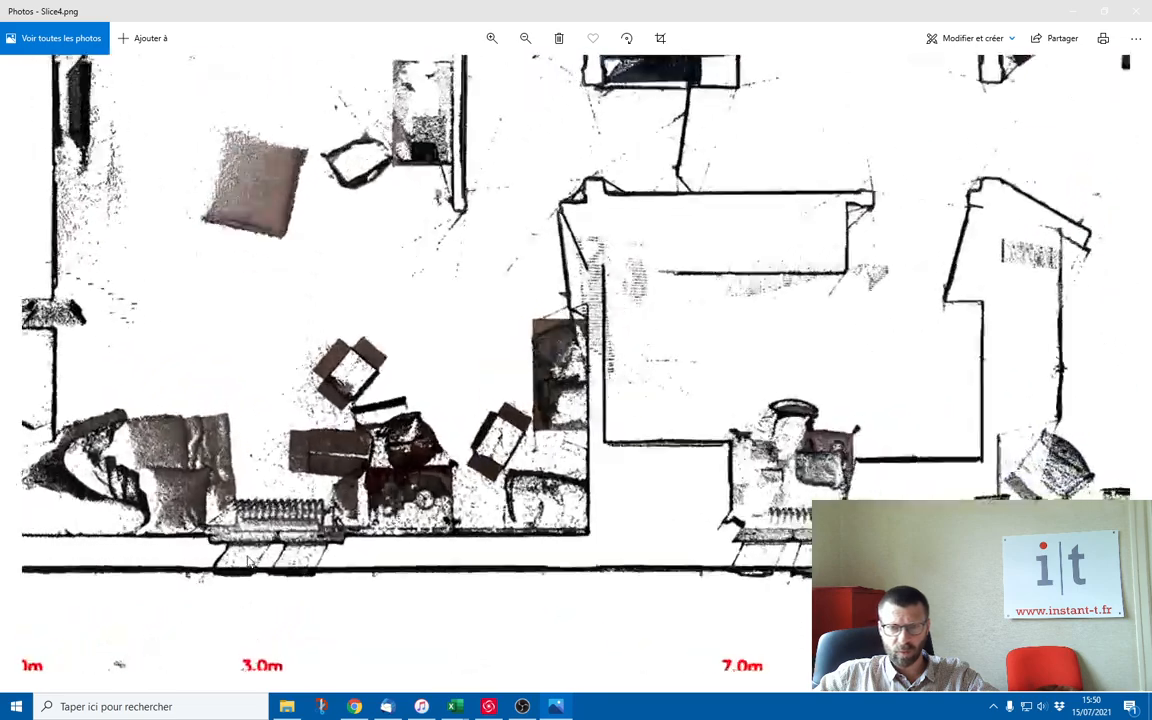
pyautogui.scroll(2, 180, 555)
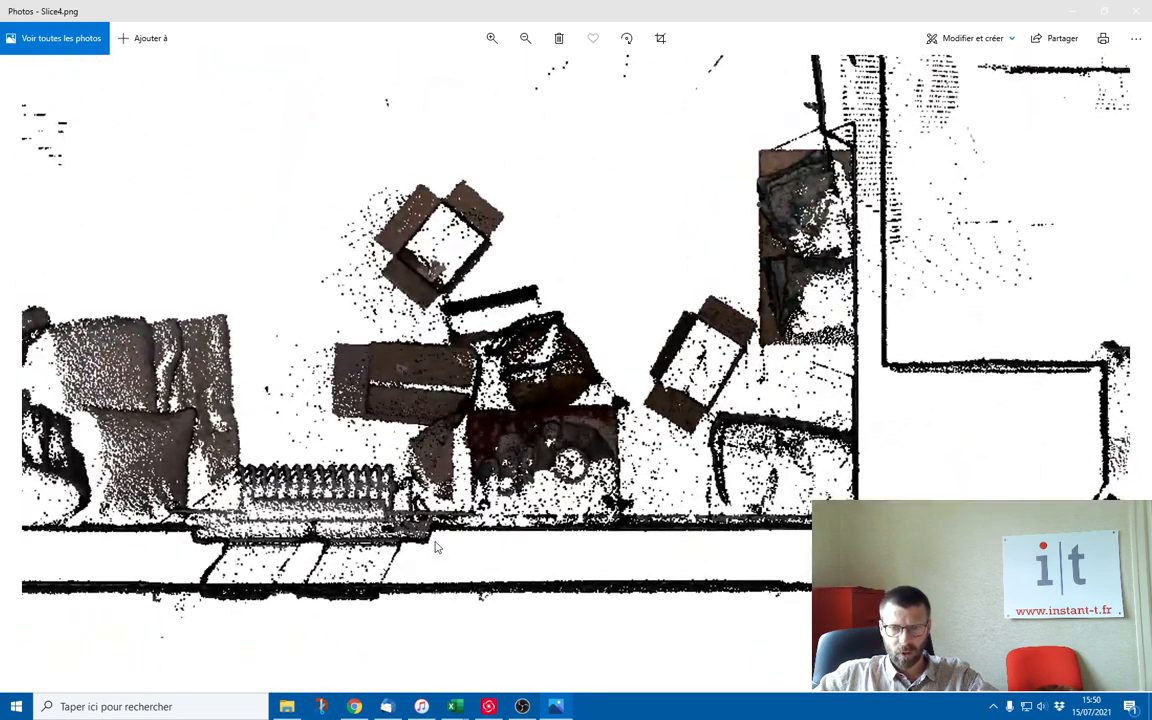
pyautogui.scroll(-3, 436, 546)
pyautogui.scroll(3, 448, 548)
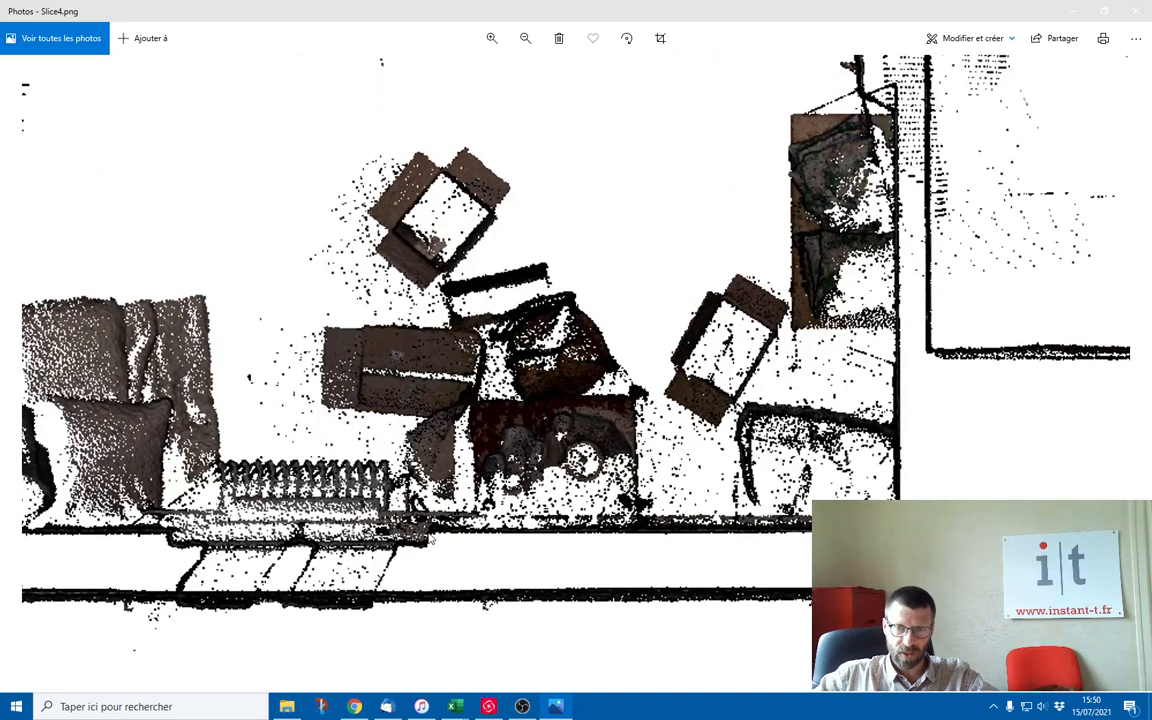
pyautogui.scroll(-2, 376, 497)
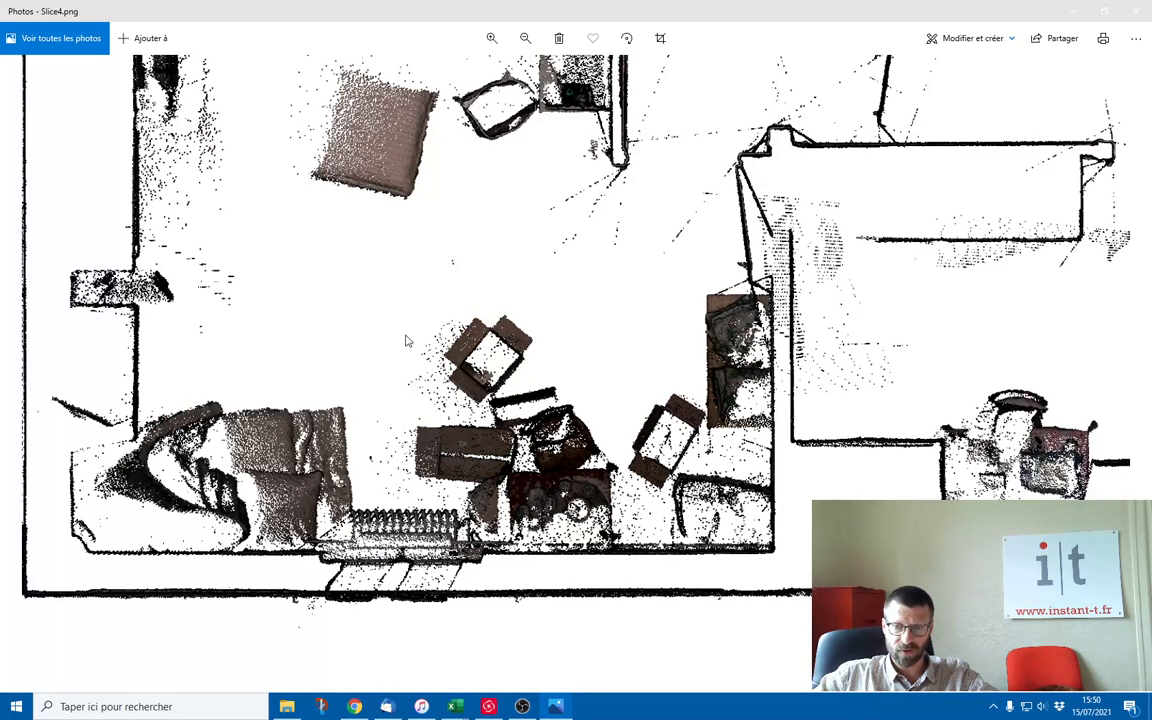
pyautogui.scroll(-5, 484, 57)
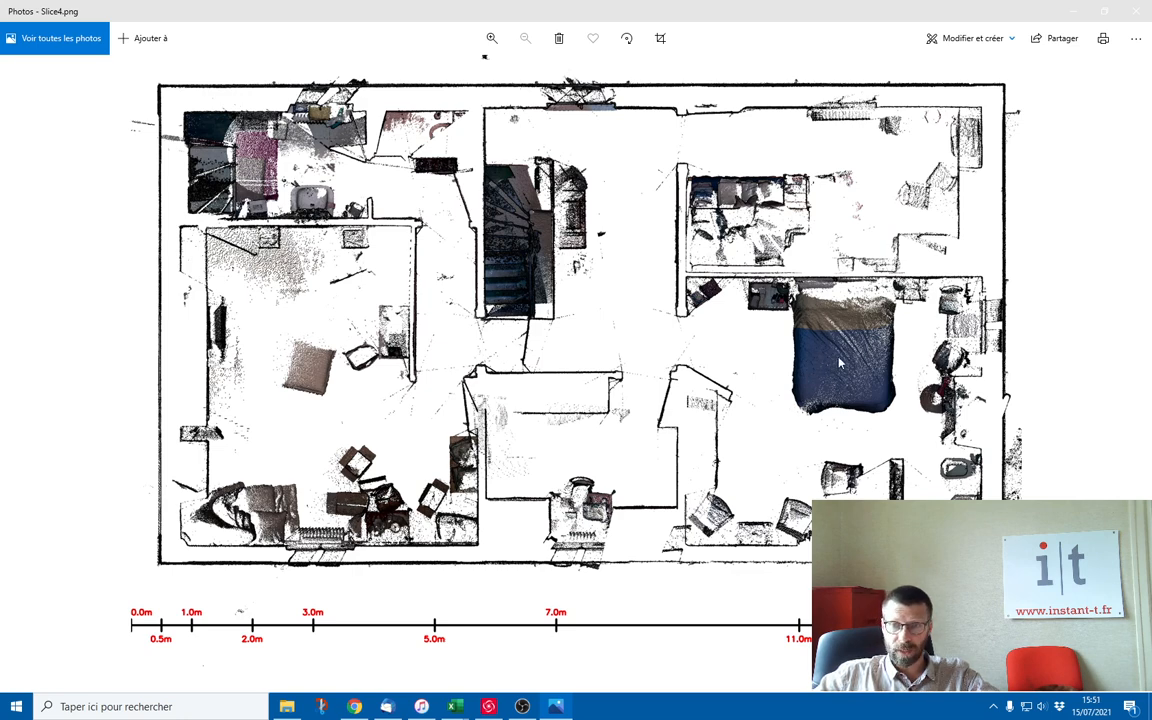
pyautogui.click(1138, 10)
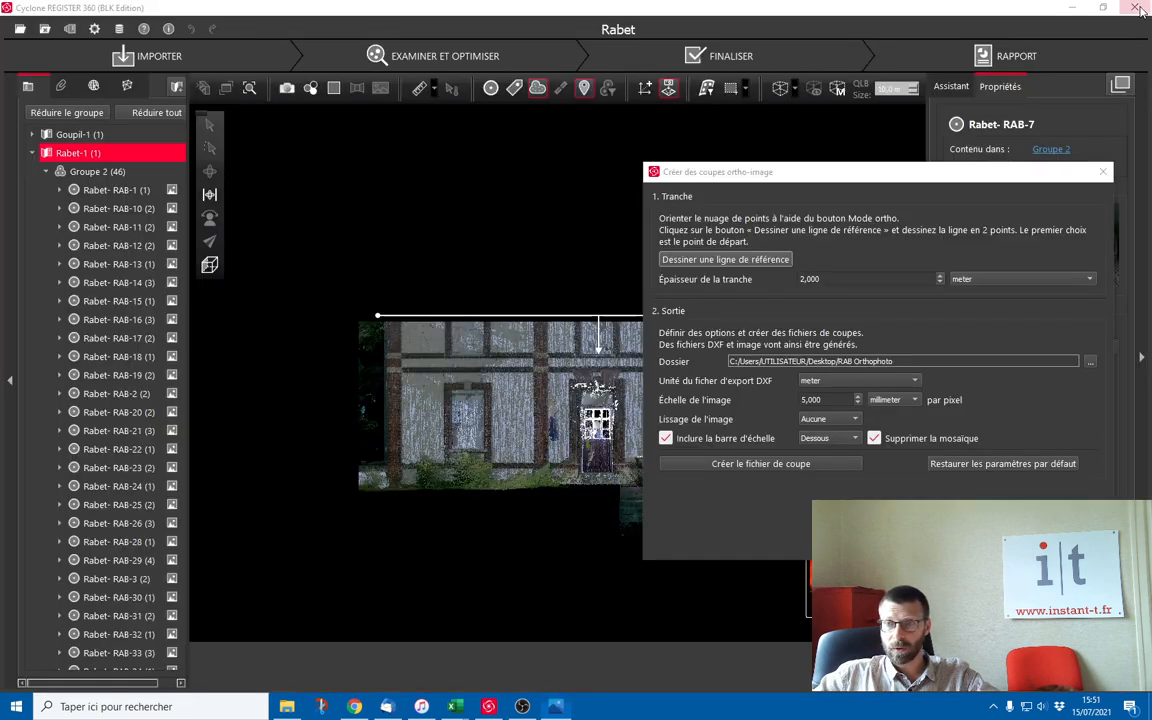
# Leave the ortho-image slice tool and create a new limit box, pulling its side faces in around the house.
pyautogui.click(1103, 171)
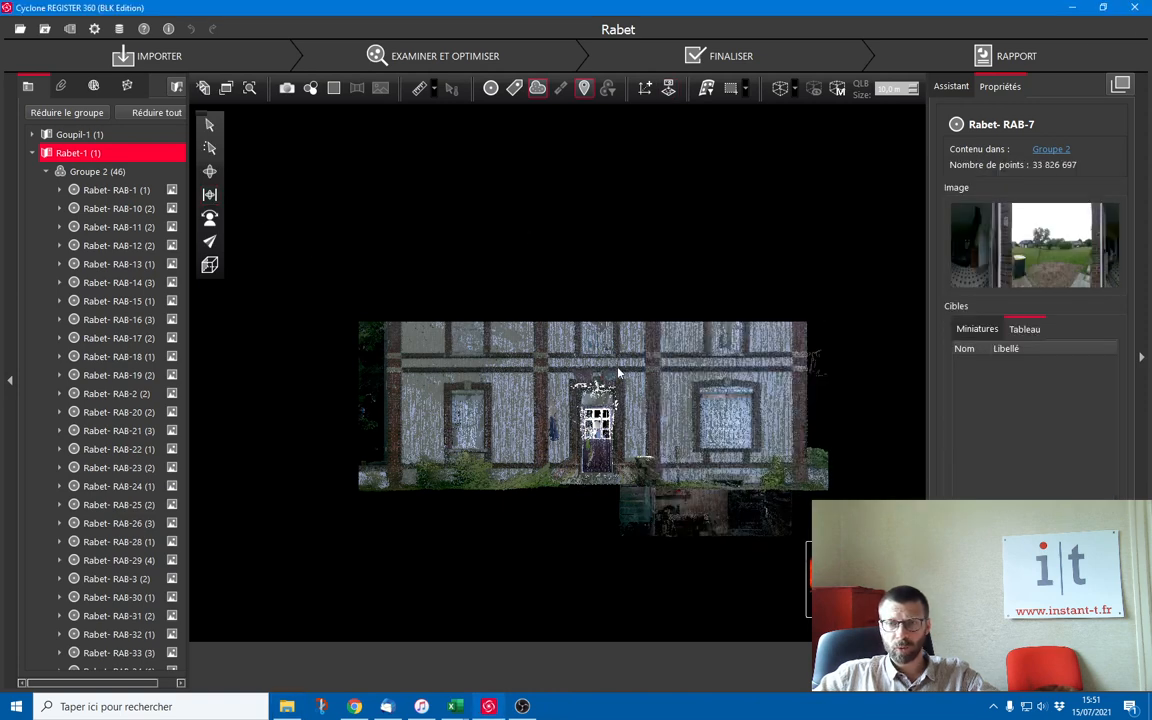
pyautogui.moveTo(557, 334); pyautogui.dragTo(563, 441)
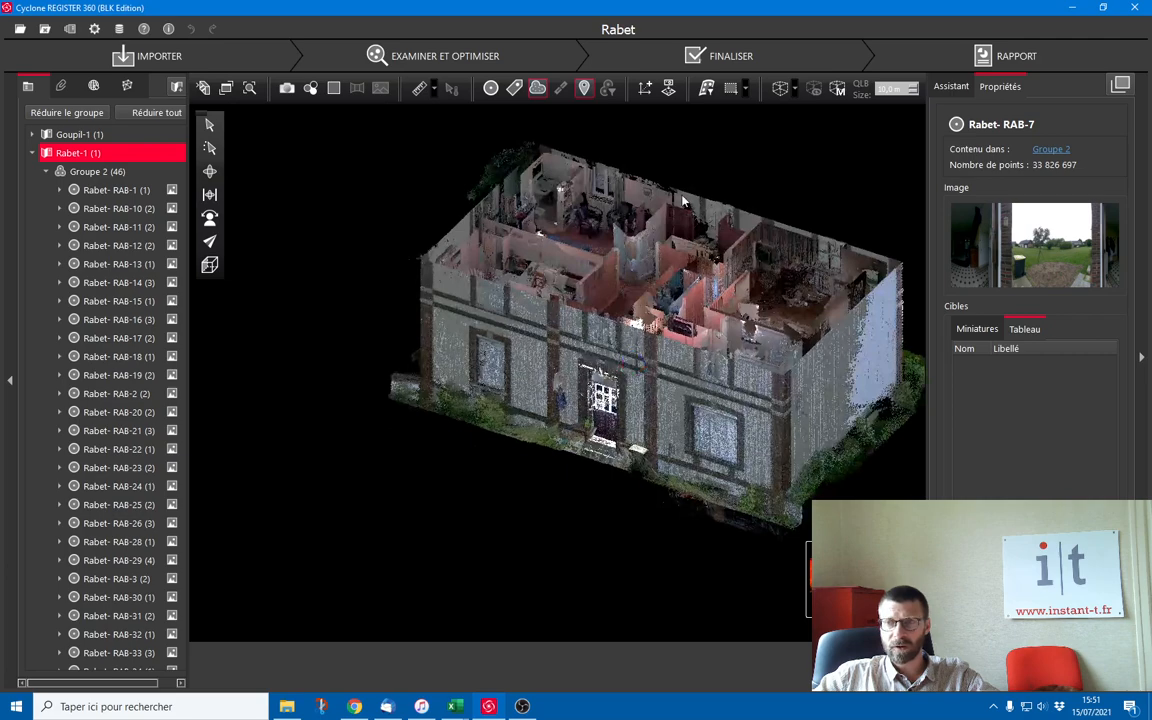
pyautogui.click(782, 89)
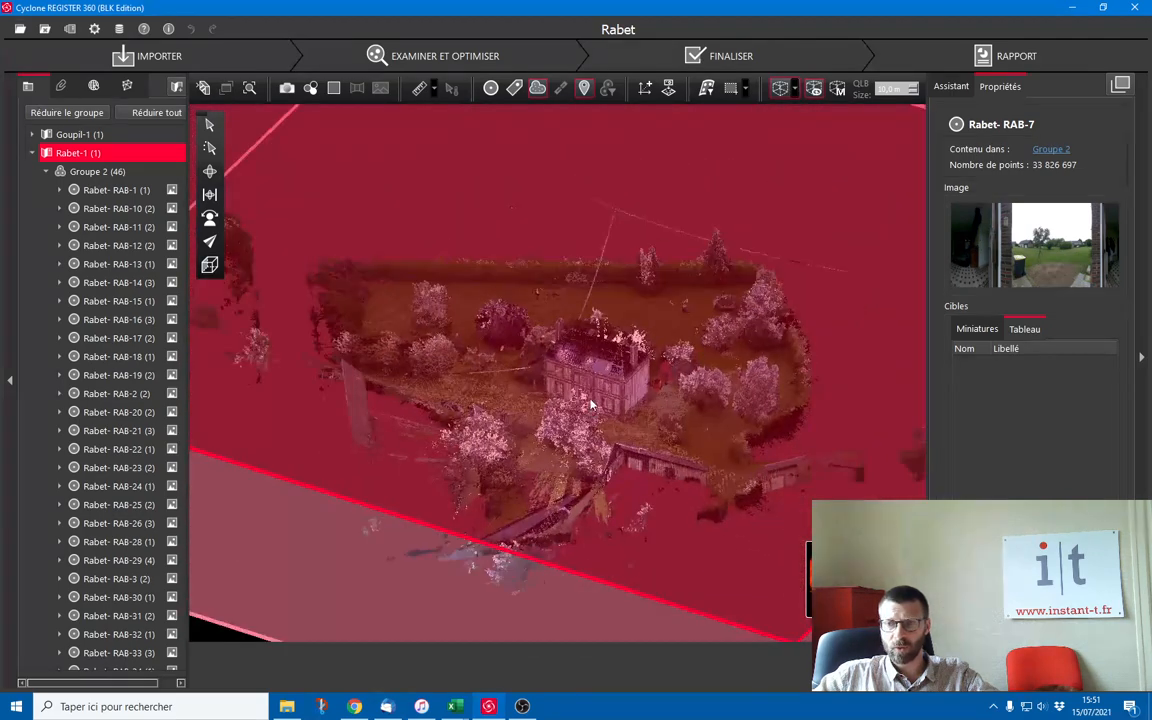
pyautogui.scroll(-3, 594, 355)
pyautogui.moveTo(766, 483); pyautogui.dragTo(538, 364)
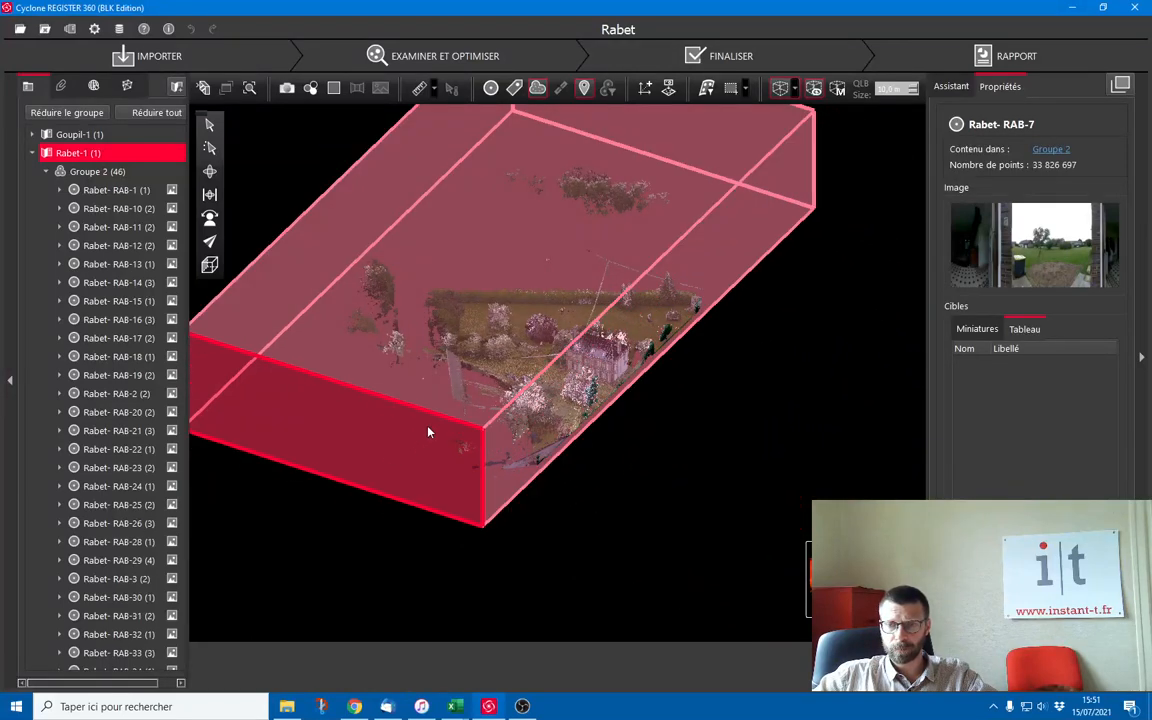
pyautogui.moveTo(428, 432); pyautogui.dragTo(590, 232)
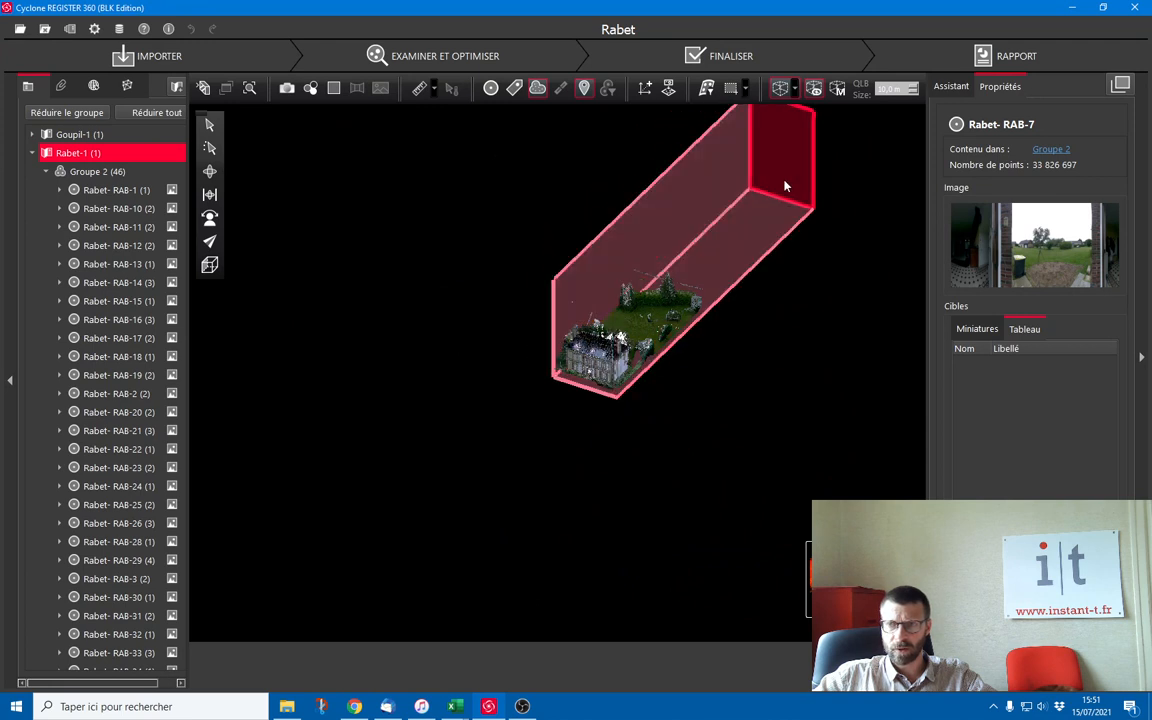
pyautogui.moveTo(785, 186); pyautogui.dragTo(598, 341)
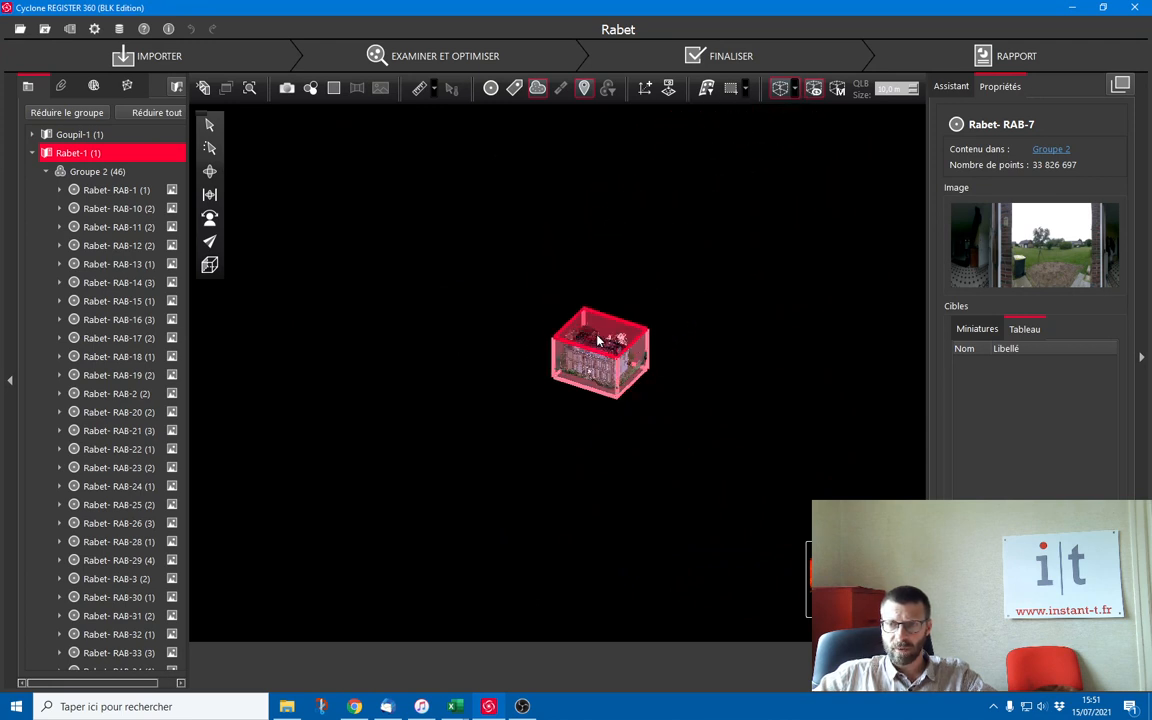
# Adjust the limit box's upper face to cut the house horizontally through its rooms, and check the cut from several angles.
pyautogui.scroll(5, 598, 341)
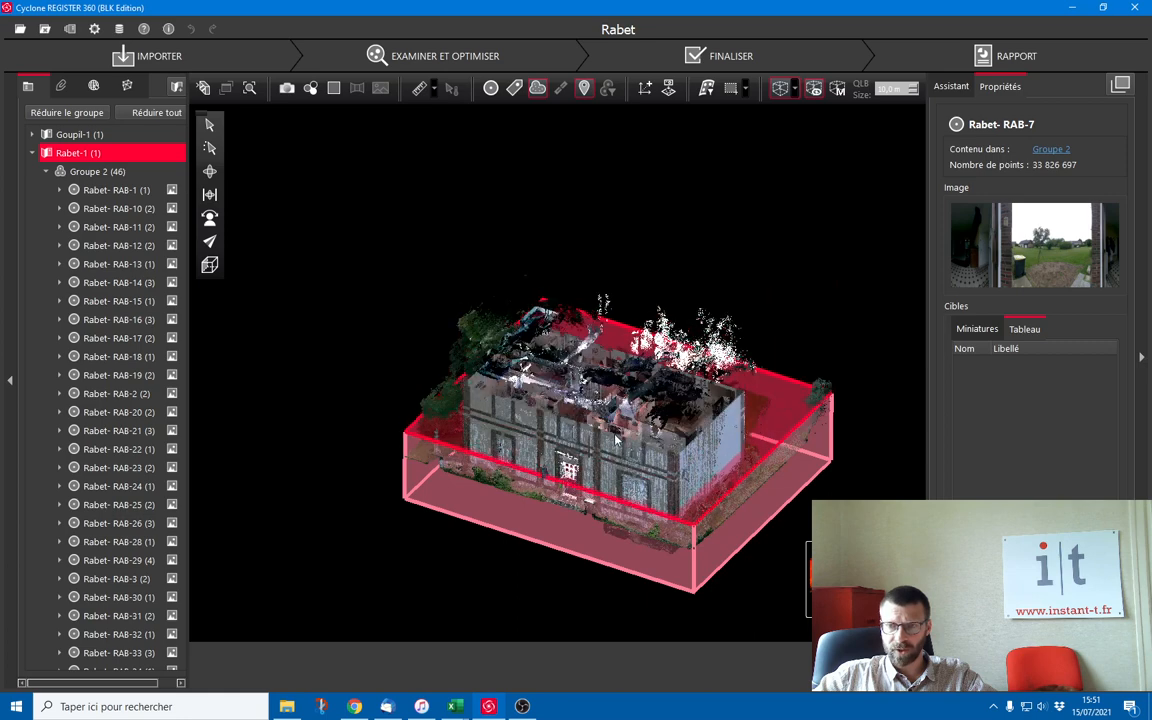
pyautogui.moveTo(615, 435); pyautogui.dragTo(622, 467)
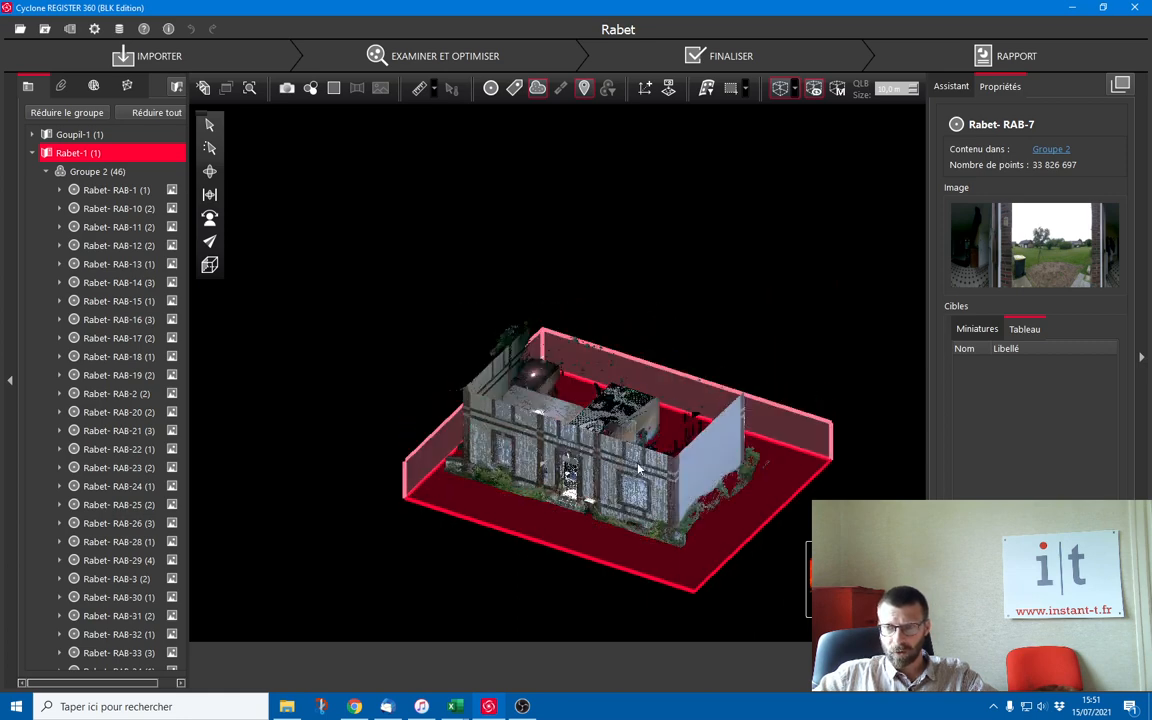
pyautogui.moveTo(640, 472); pyautogui.dragTo(598, 442)
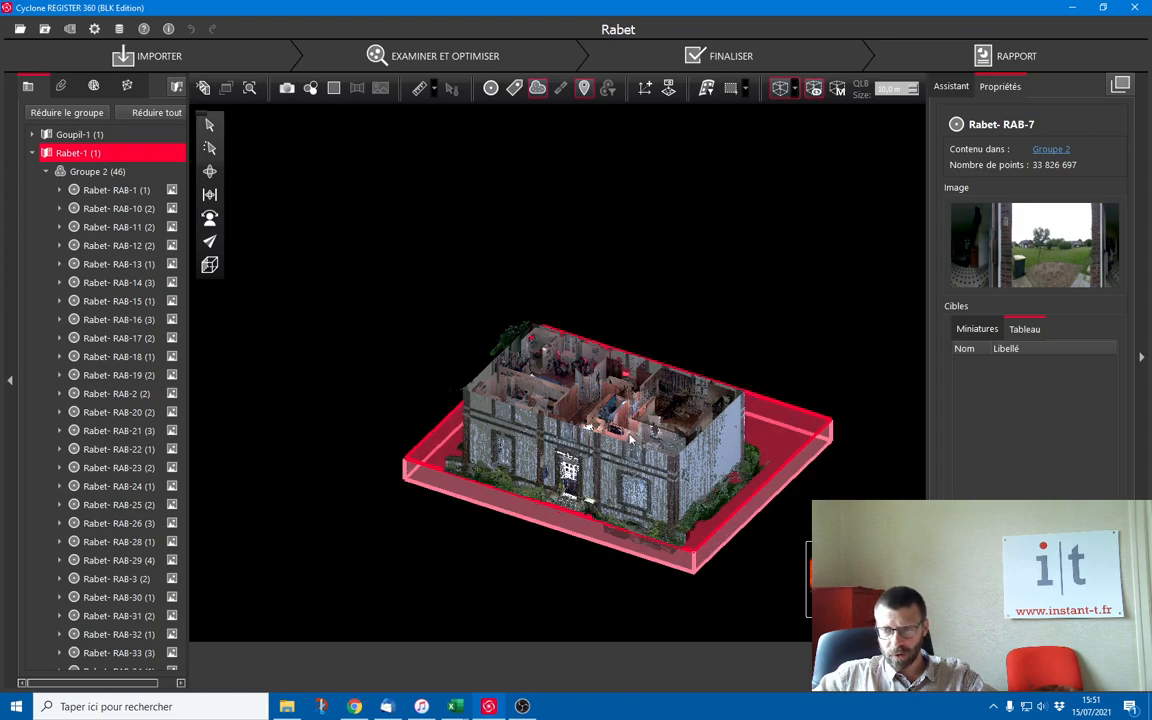
pyautogui.click(213, 173)
pyautogui.scroll(3, 506, 373)
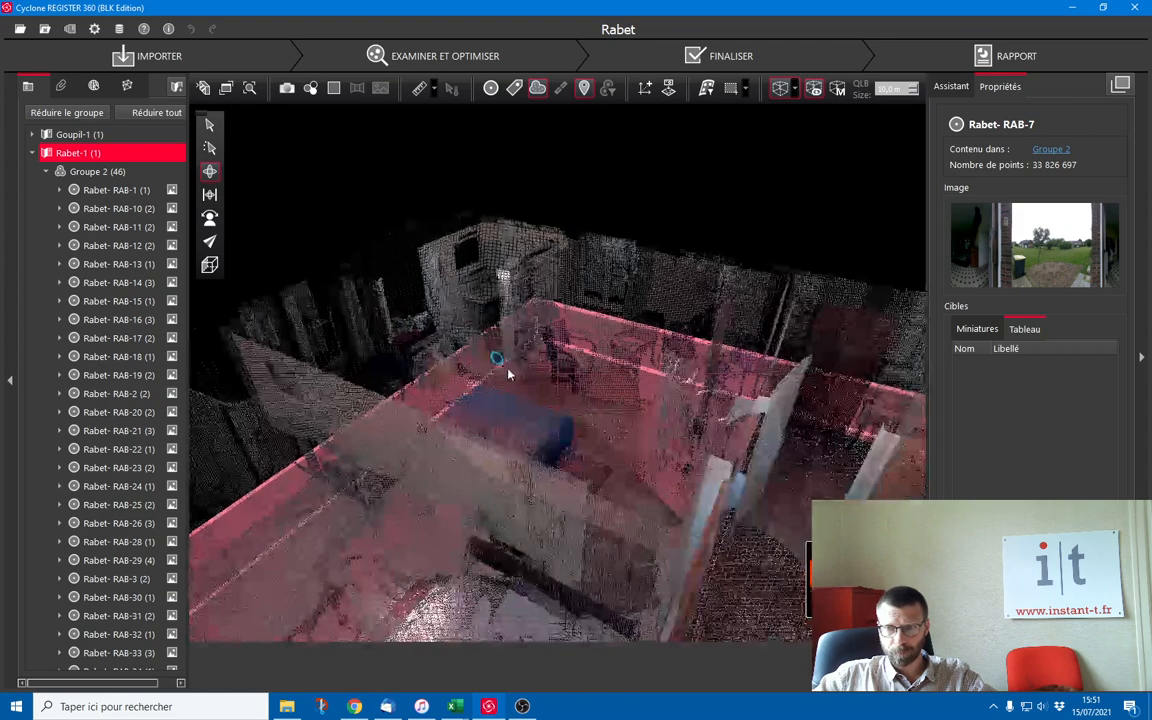
pyautogui.scroll(-5, 506, 373)
pyautogui.moveTo(608, 425); pyautogui.dragTo(720, 404)
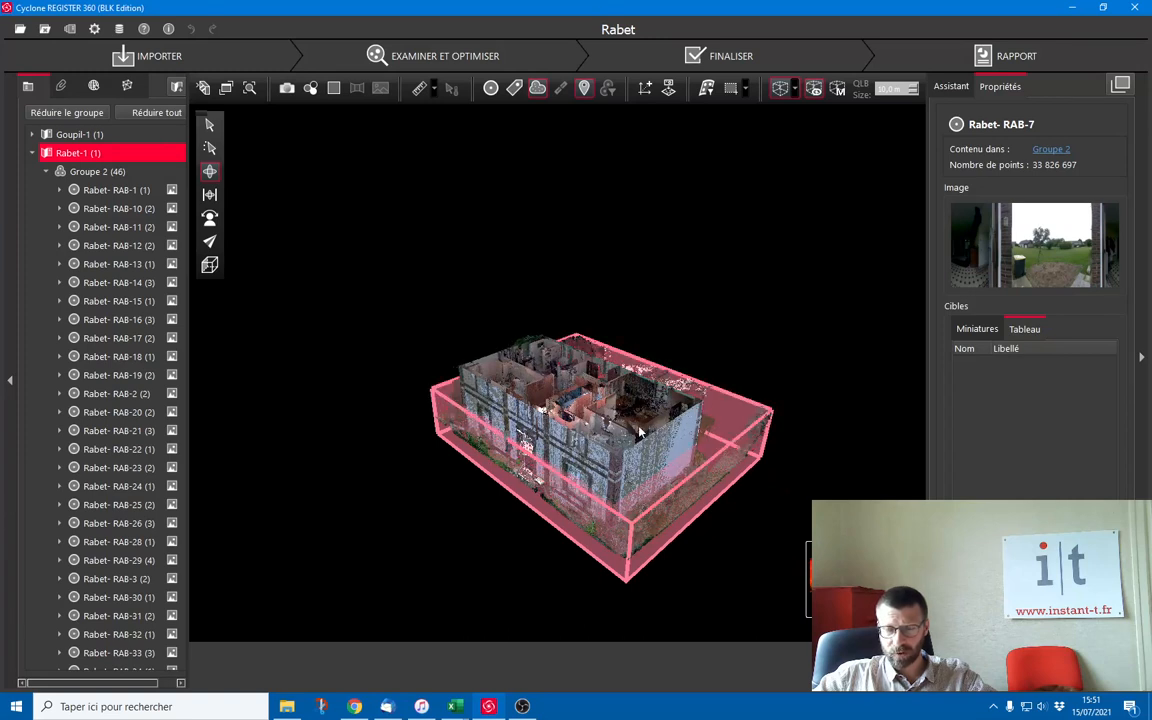
pyautogui.moveTo(808, 580)
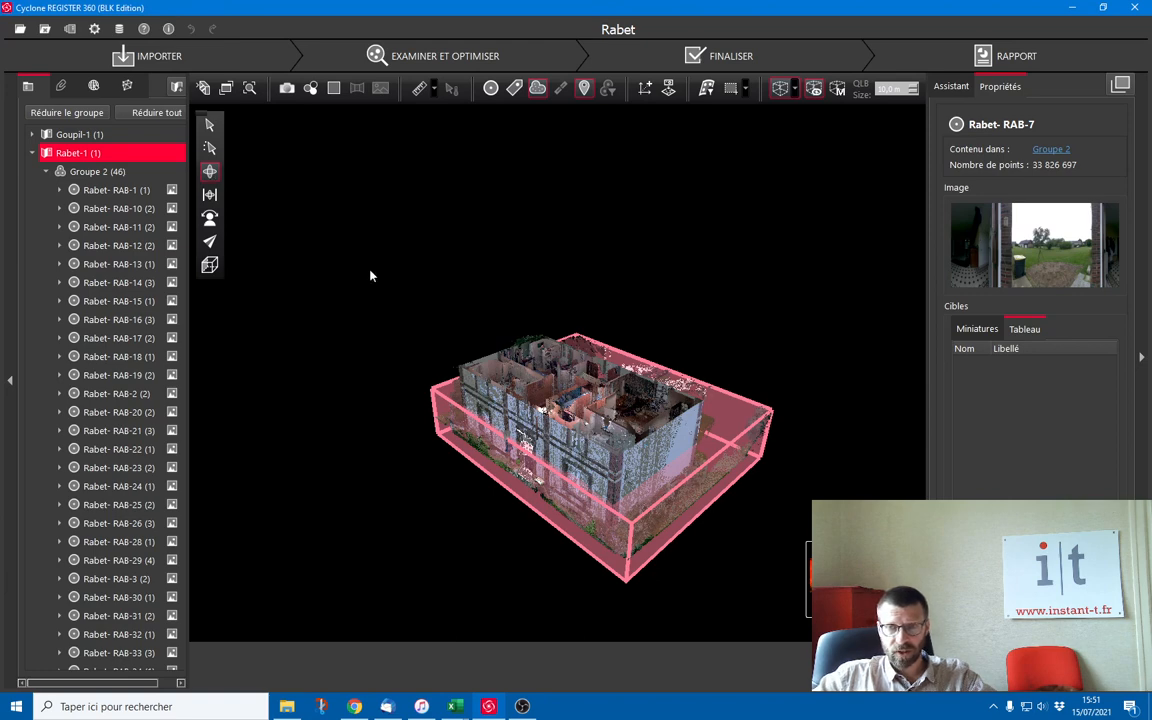
pyautogui.moveTo(598, 410); pyautogui.dragTo(614, 437)
pyautogui.scroll(3, 624, 448)
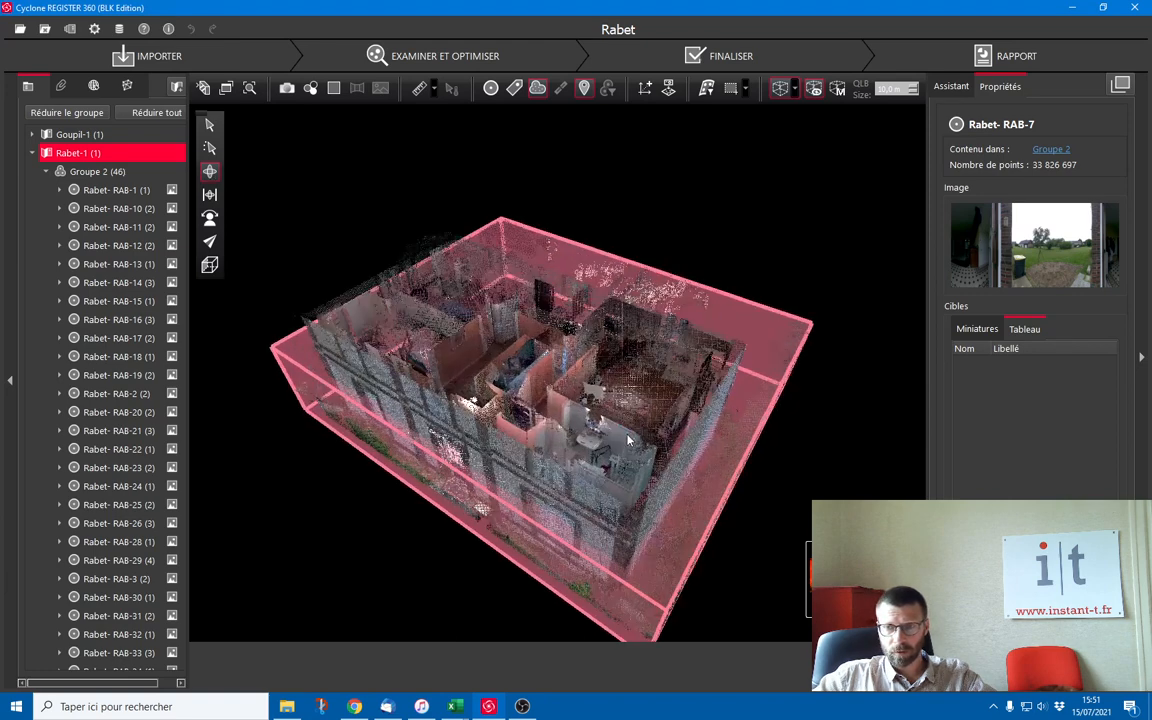
# Save the current limit box under the name Niveau 1 and mark it for export.
pyautogui.click(836, 90)
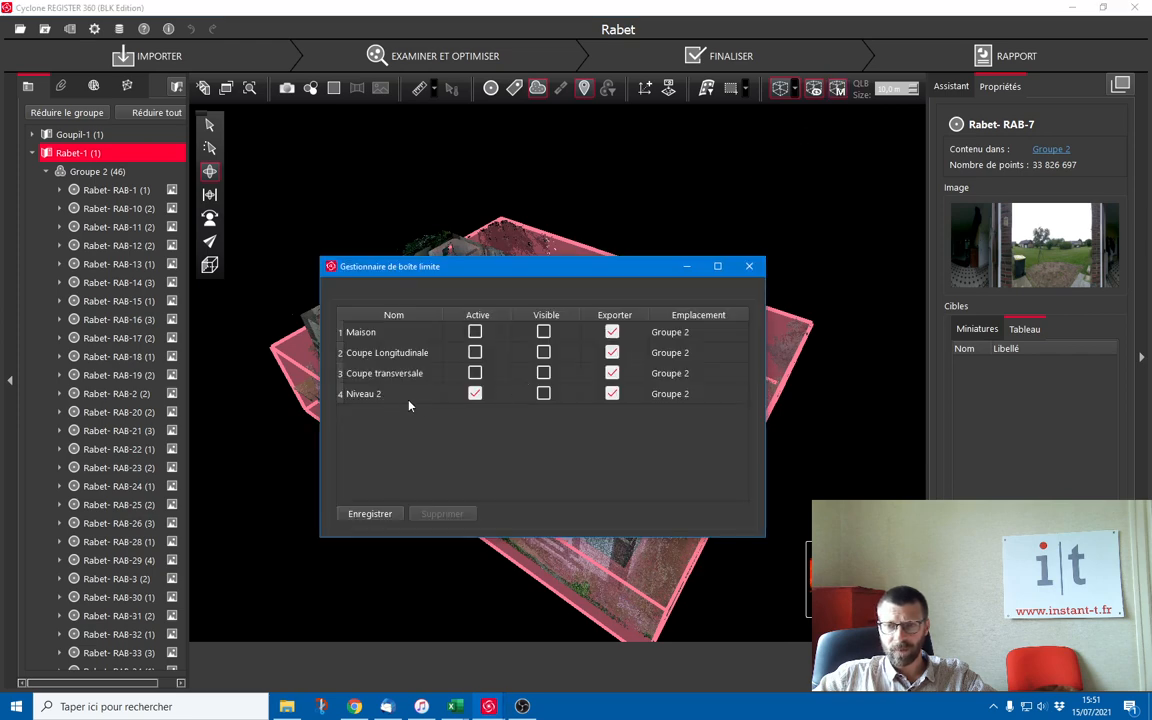
pyautogui.click(370, 514)
pyautogui.doubleClick(383, 415)
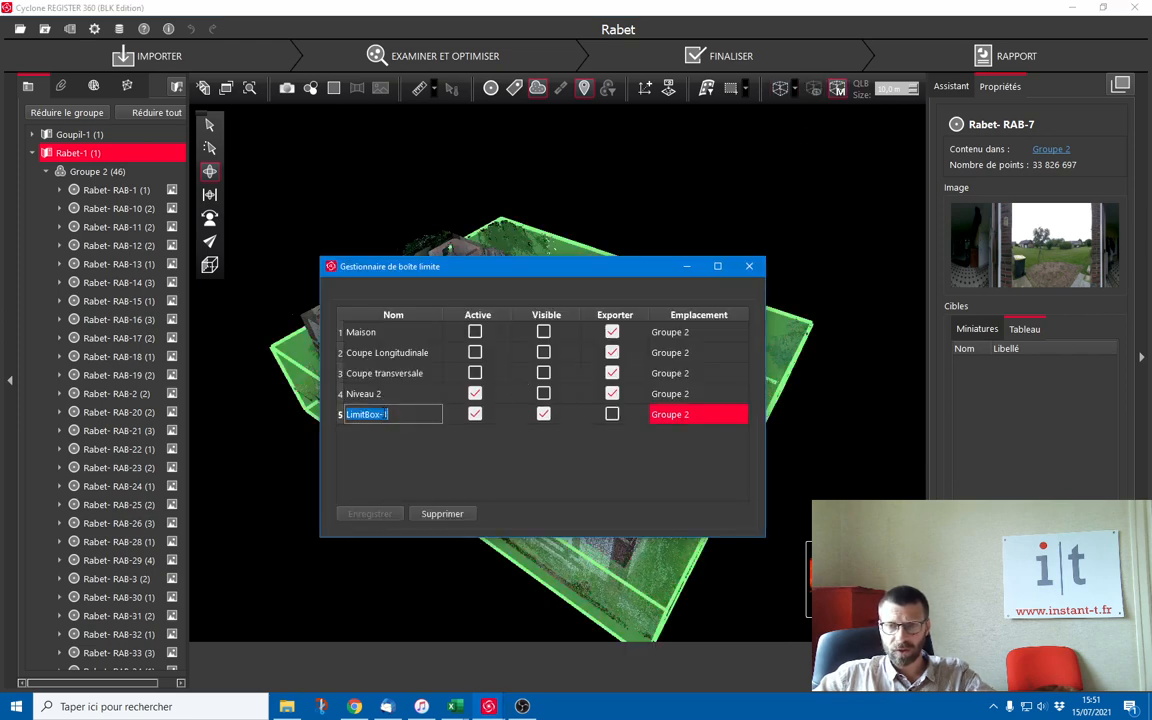
pyautogui.press('BackSpace')
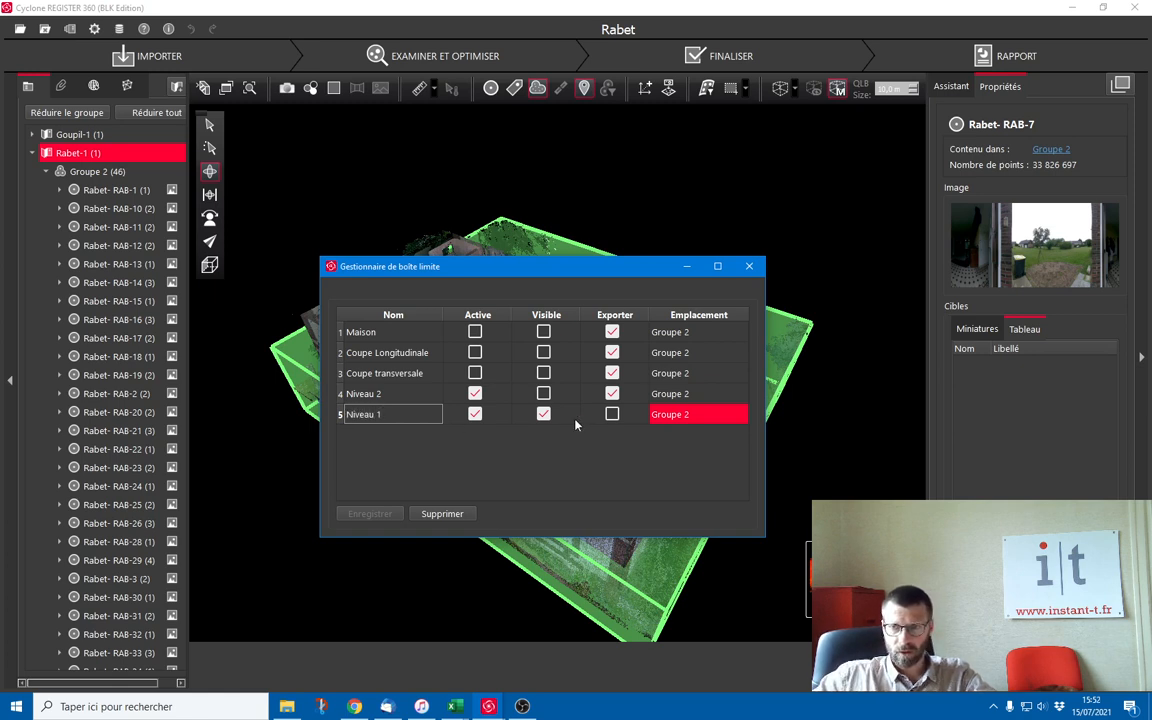
pyautogui.click(612, 414)
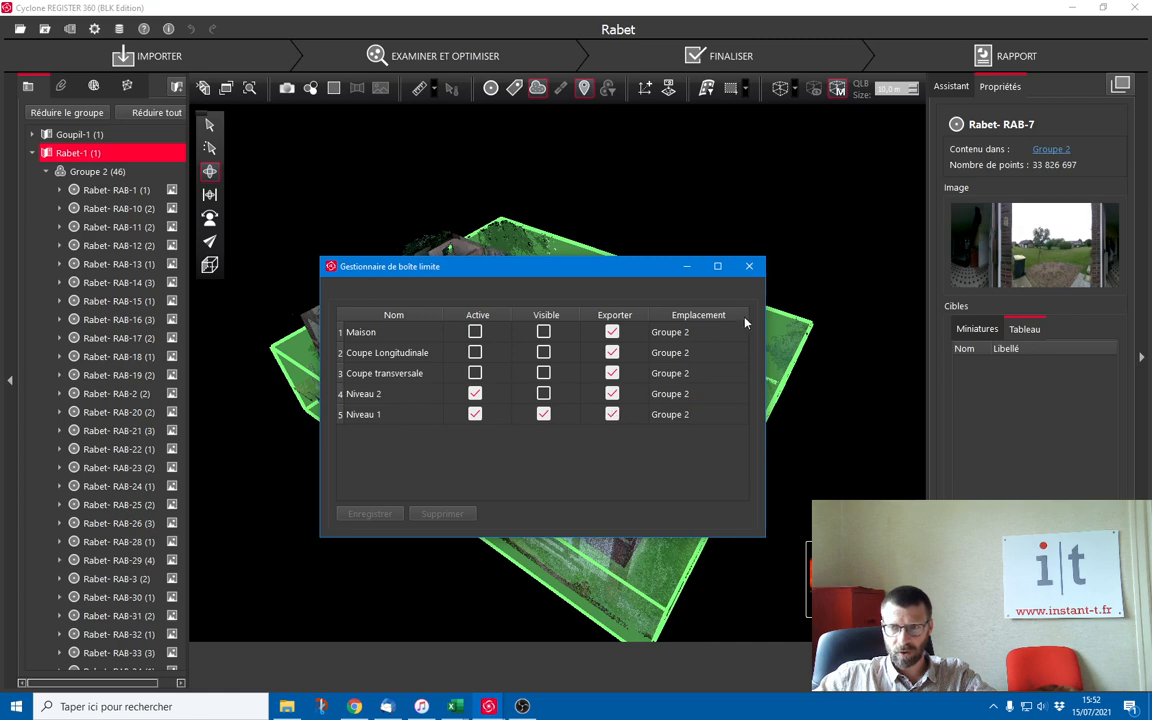
# In the limit box manager, hide the Niveau 1 box and deactivate Niveau 2, keeping only Niveau 1 active.
pyautogui.click(749, 266)
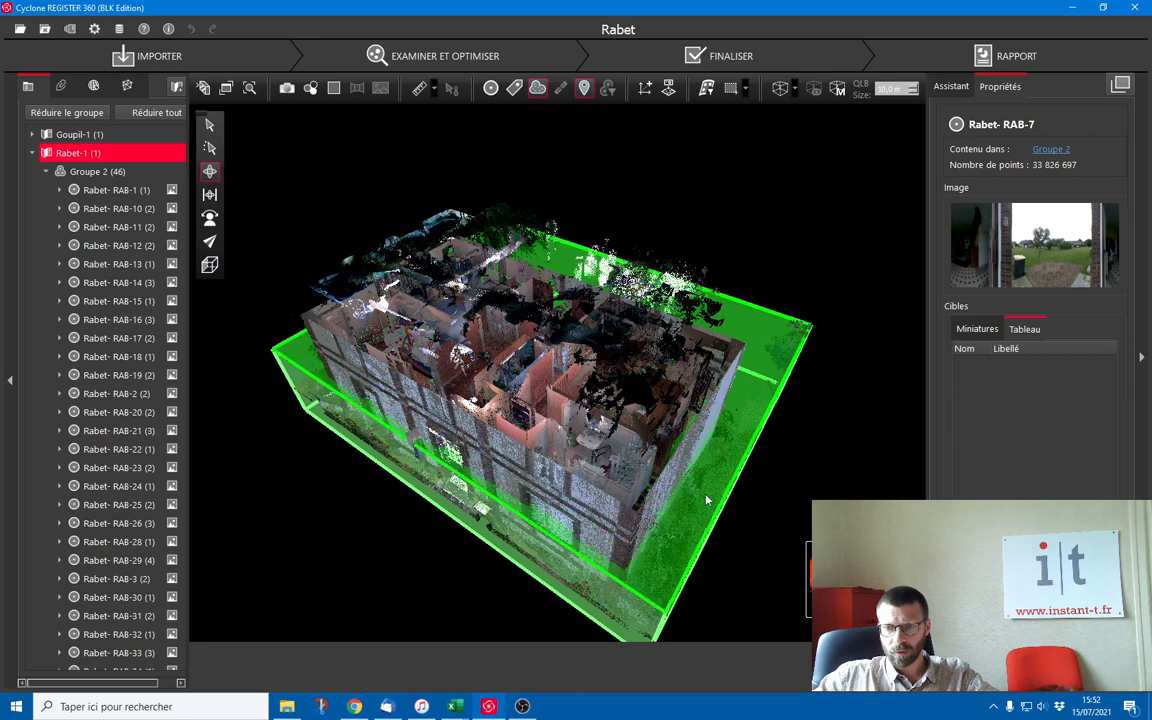
pyautogui.moveTo(704, 501); pyautogui.dragTo(709, 484)
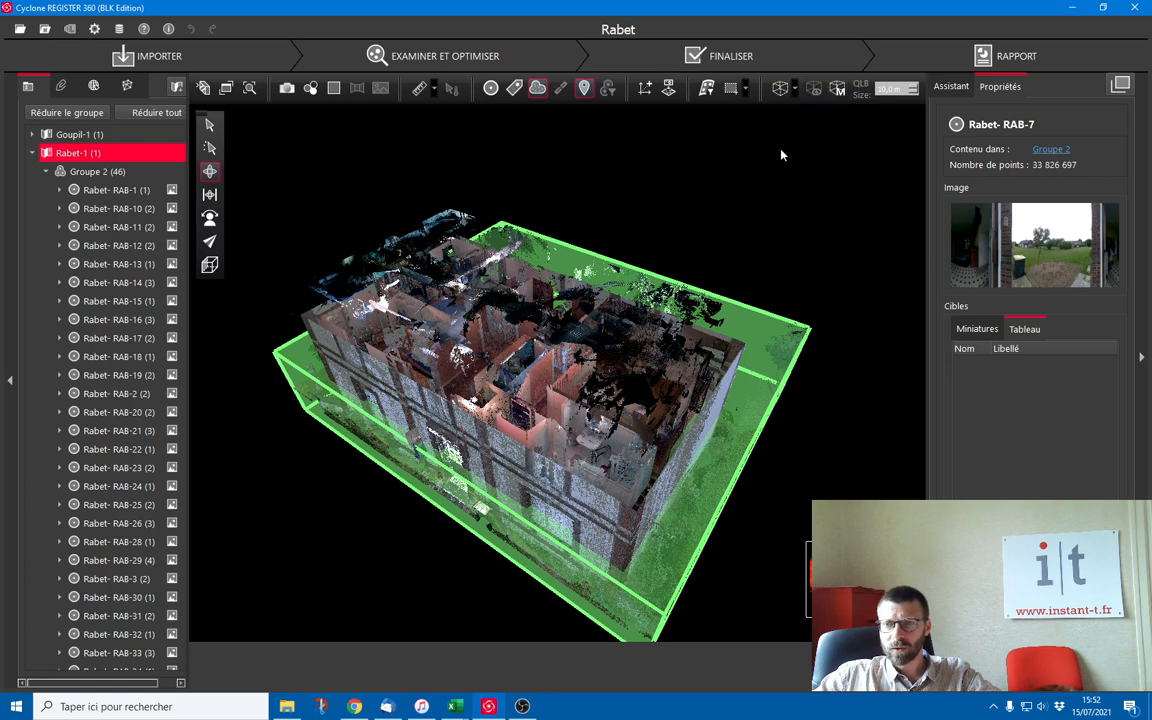
pyautogui.click(838, 88)
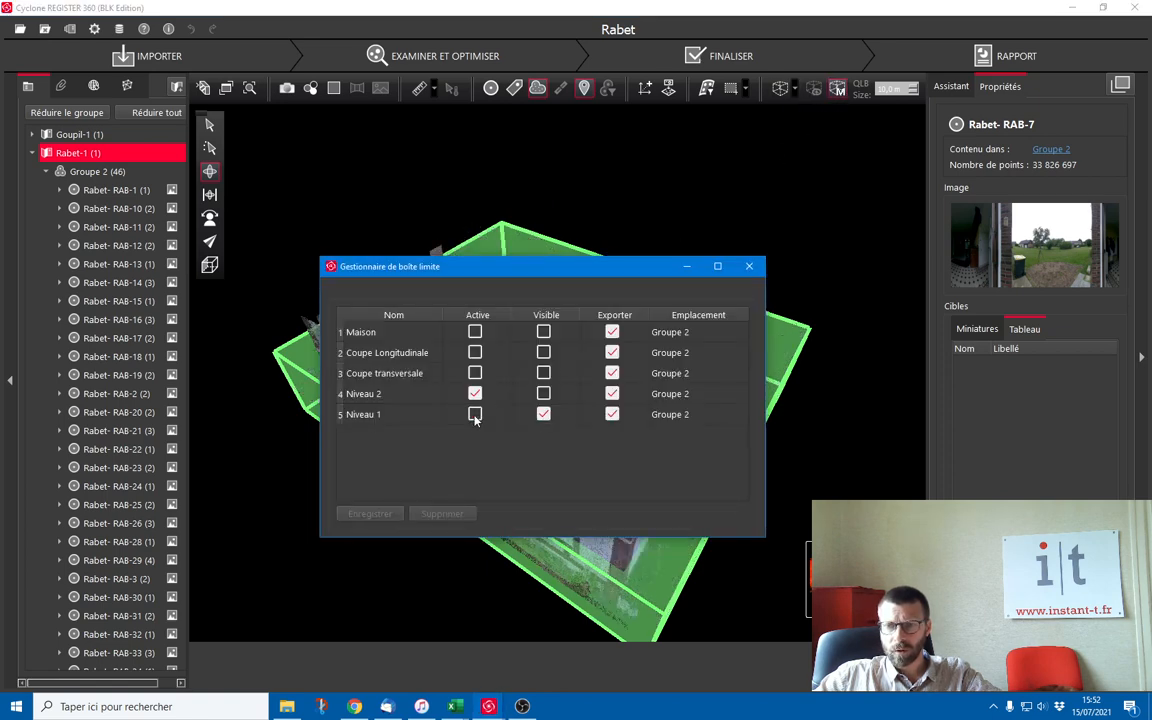
pyautogui.click(543, 414)
pyautogui.moveTo(571, 268); pyautogui.dragTo(852, 143)
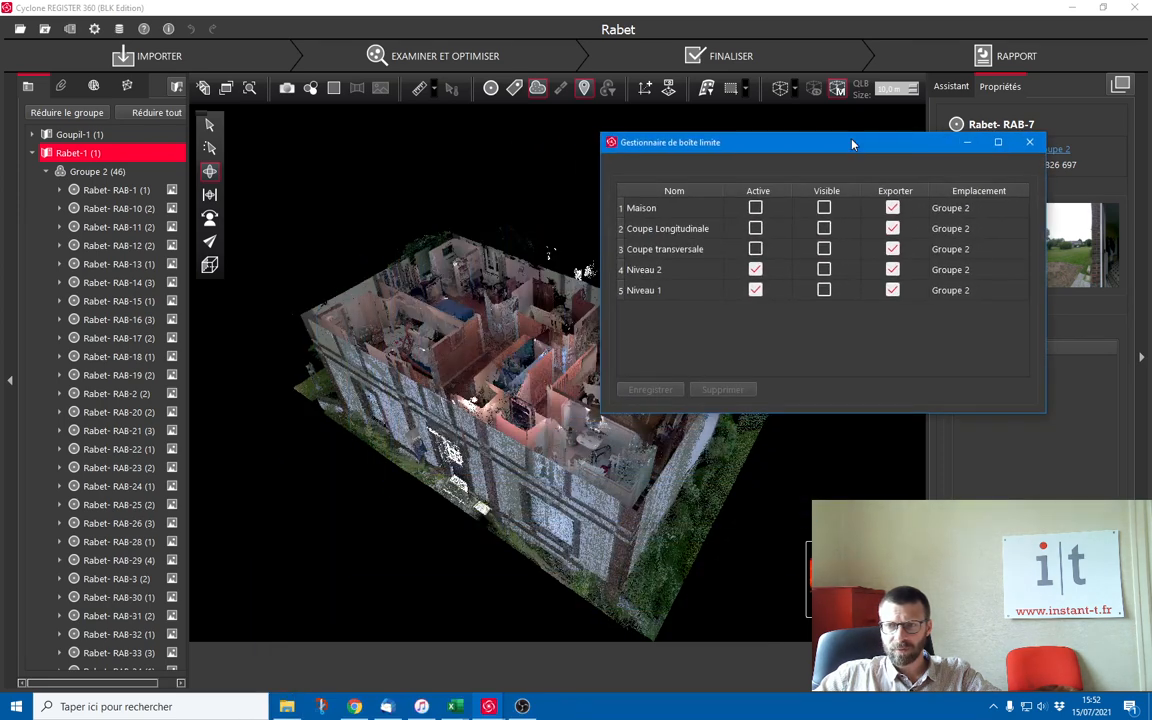
pyautogui.click(755, 269)
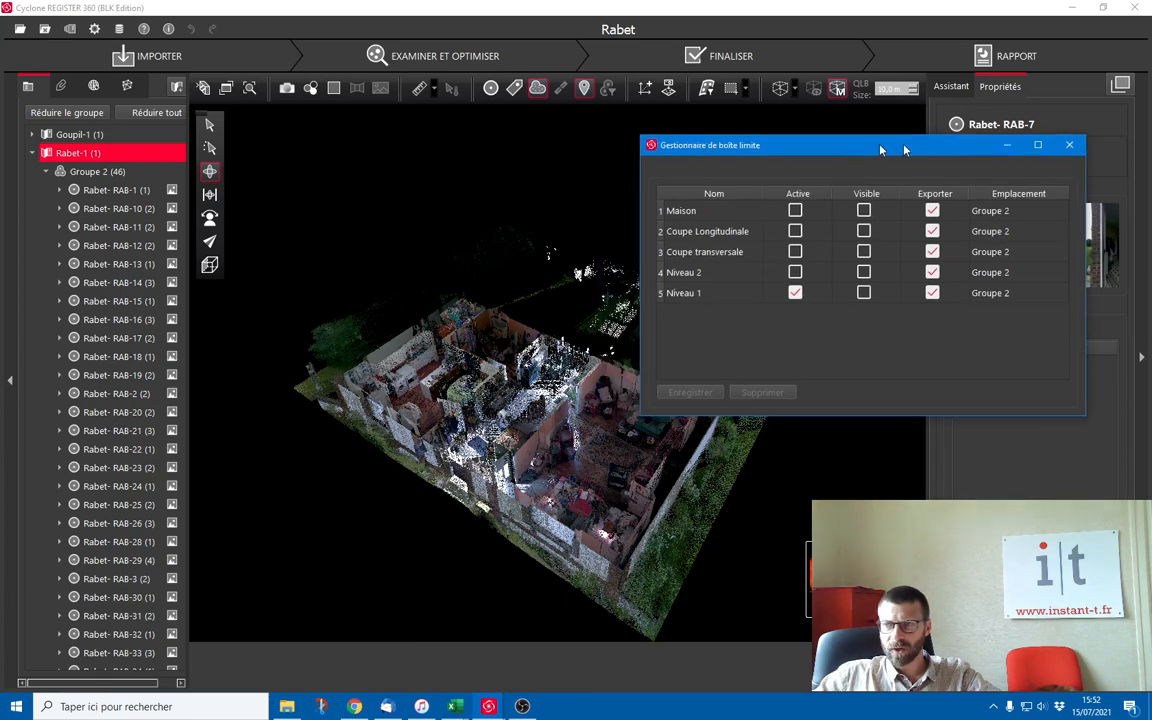
pyautogui.click(1029, 142)
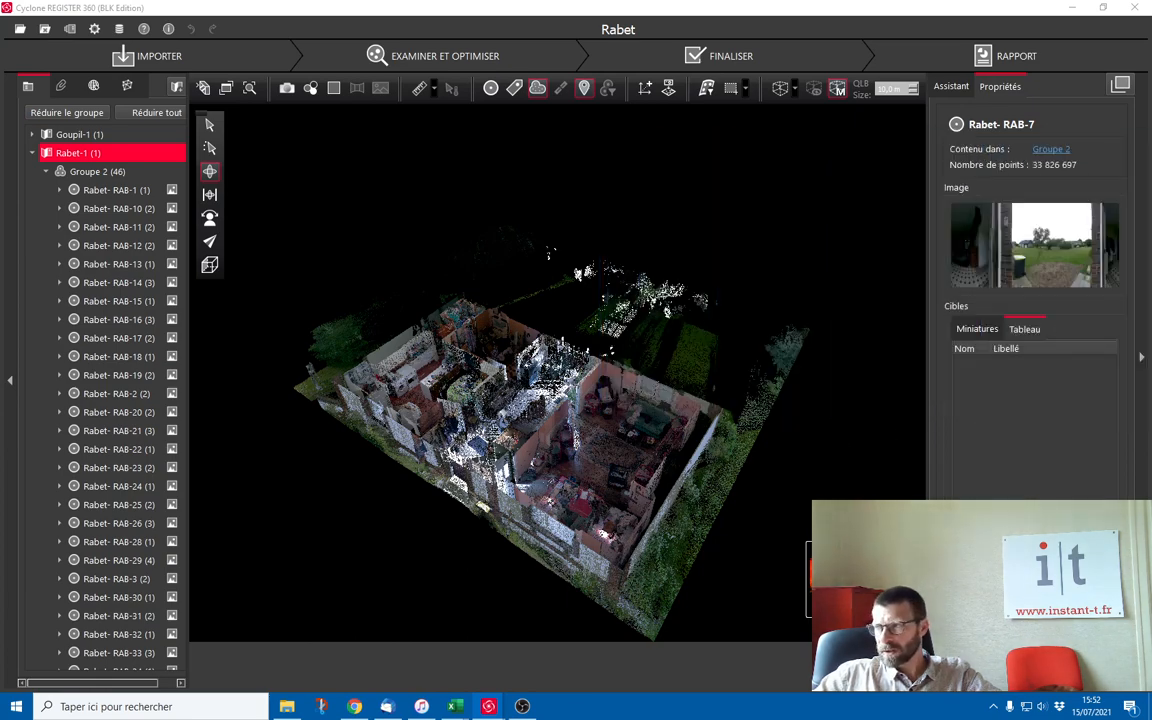
# Orient the clipped house point cloud to the Gauche standard orthographic view.
pyautogui.moveTo(523, 444); pyautogui.dragTo(519, 535)
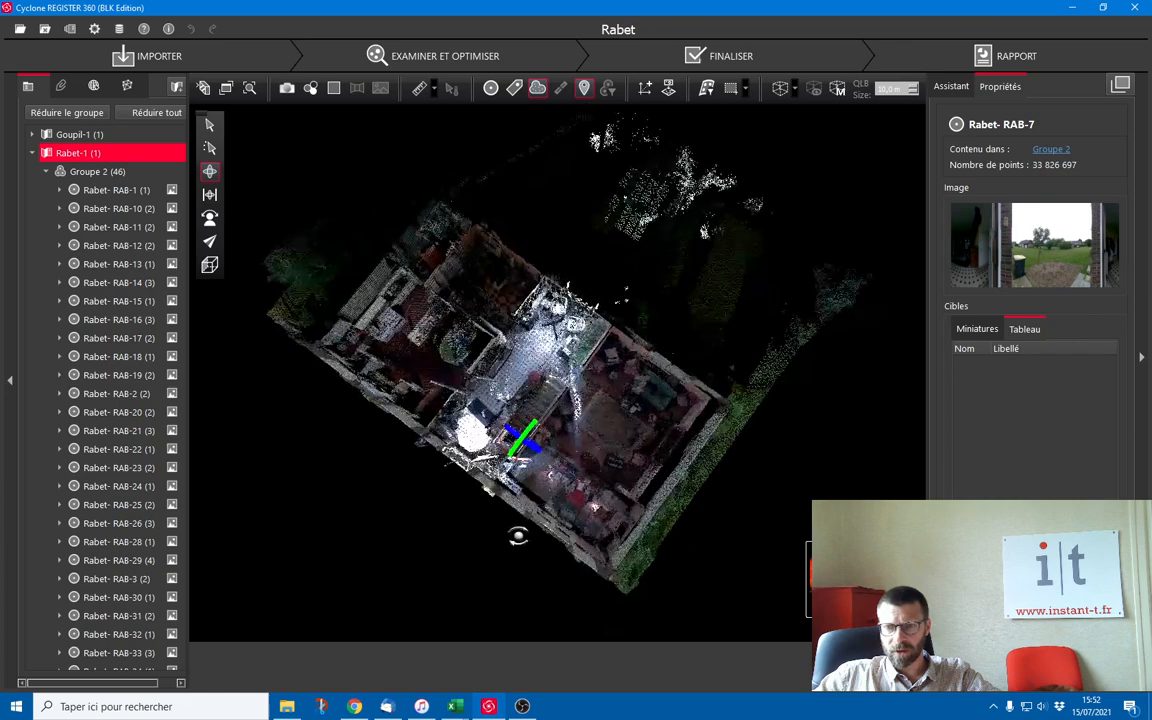
pyautogui.click(209, 264)
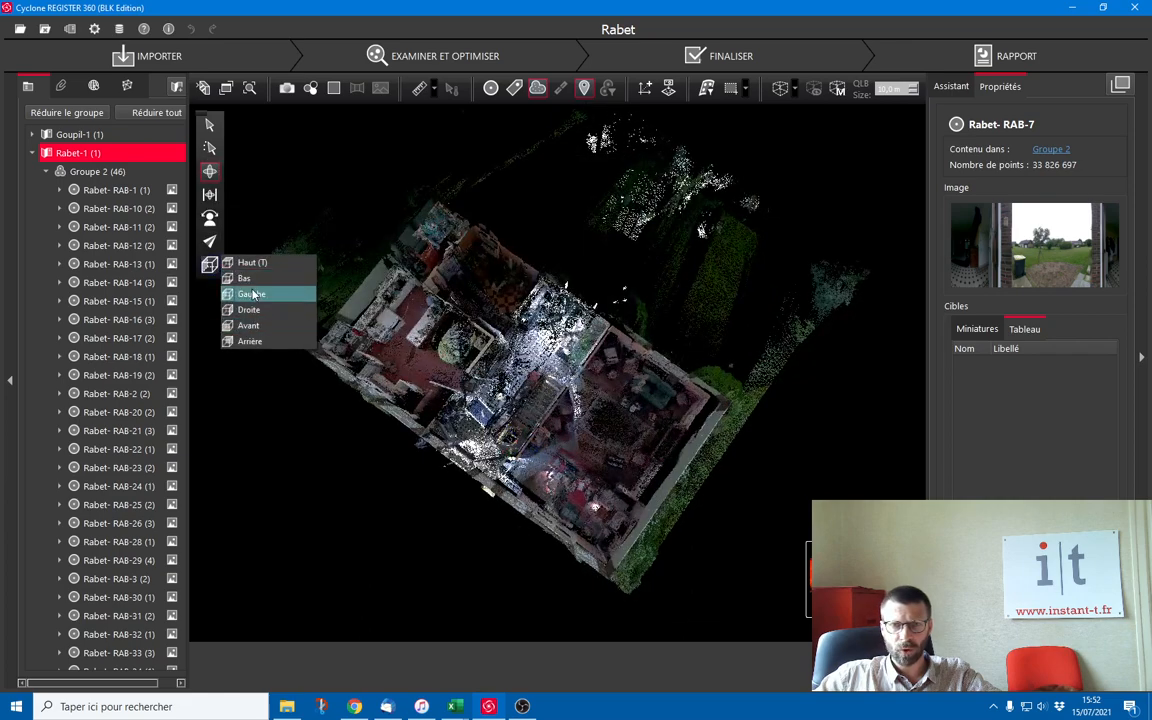
pyautogui.click(251, 294)
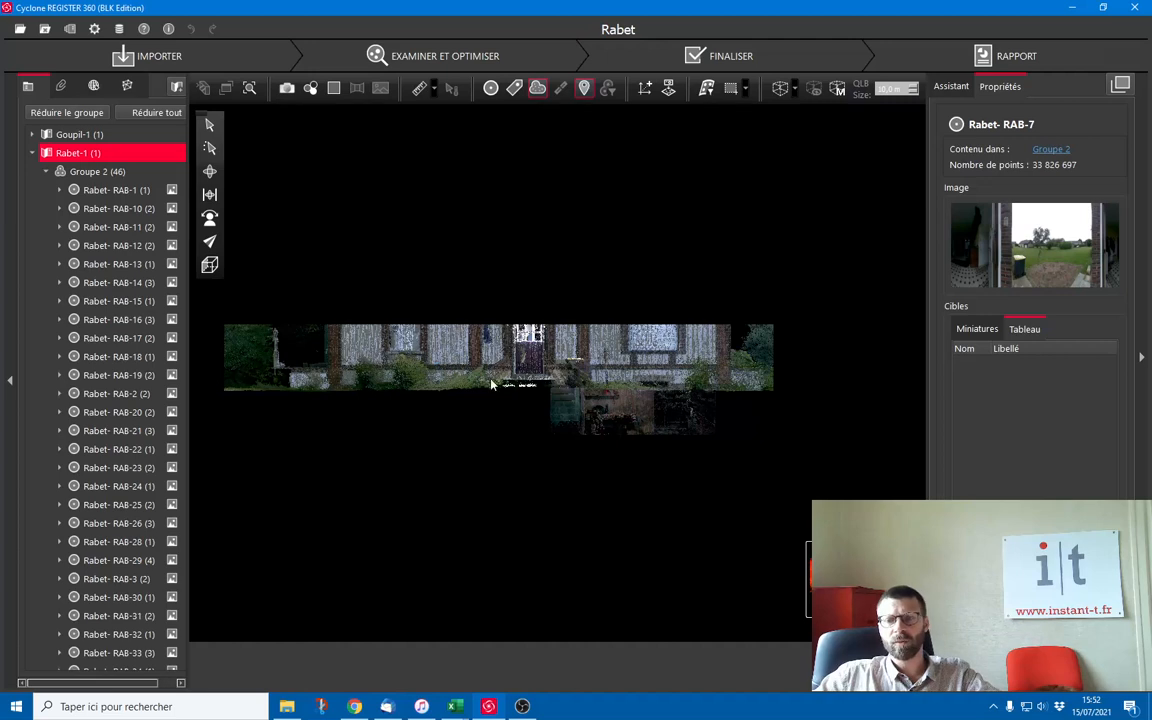
# Draw an ortho-image slice reference line across the full facade width, shift it down to the upper edge, and create the slice file.
pyautogui.click(668, 88)
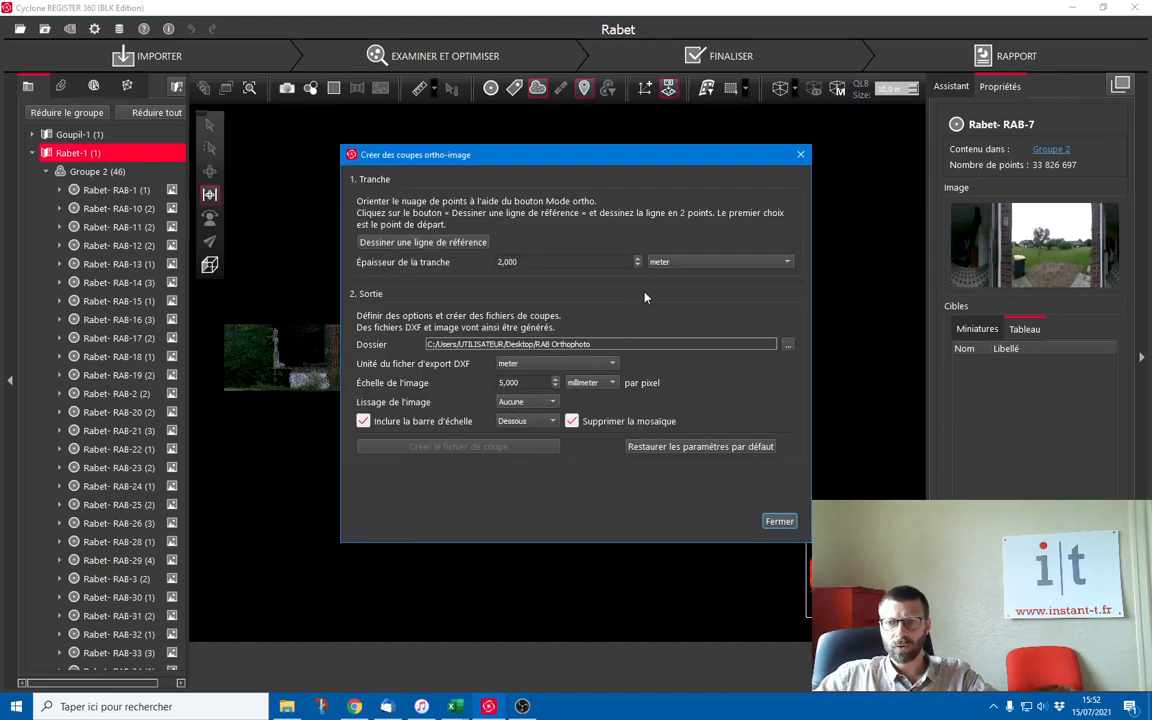
pyautogui.click(477, 246)
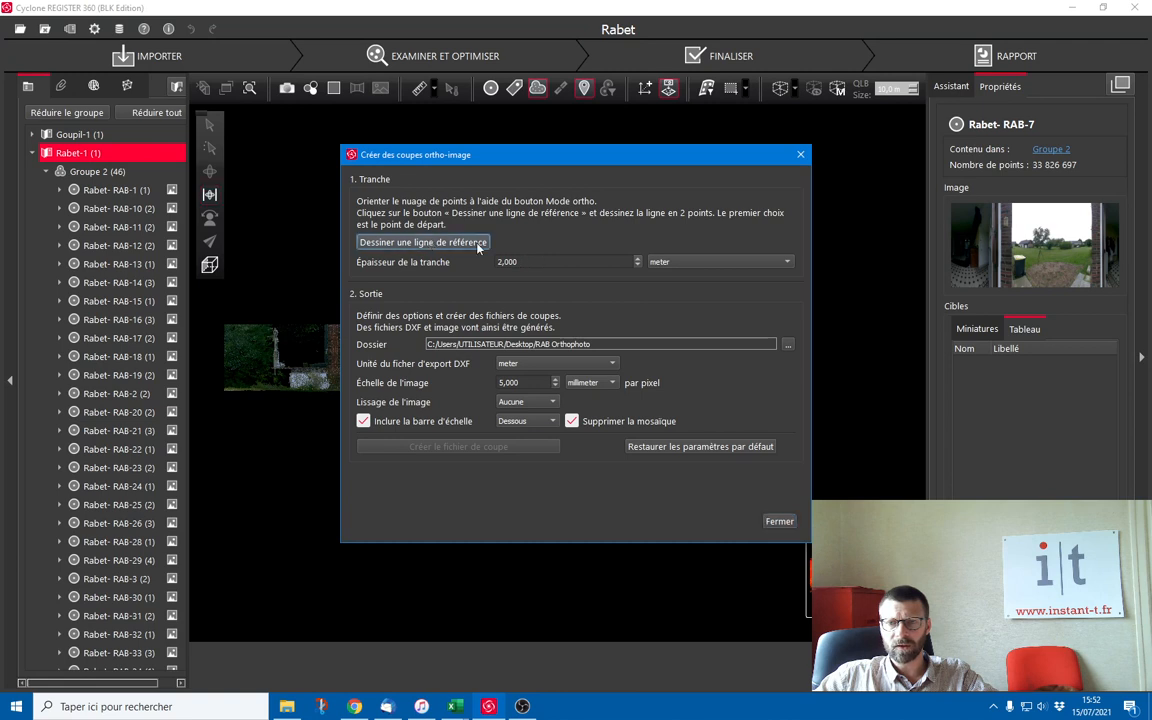
pyautogui.moveTo(534, 163); pyautogui.dragTo(1067, 177)
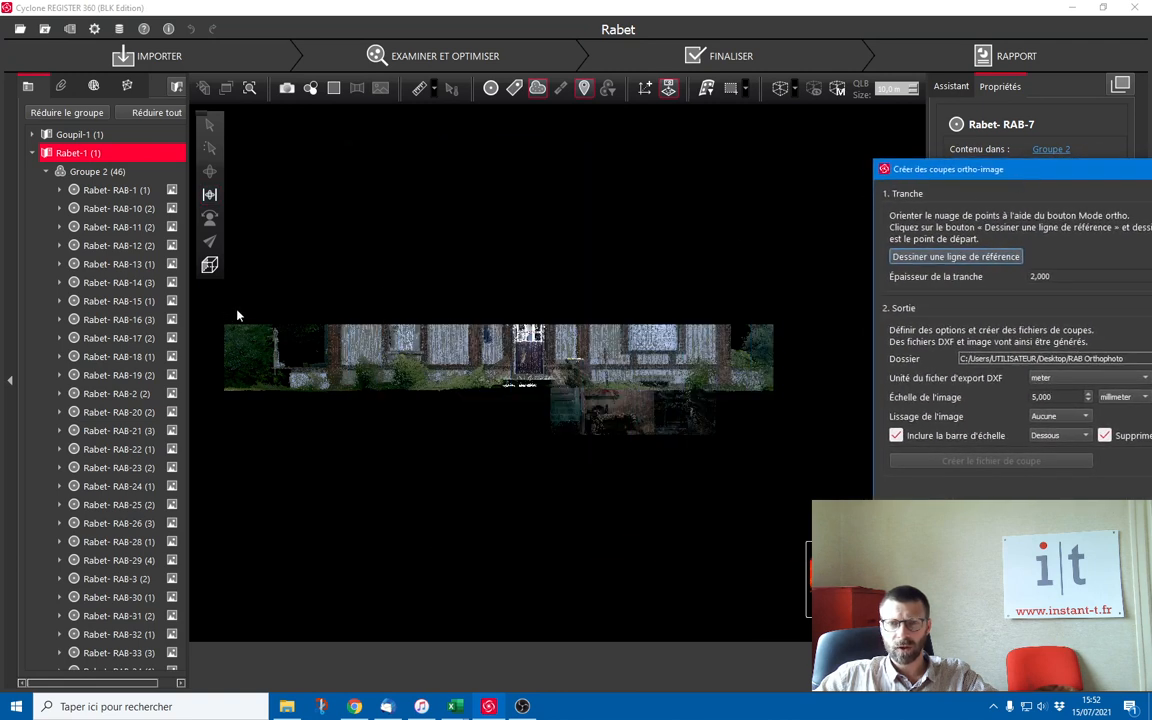
pyautogui.click(782, 311)
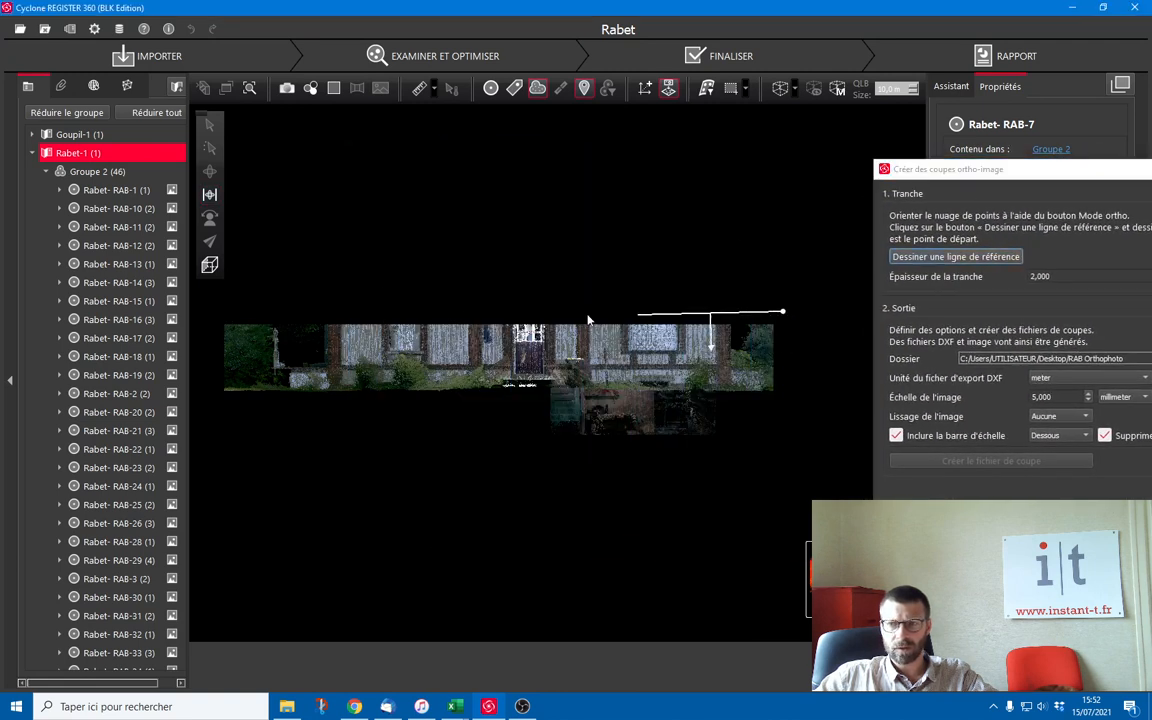
pyautogui.click(222, 321)
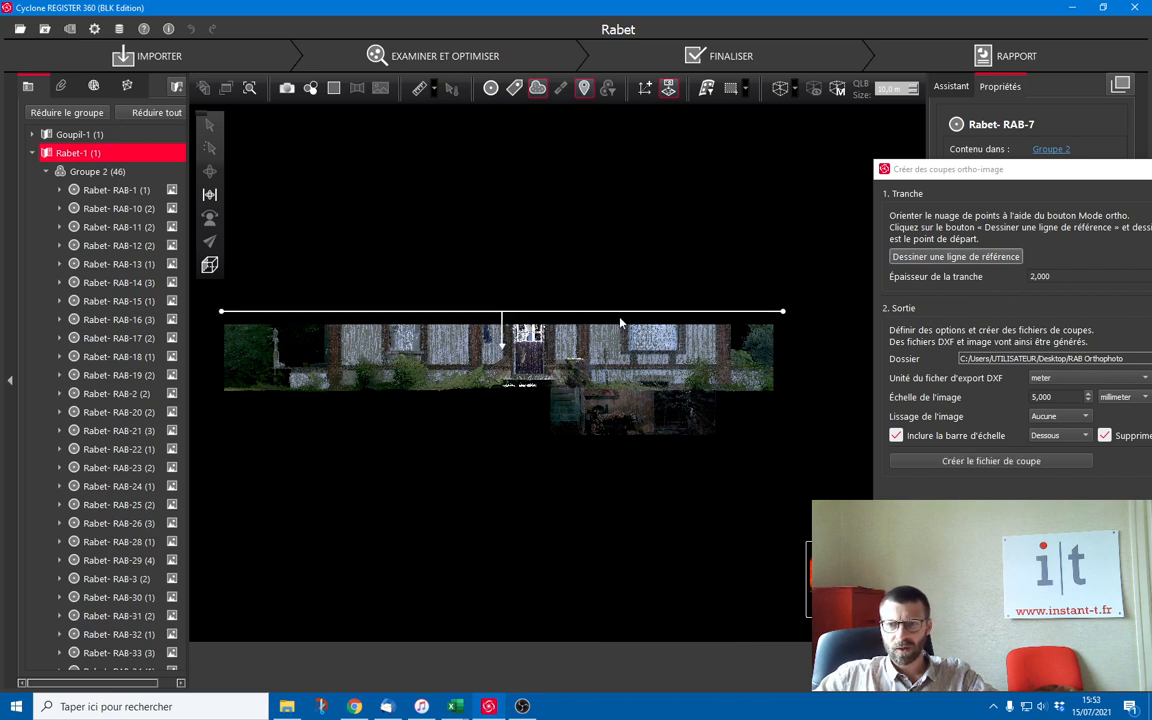
pyautogui.moveTo(502, 313); pyautogui.dragTo(506, 322)
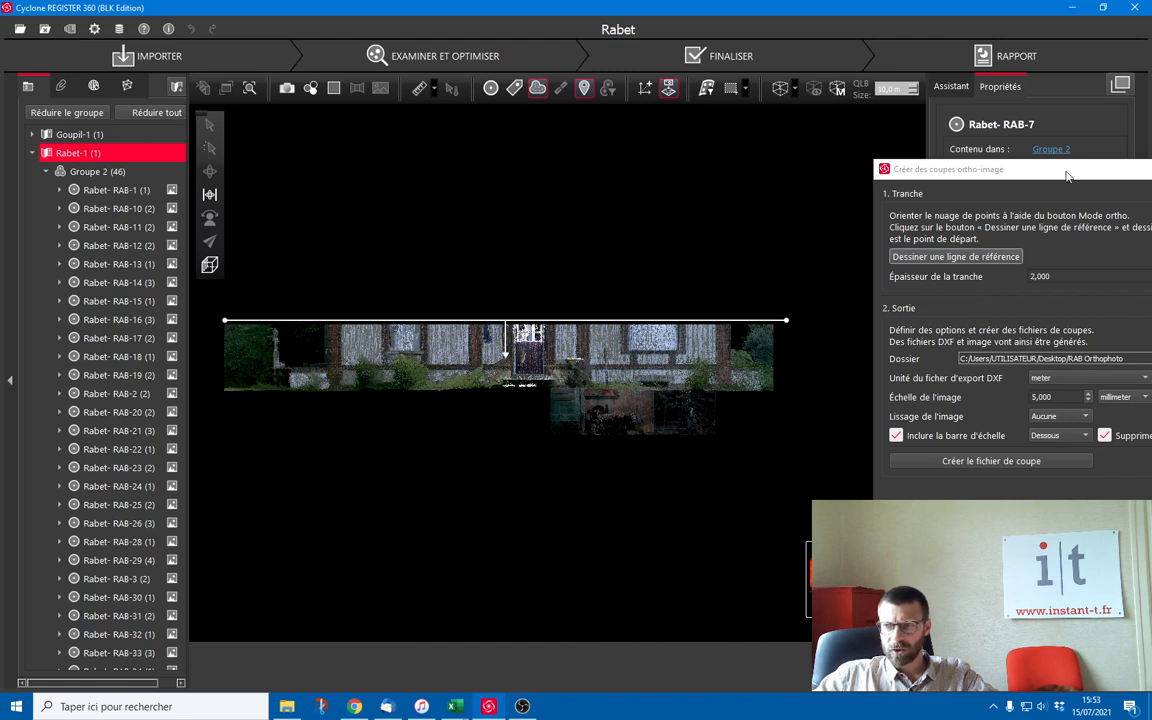
pyautogui.moveTo(1066, 176); pyautogui.dragTo(848, 174)
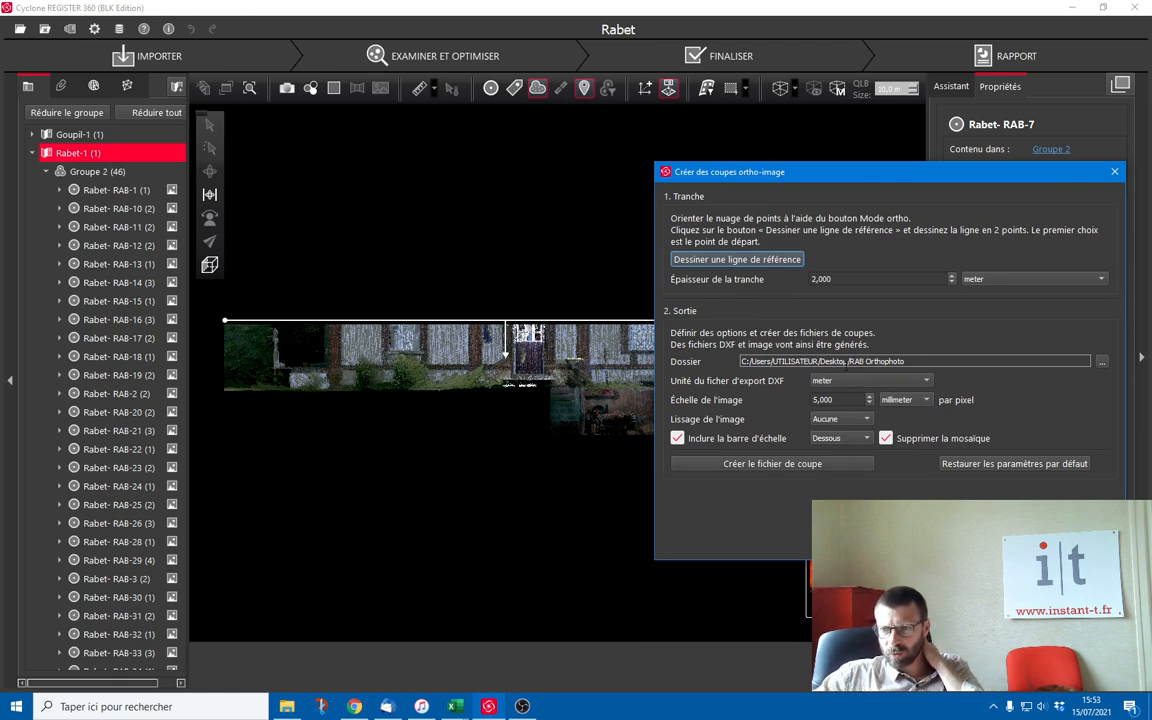
pyautogui.click(801, 464)
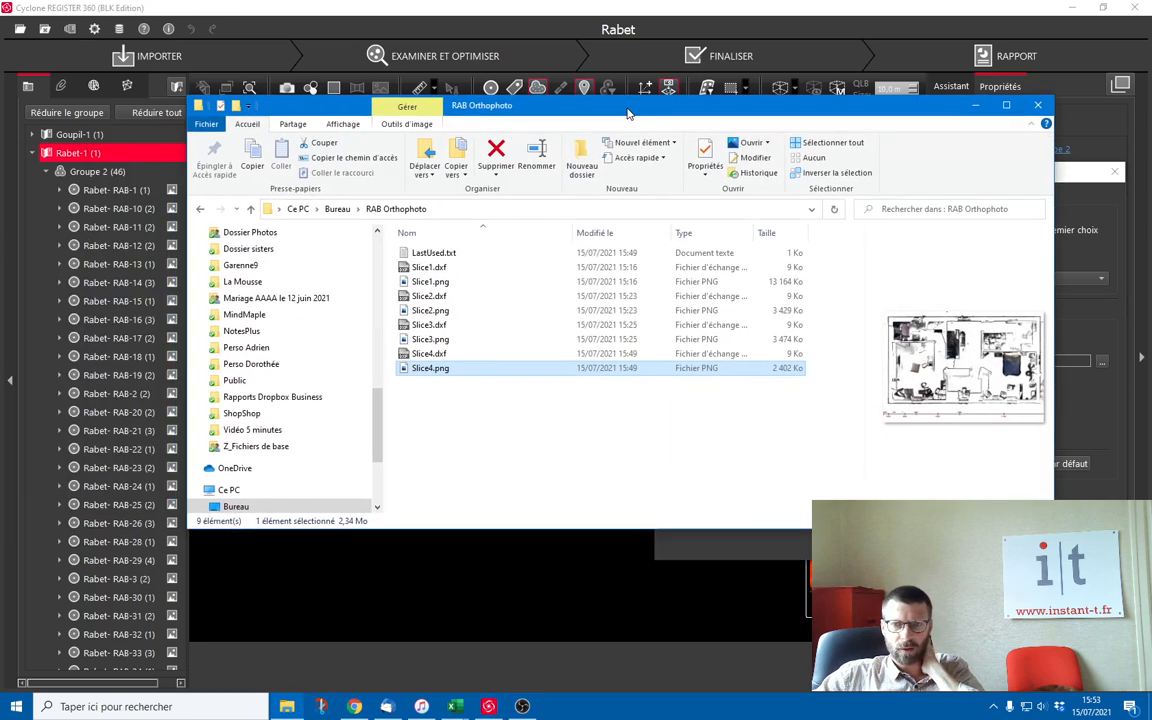
# Preview Slice1.png in the RAB Orthophoto folder, examine the Slice2.png section up close in Photos, and close the image.
pyautogui.click(430, 284)
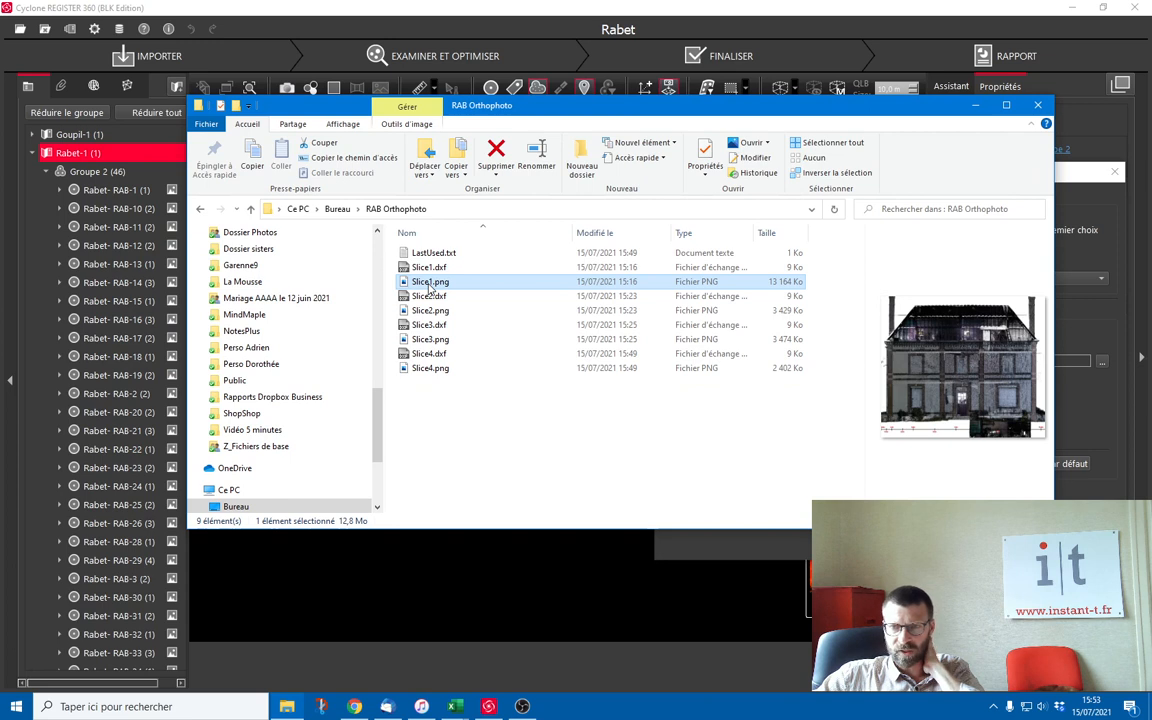
pyautogui.click(428, 311)
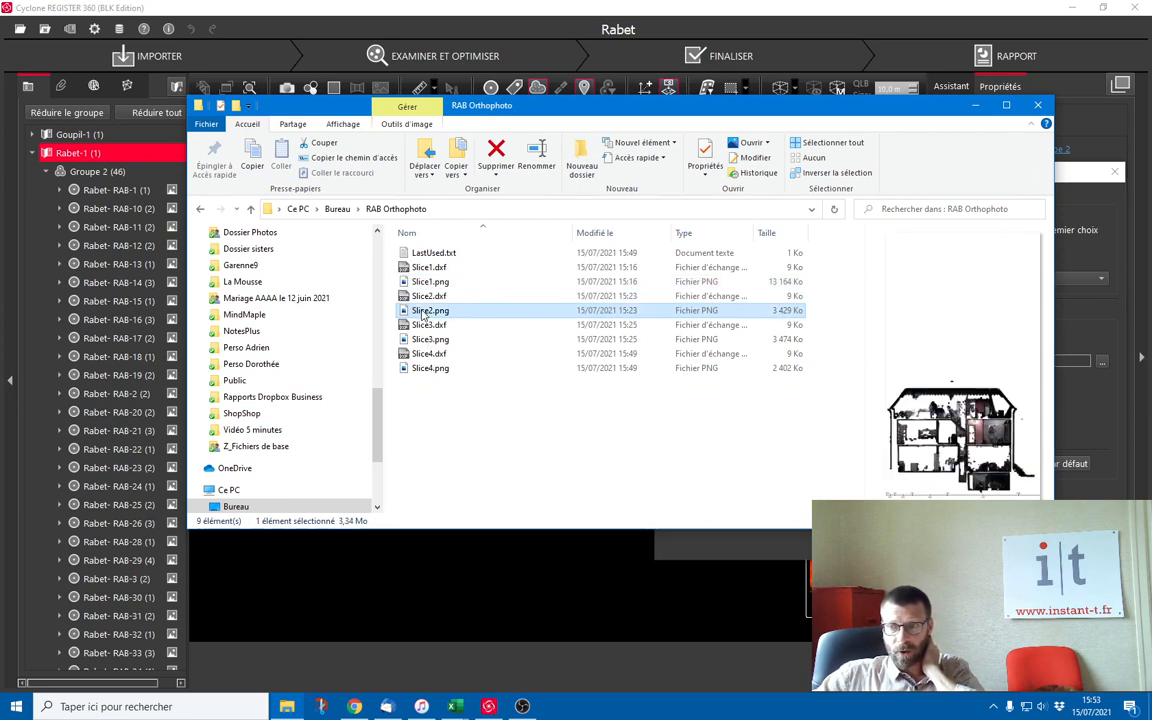
pyautogui.doubleClick(424, 316)
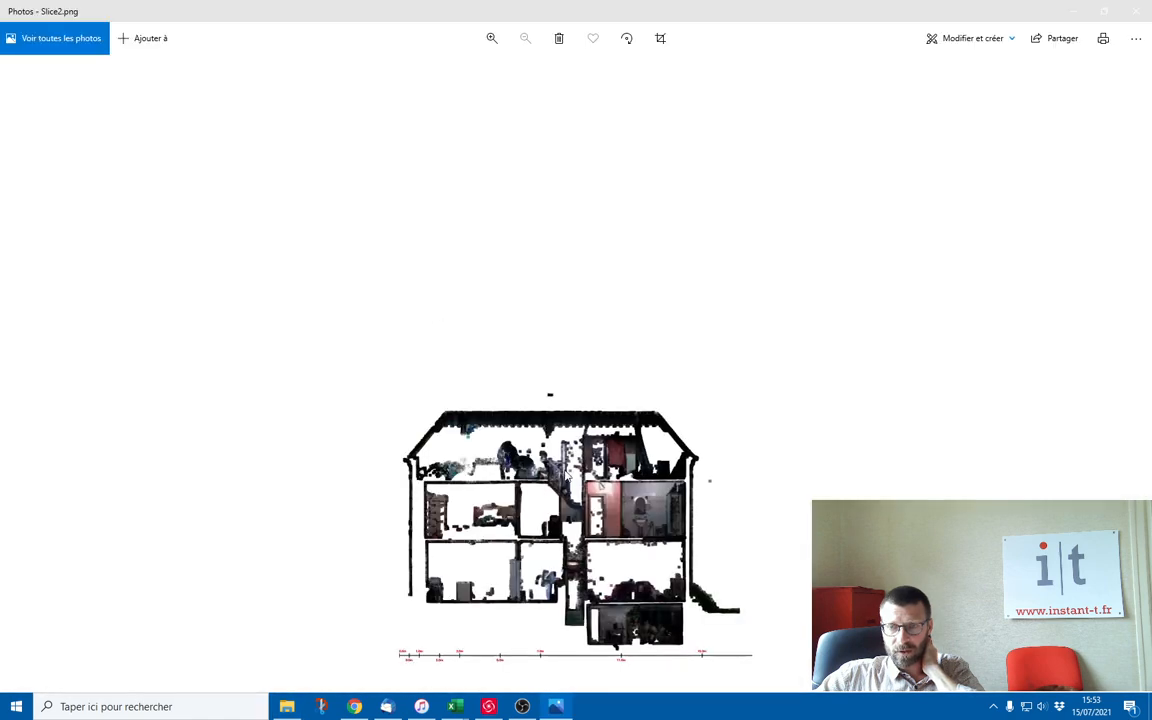
pyautogui.scroll(5, 560, 534)
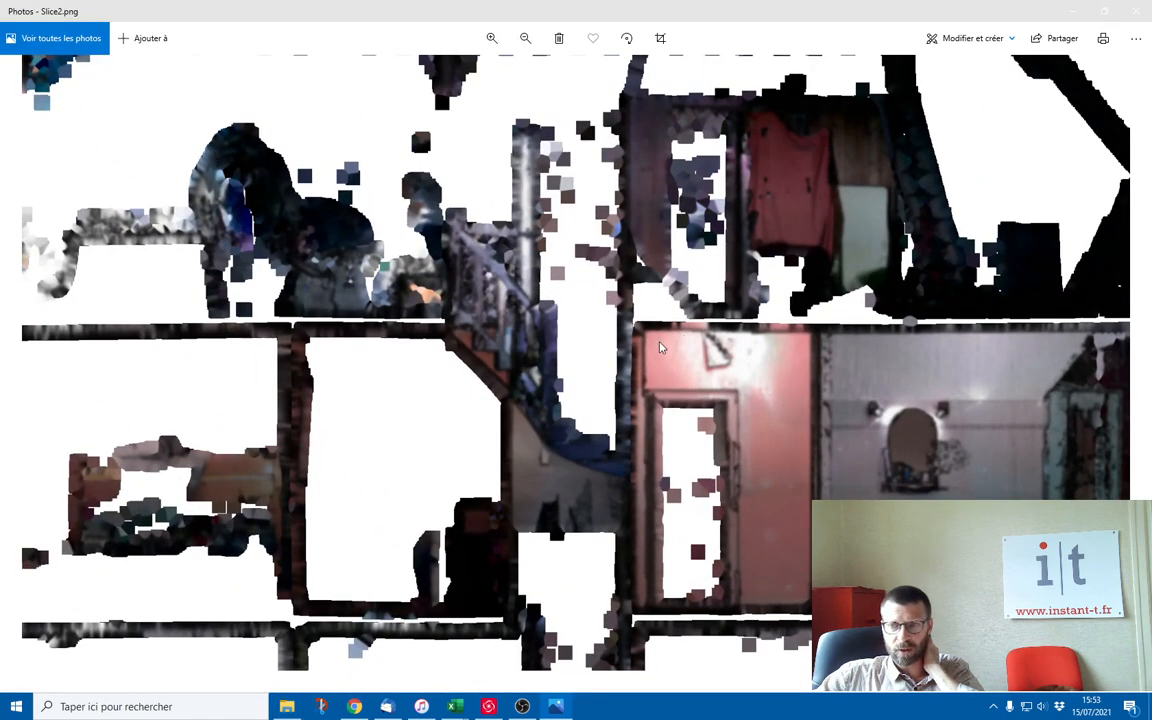
pyautogui.scroll(-5, 594, 324)
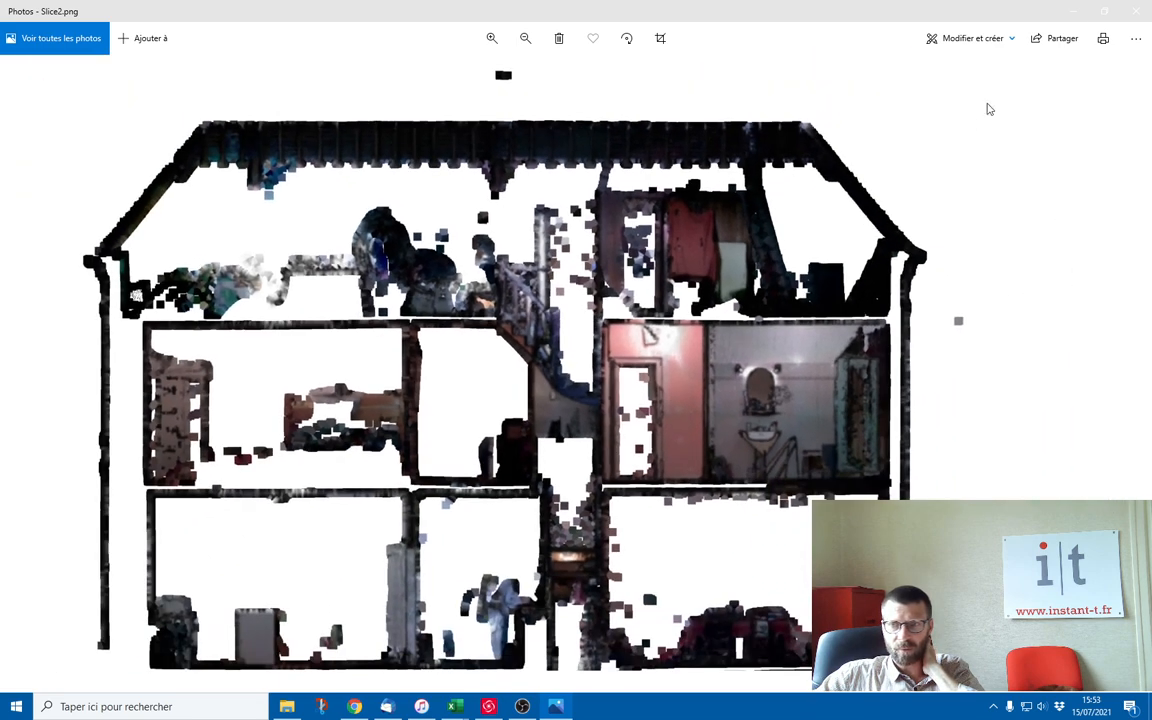
pyautogui.click(1134, 11)
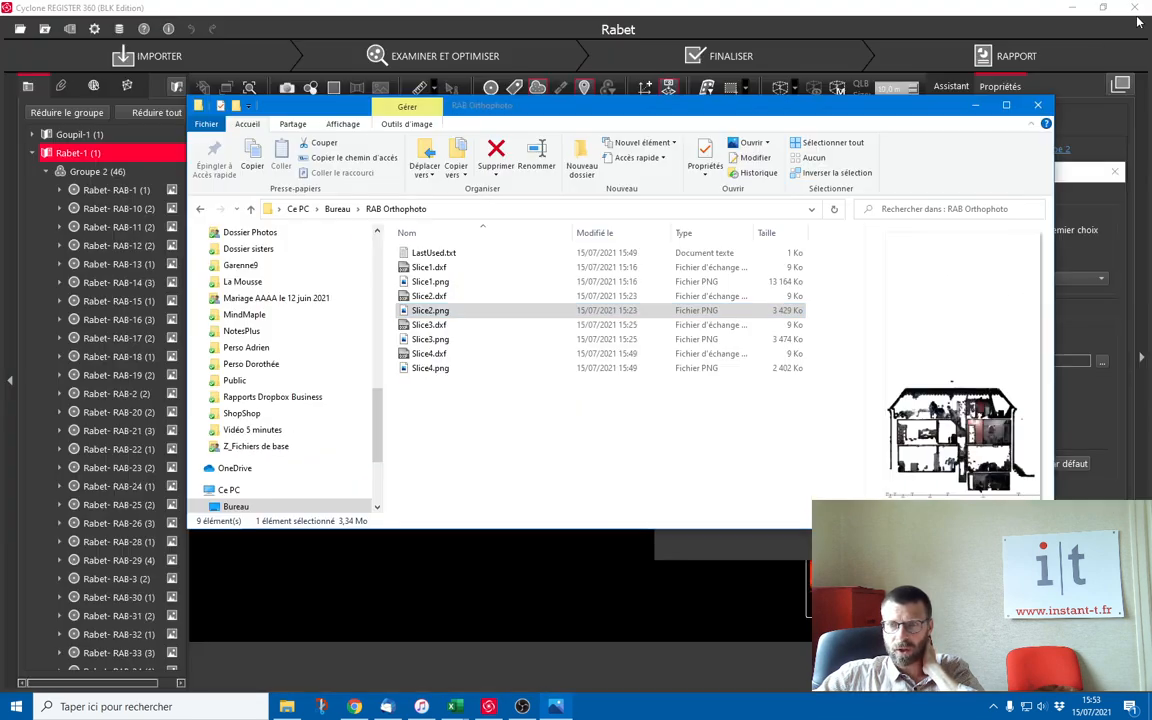
# Open Slice3.png in Photos, examine the section's wall lines and rooms at high magnification, and close the image.
pyautogui.click(431, 341)
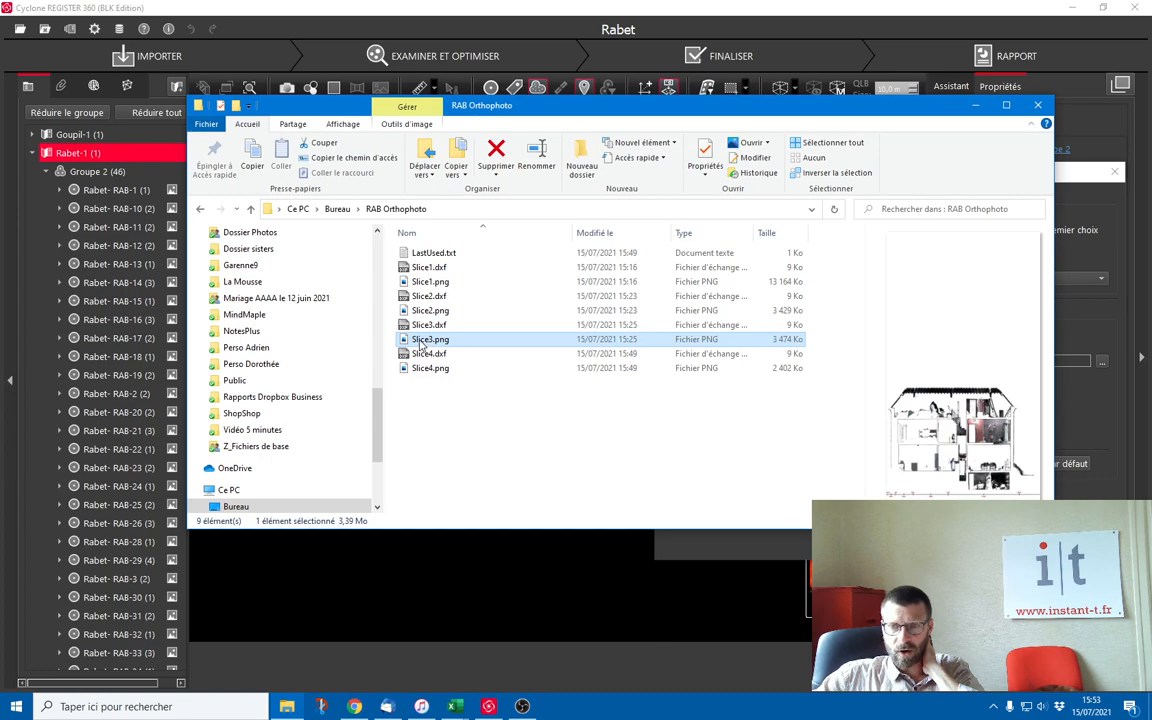
pyautogui.doubleClick(421, 341)
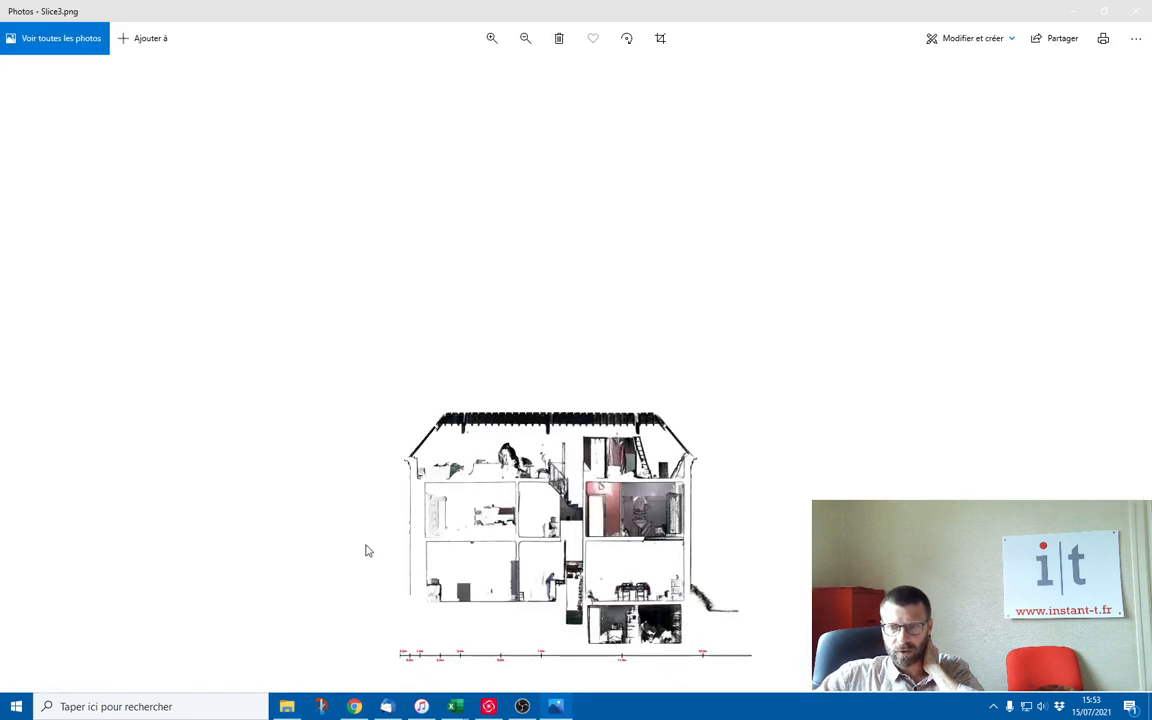
pyautogui.scroll(5, 366, 550)
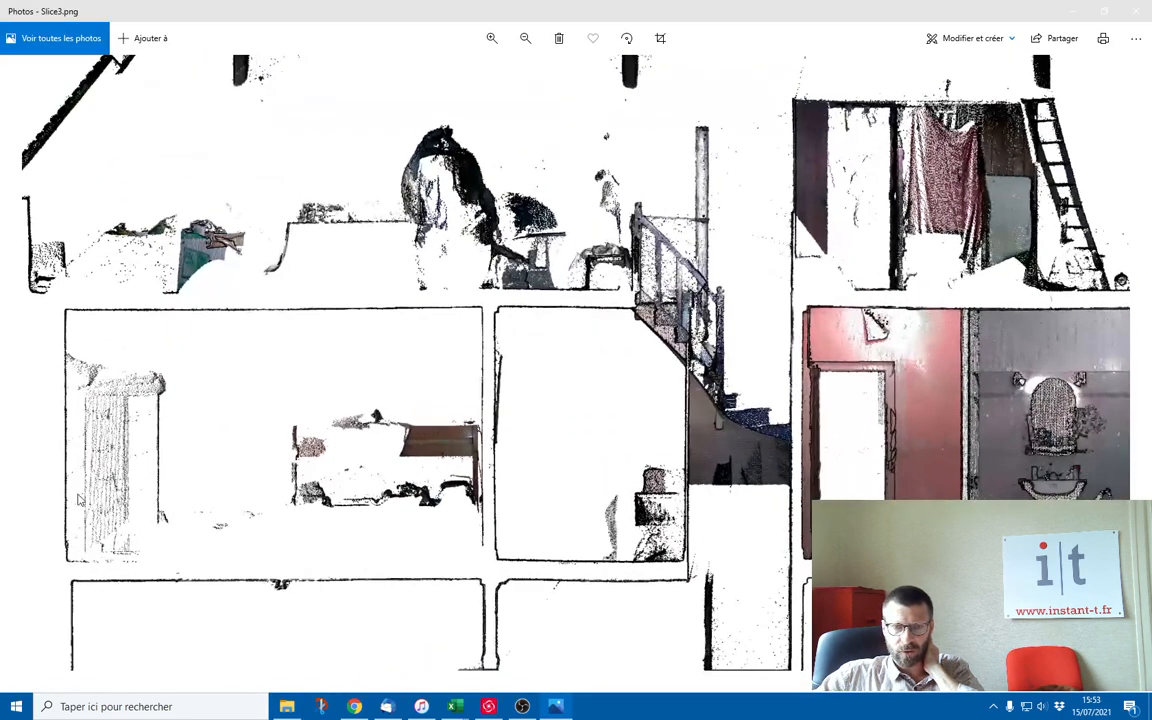
pyautogui.moveTo(249, 429); pyautogui.dragTo(321, 434)
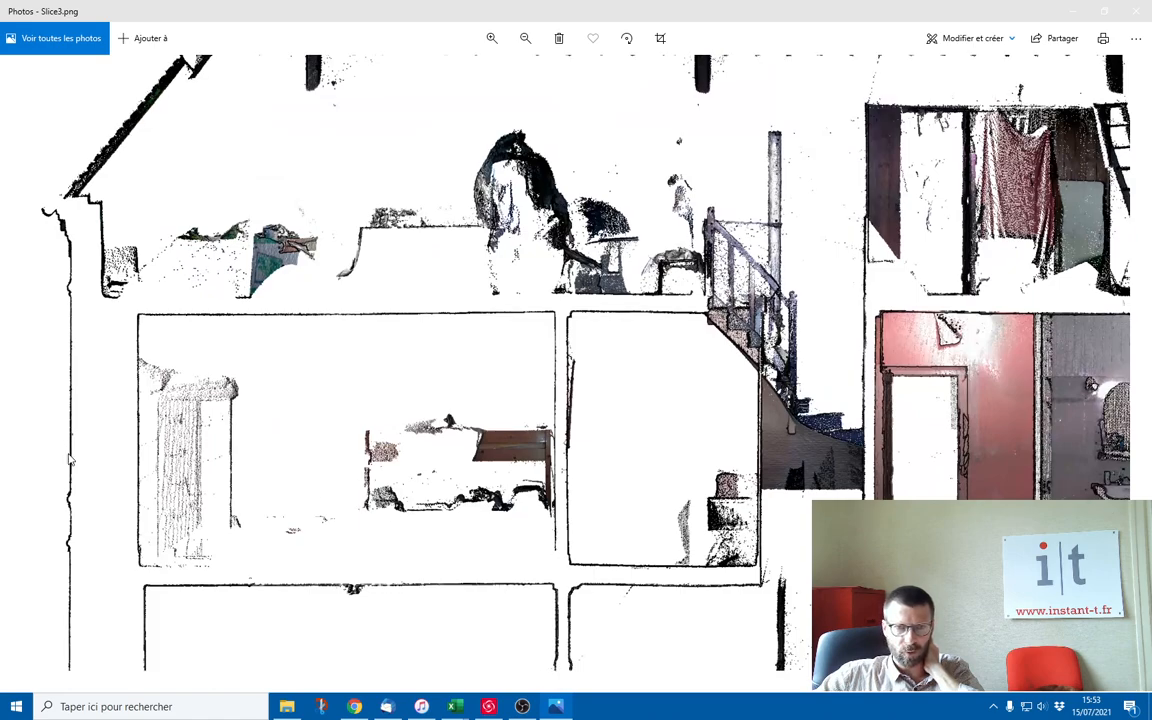
pyautogui.scroll(5, 50, 458)
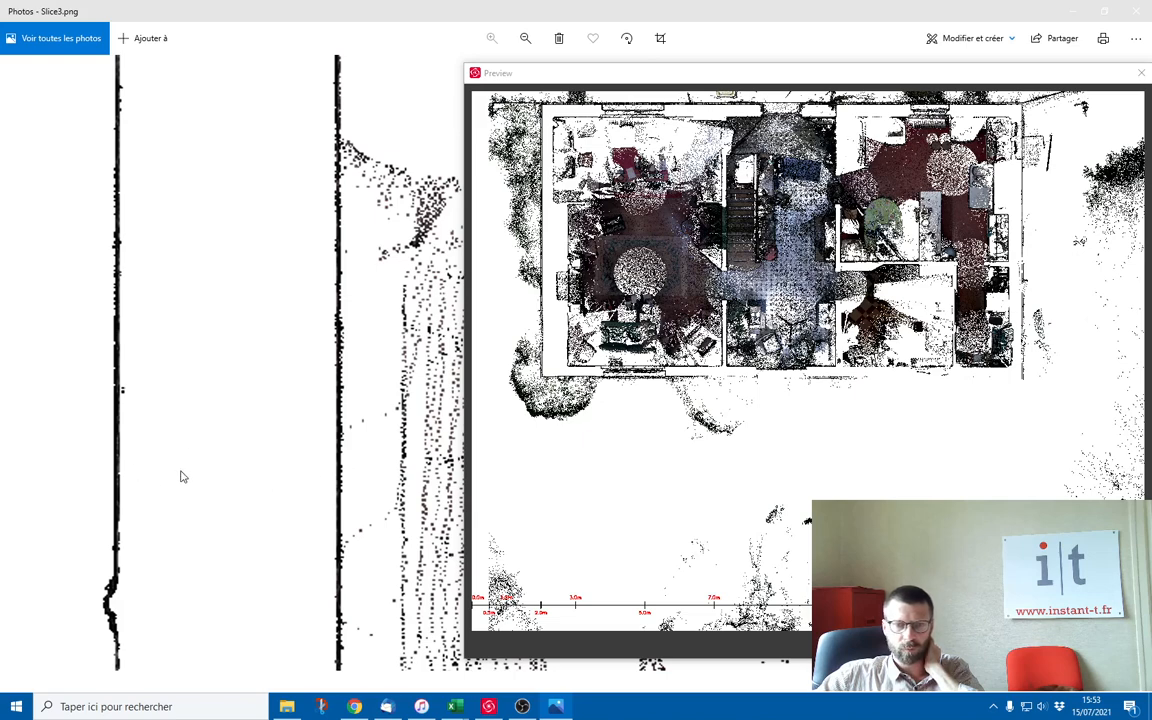
pyautogui.scroll(-1, 200, 456)
pyautogui.scroll(-2, 200, 456)
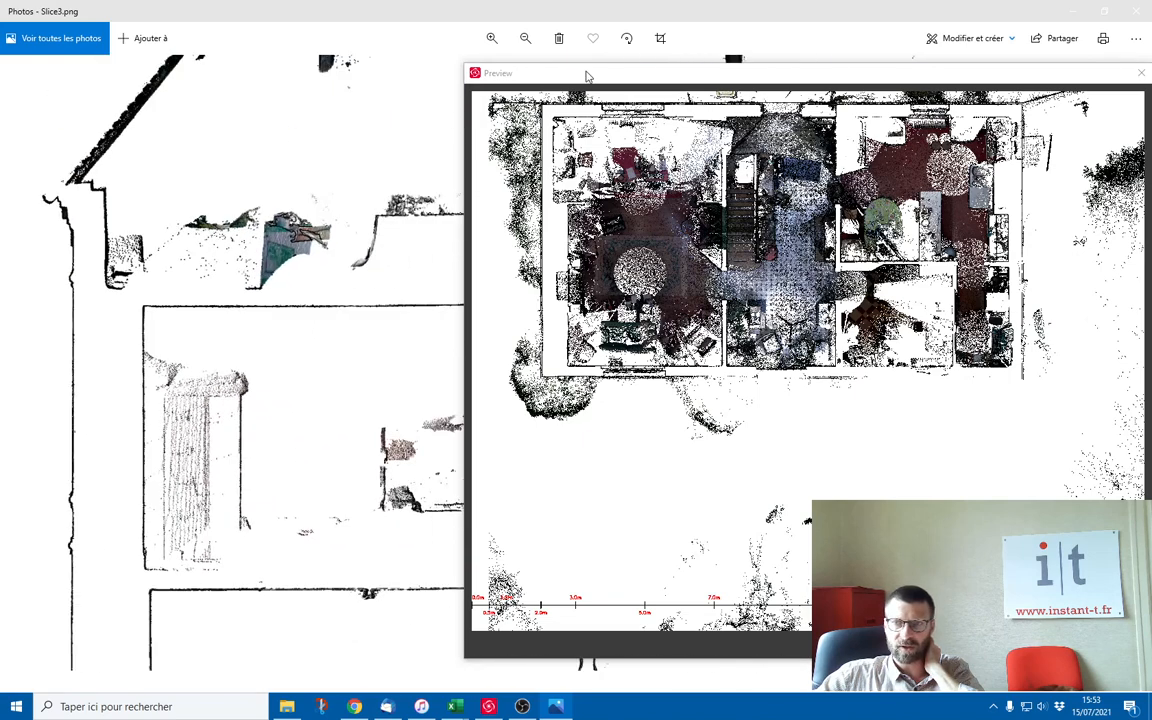
pyautogui.click(1133, 11)
# Accept the new slice's preview, open the exported Slice5.png in Photos, and examine the floor plan's rooms up close.
pyautogui.moveTo(917, 76); pyautogui.dragTo(638, 75)
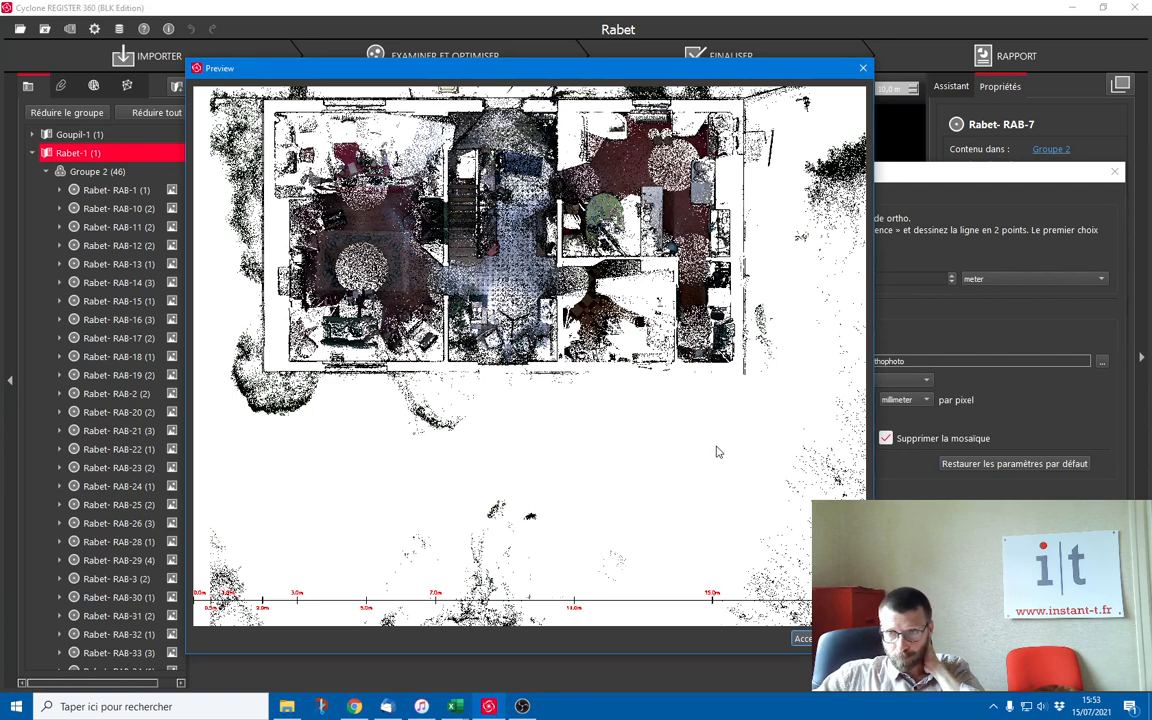
pyautogui.click(802, 639)
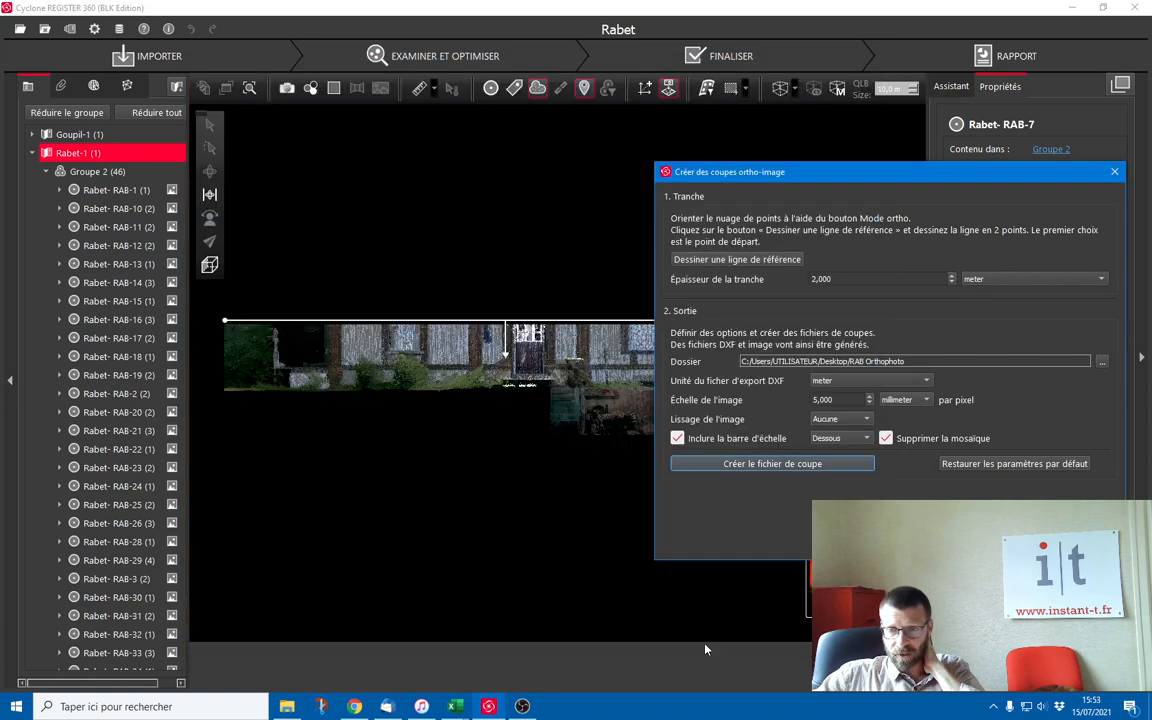
pyautogui.click(287, 706)
pyautogui.click(420, 400)
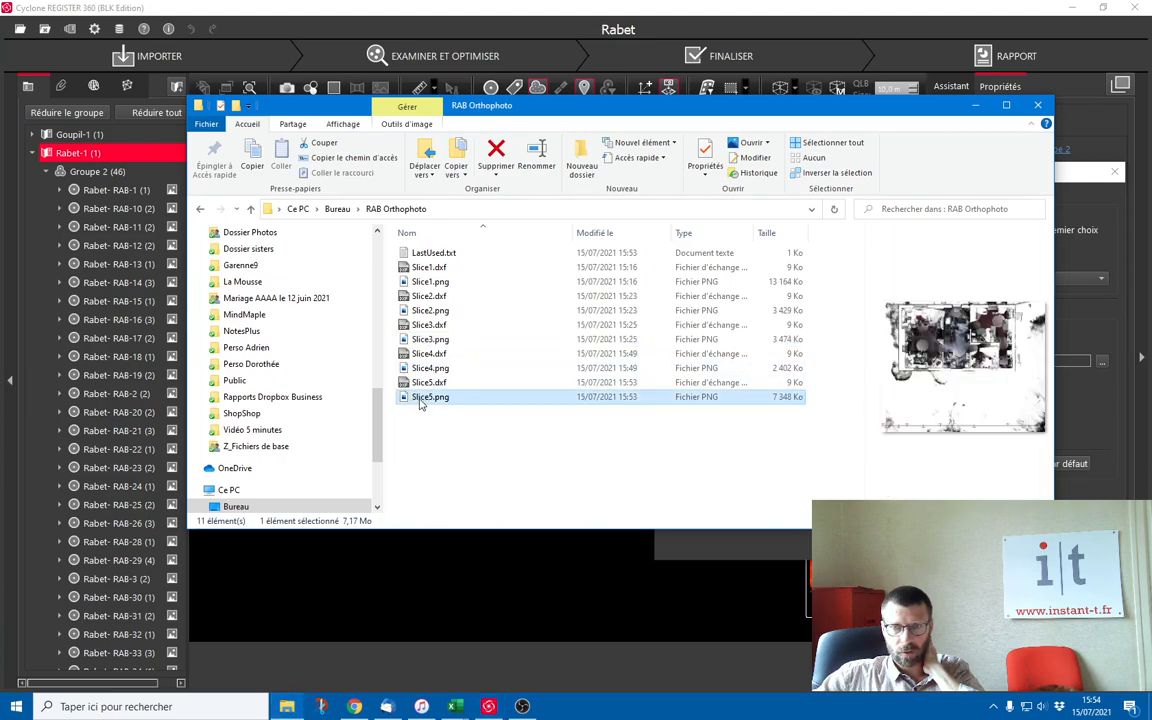
pyautogui.doubleClick(421, 398)
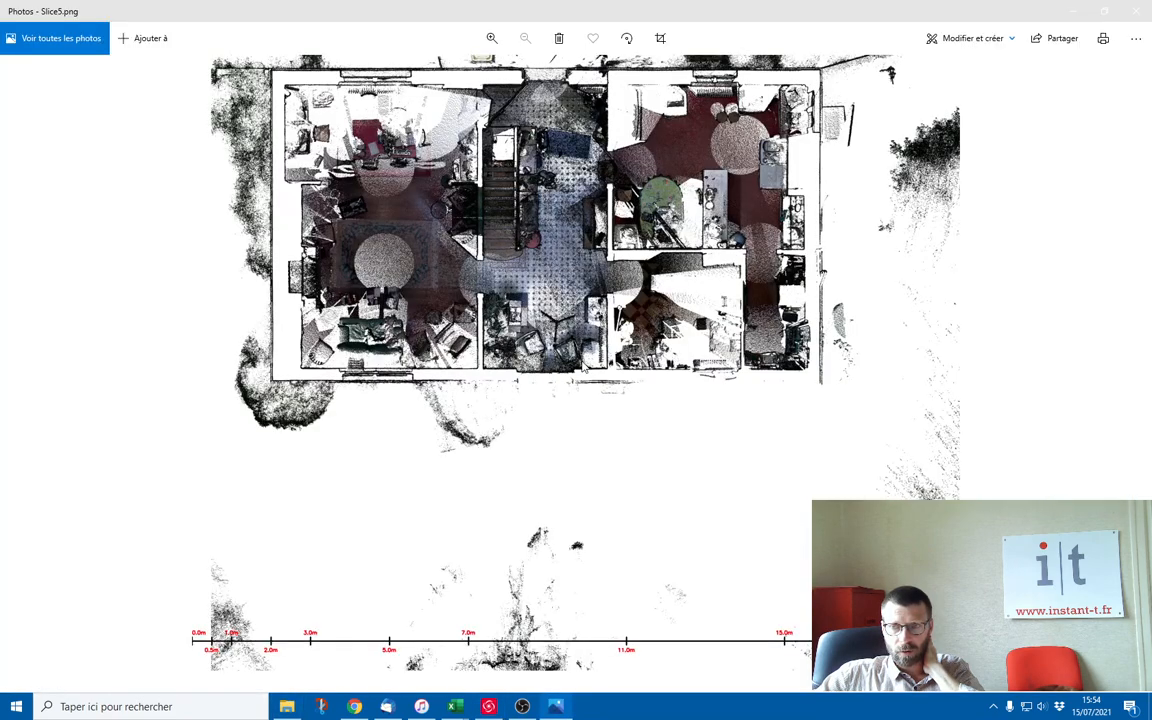
pyautogui.scroll(2, 673, 384)
pyautogui.scroll(2, 673, 384)
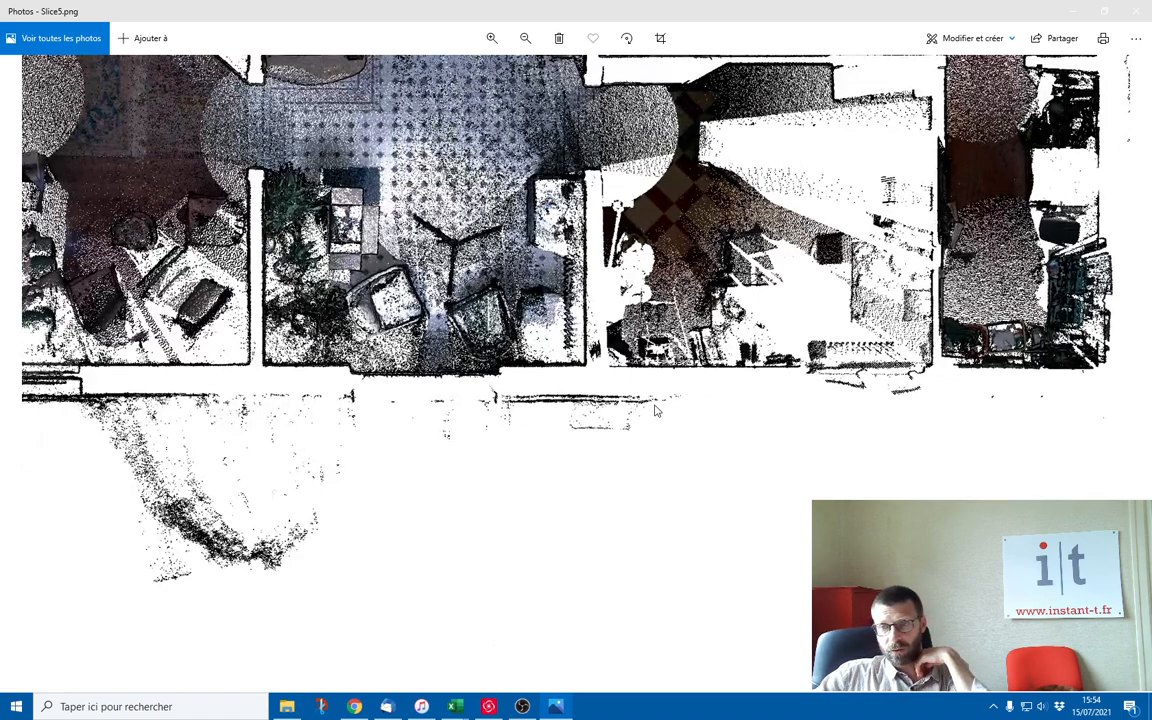
pyautogui.scroll(-1, 655, 410)
pyautogui.scroll(-3, 655, 410)
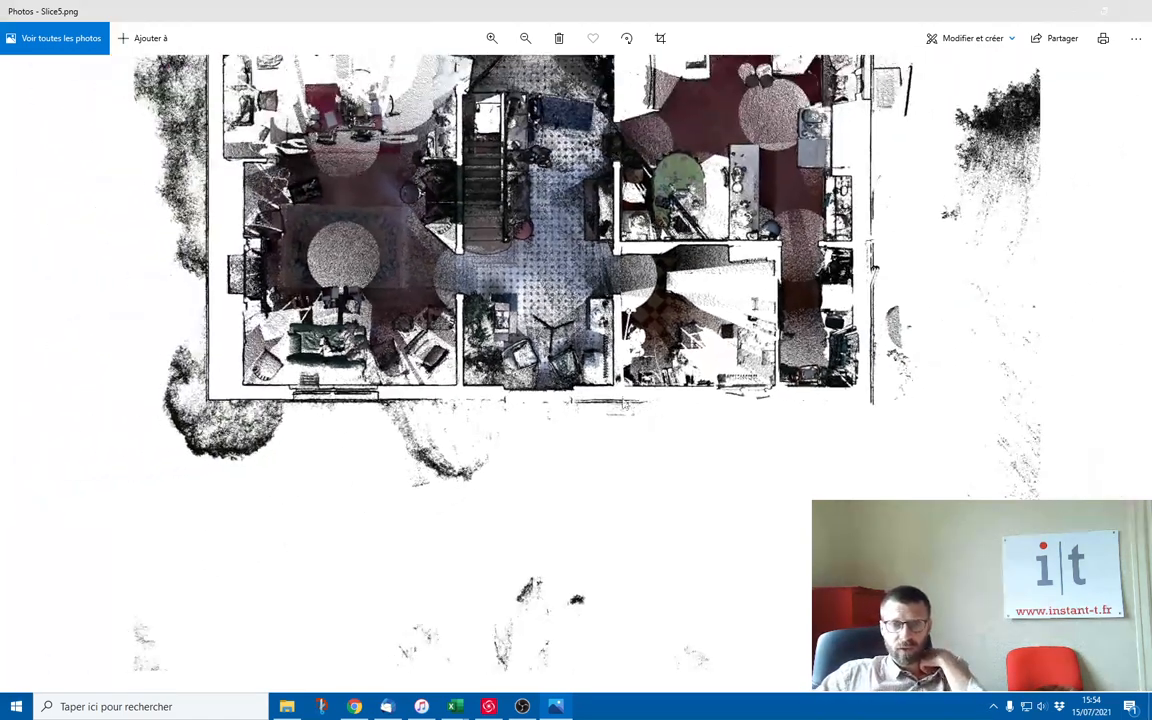
# Examine the outer walls, window openings and entrance along the lower facade of the Slice5.png floor plan at high magnification.
pyautogui.scroll(5, 258, 320)
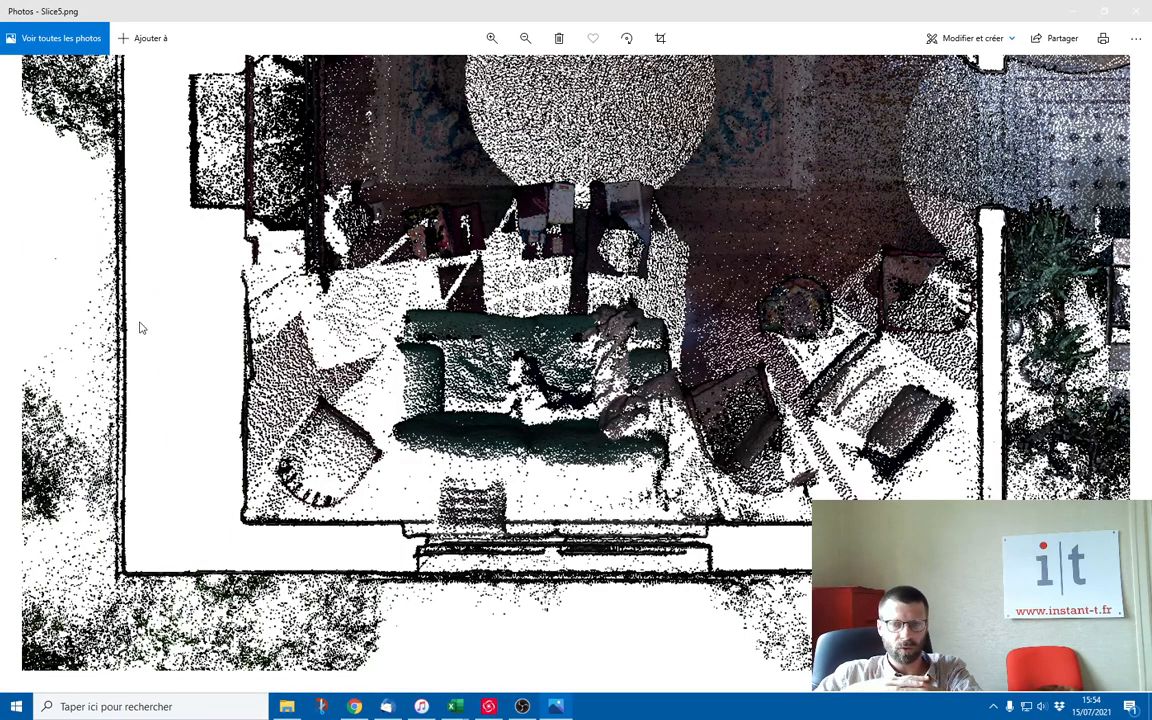
pyautogui.scroll(-5, 200, 290)
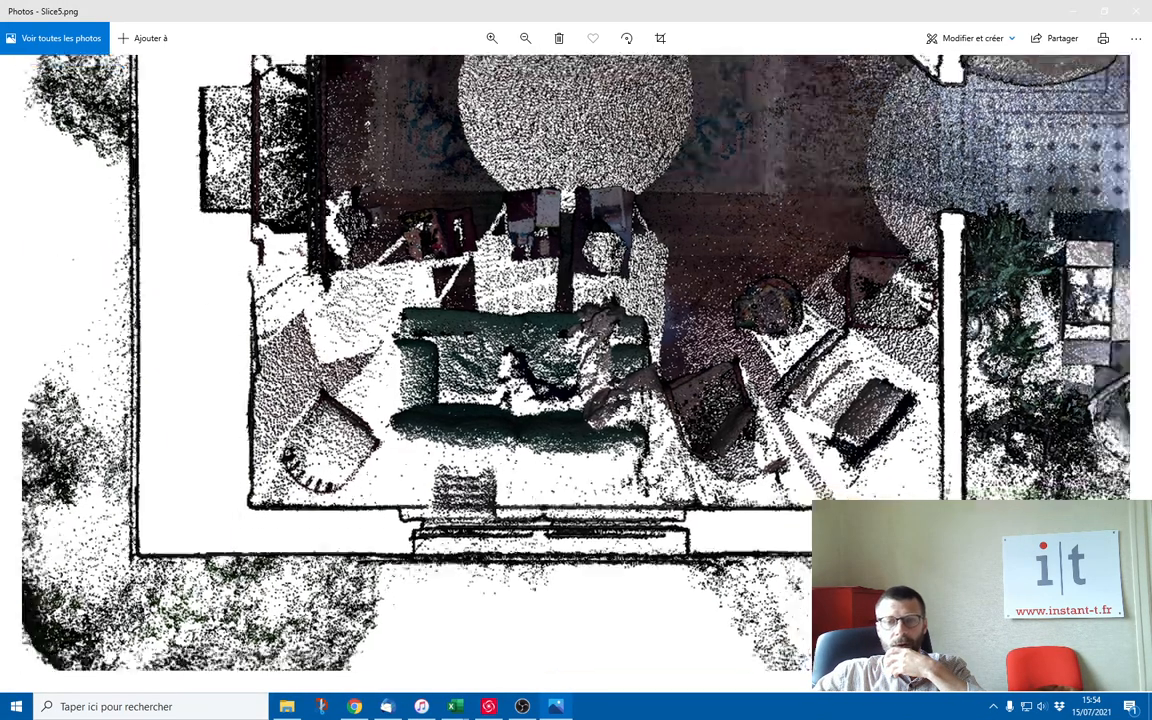
pyautogui.scroll(-2, 202, 266)
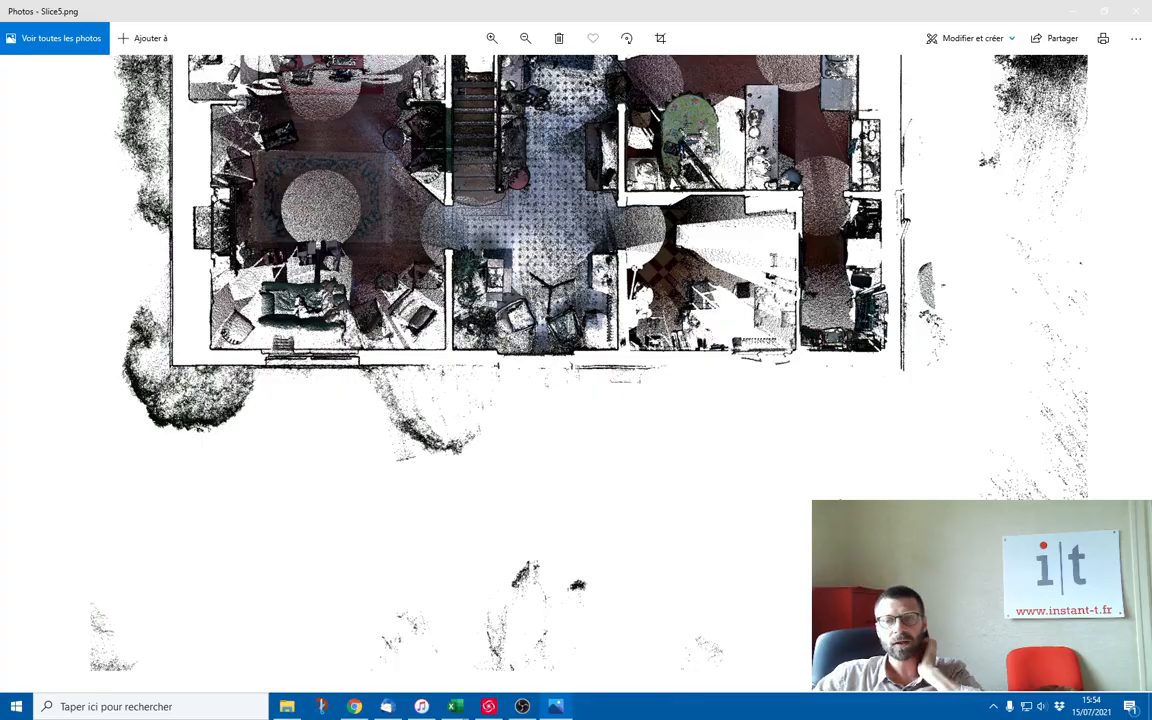
pyautogui.scroll(5, 436, 372)
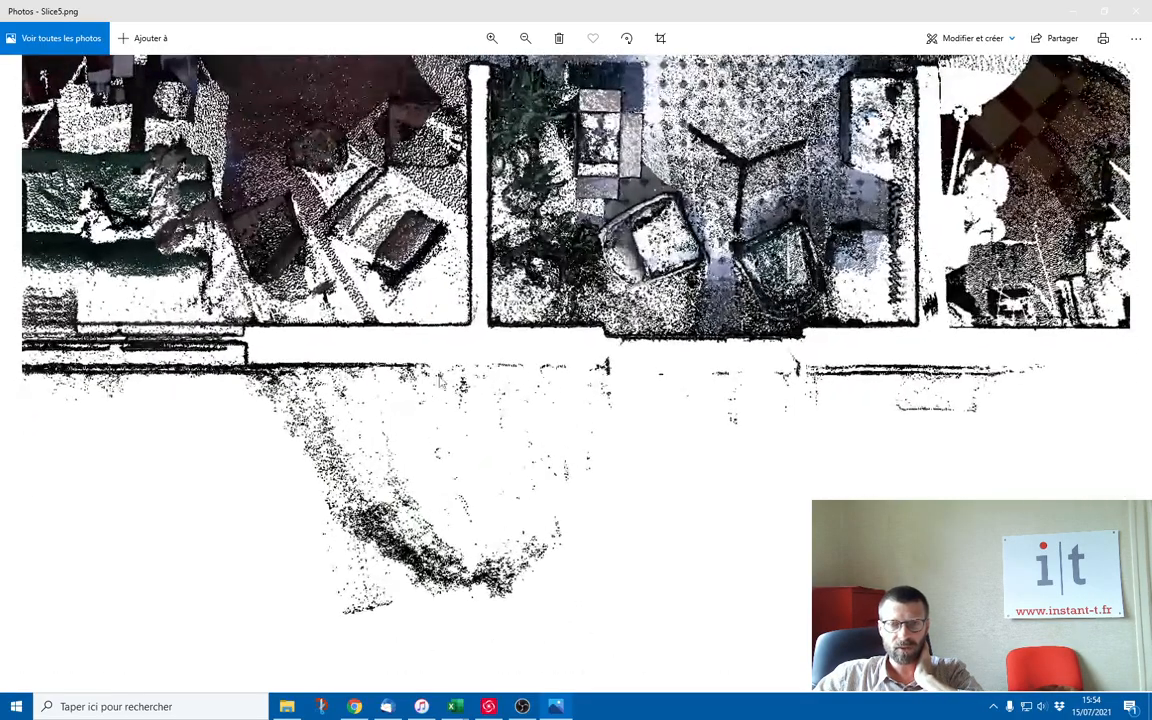
pyautogui.scroll(-5, 460, 378)
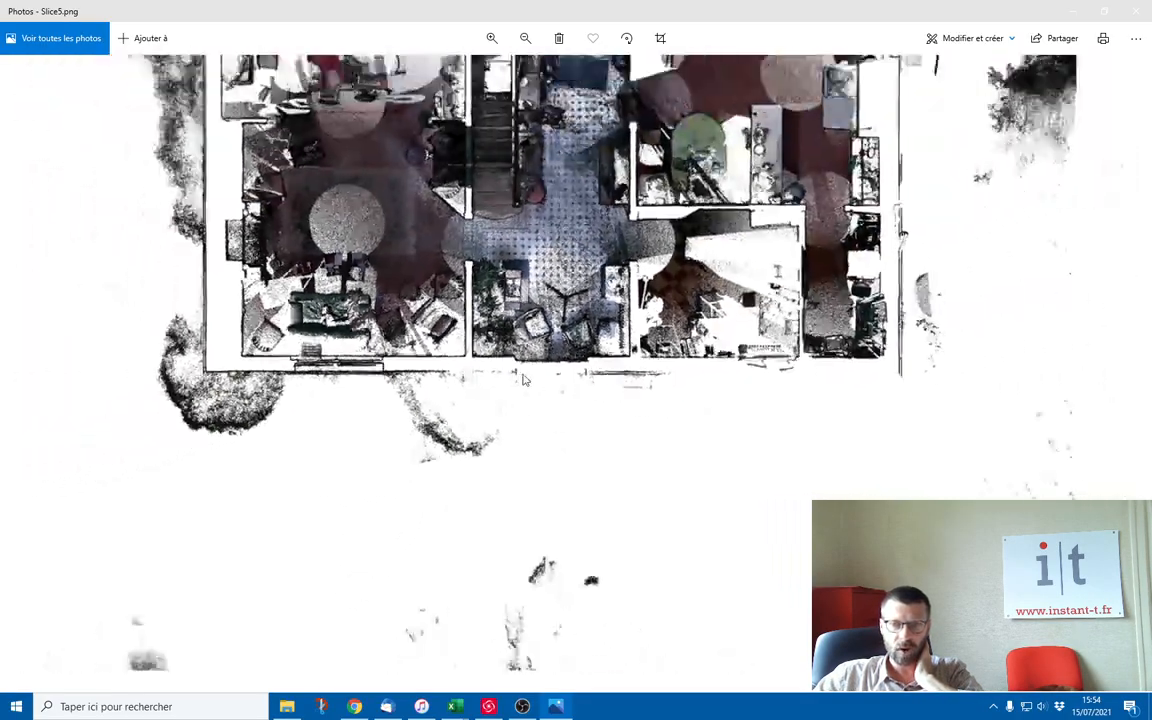
pyautogui.scroll(-3, 522, 379)
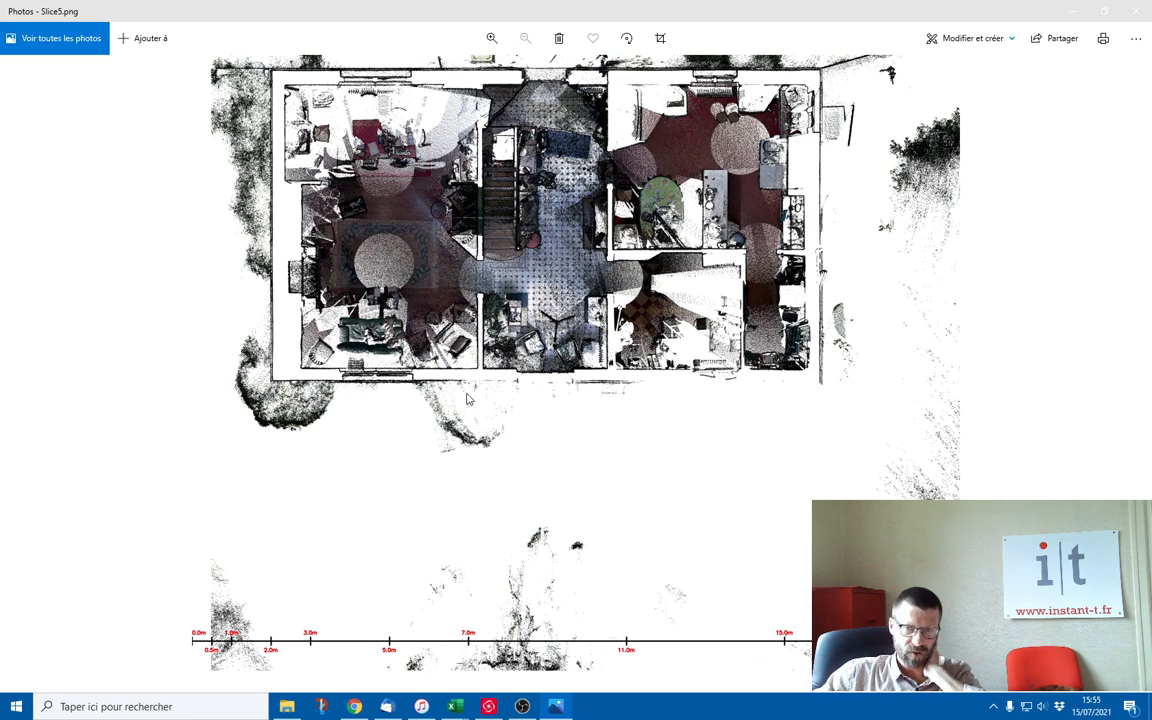
# Close the Slice5.png image, switch back to Cyclone REGISTER 360, and exit the ortho-image slice creation.
pyautogui.click(1134, 10)
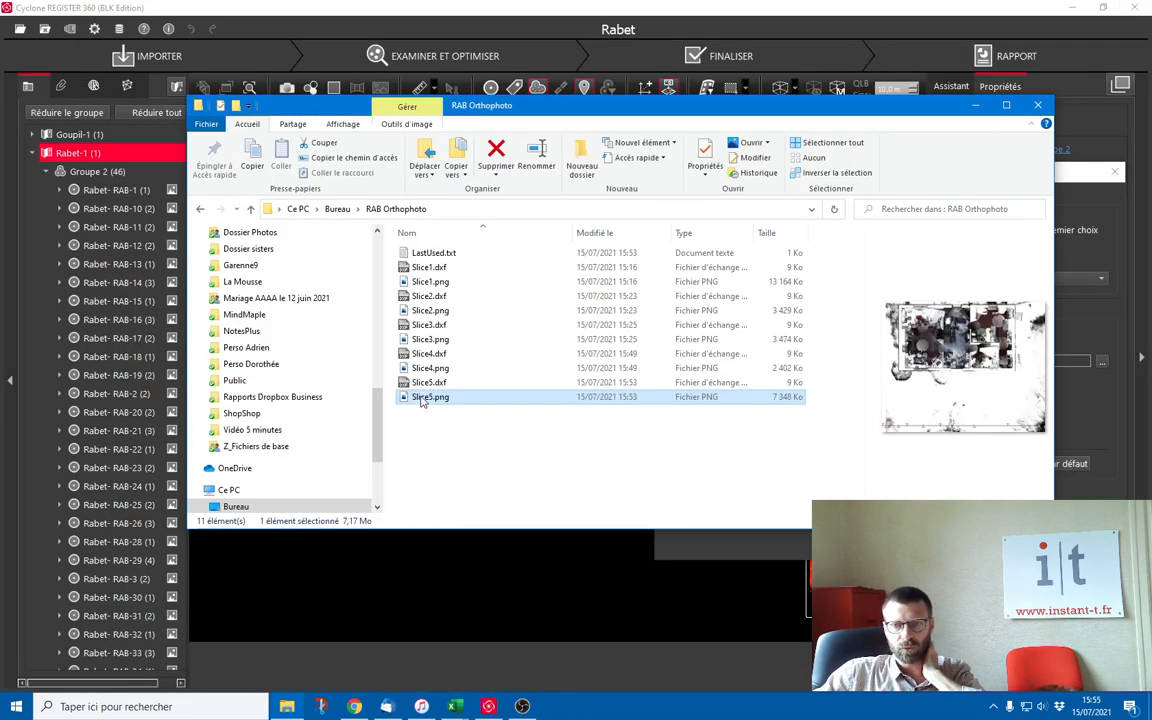
pyautogui.click(559, 576)
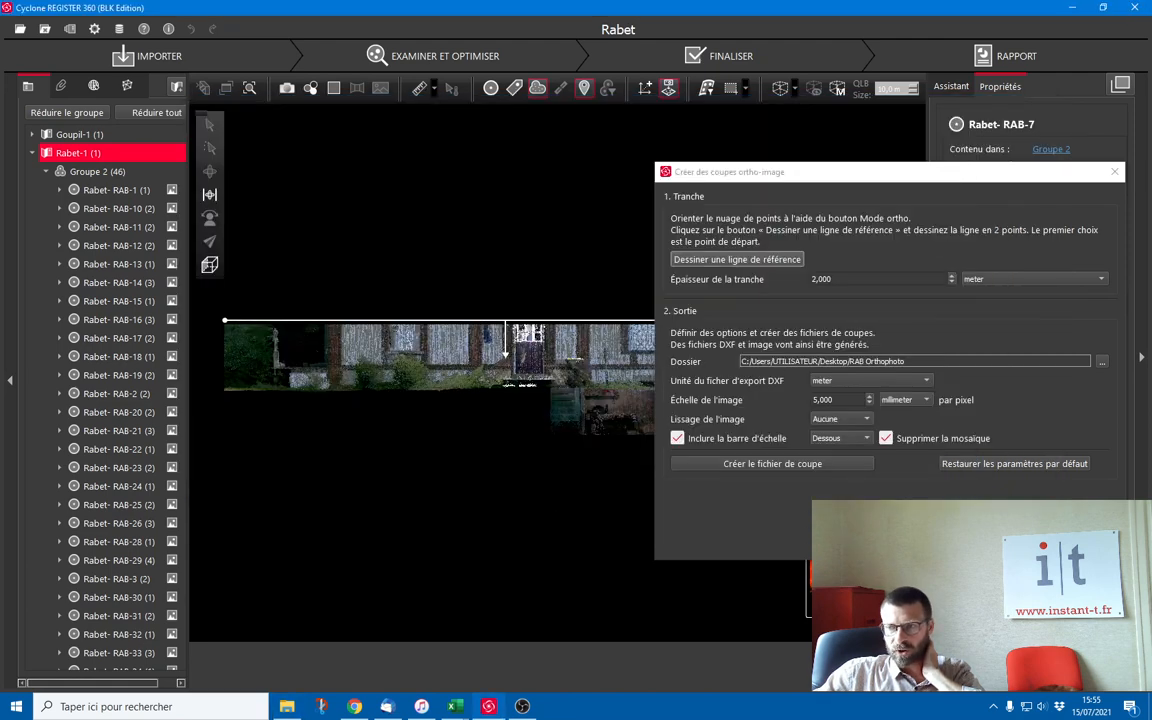
pyautogui.press('Escape')
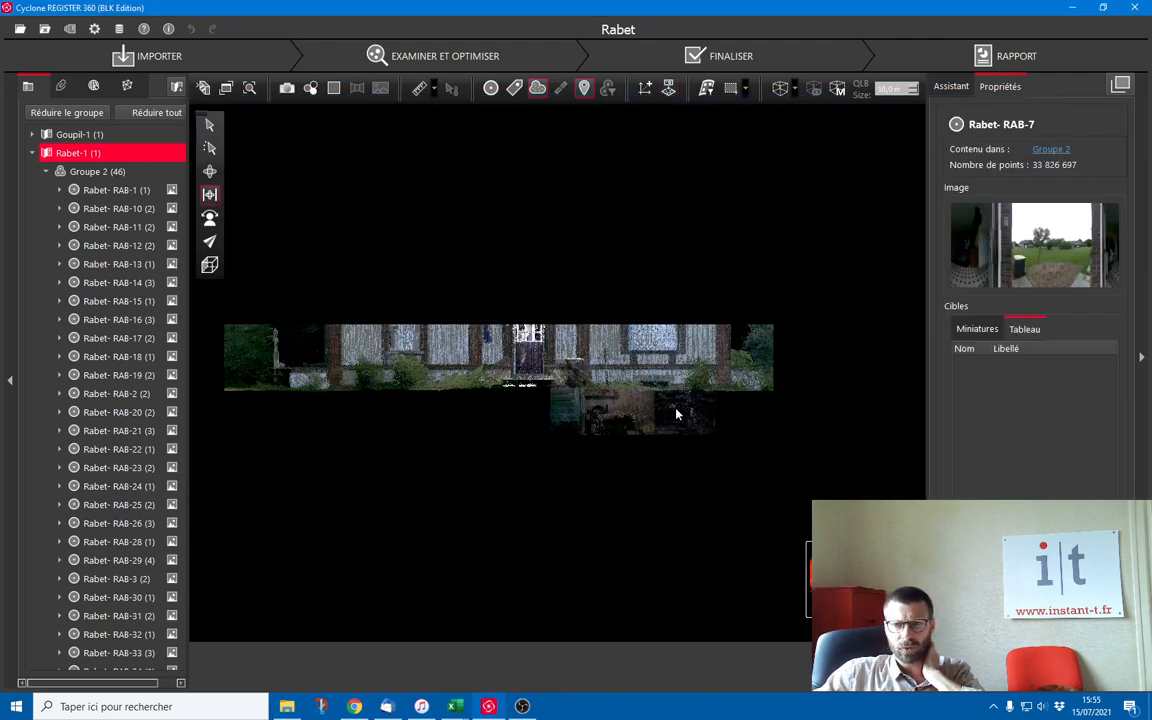